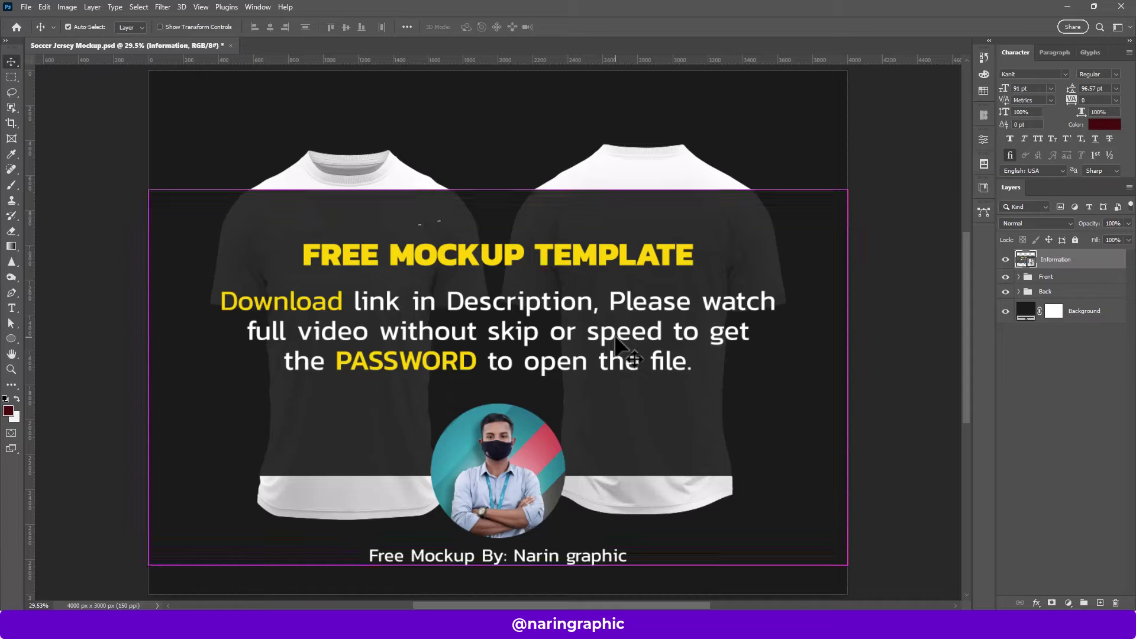
- Hide the Information layer so only the plain white front and back shirts show
{"action": "key", "text": "ctrl"}
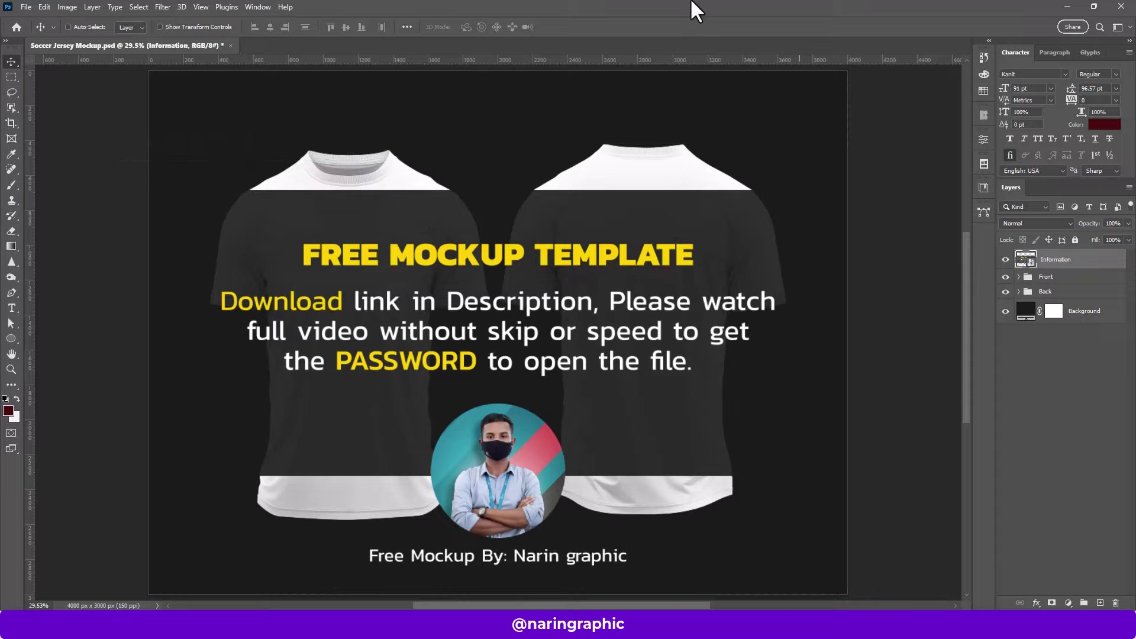
{"action": "left_click", "coordinate": [1006, 259]}
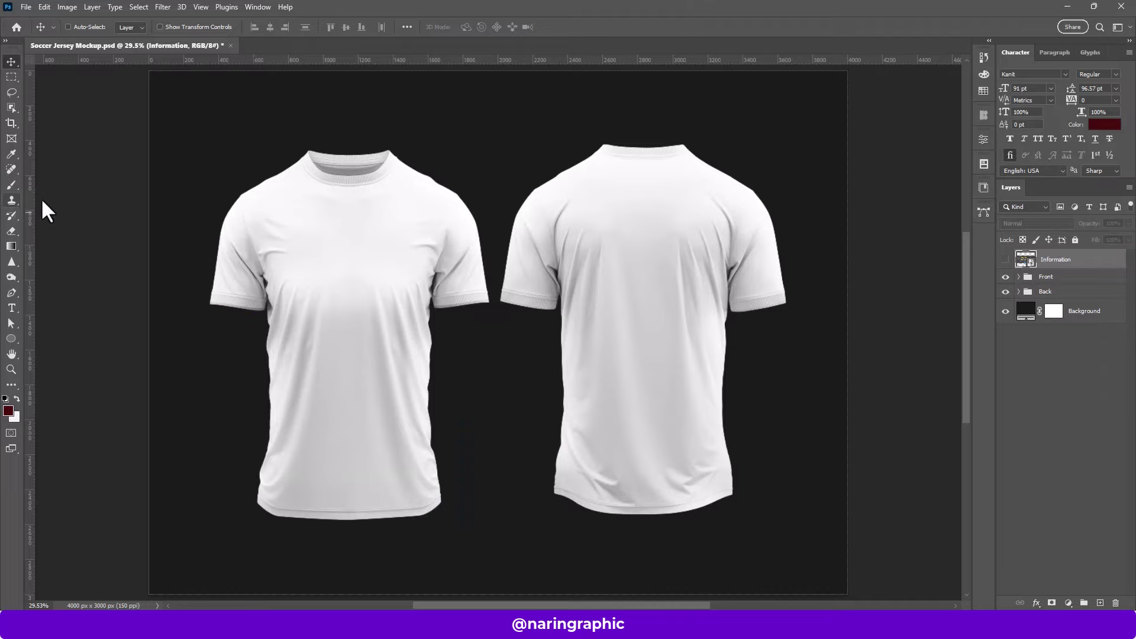
- Zoom in and pan the view to the front shirt's collar
{"action": "scroll", "coordinate": [418, 309], "scroll_direction": "up", "scroll_amount": 2}
{"action": "scroll", "coordinate": [429, 310], "scroll_direction": "up", "scroll_amount": 2}
{"action": "scroll", "coordinate": [415, 309], "scroll_direction": "up", "scroll_amount": 2}
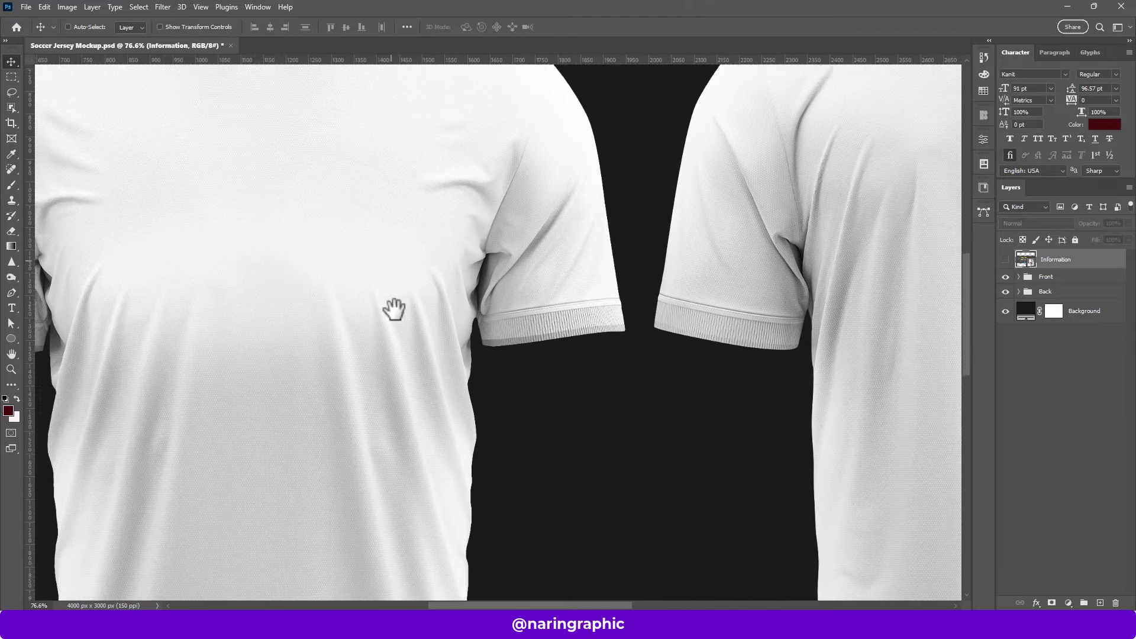
{"action": "mouse_move", "coordinate": [393, 310]}
{"action": "left_mouse_down"}
{"action": "mouse_move", "coordinate": [402, 455]}
{"action": "mouse_move", "coordinate": [386, 215]}
{"action": "mouse_move", "coordinate": [360, 258]}
{"action": "mouse_move", "coordinate": [406, 317]}
{"action": "mouse_move", "coordinate": [429, 474]}
{"action": "left_mouse_up"}
{"action": "scroll", "coordinate": [429, 474], "scroll_direction": "down", "scroll_amount": 1}
{"action": "scroll", "coordinate": [355, 284], "scroll_direction": "down", "scroll_amount": 1}
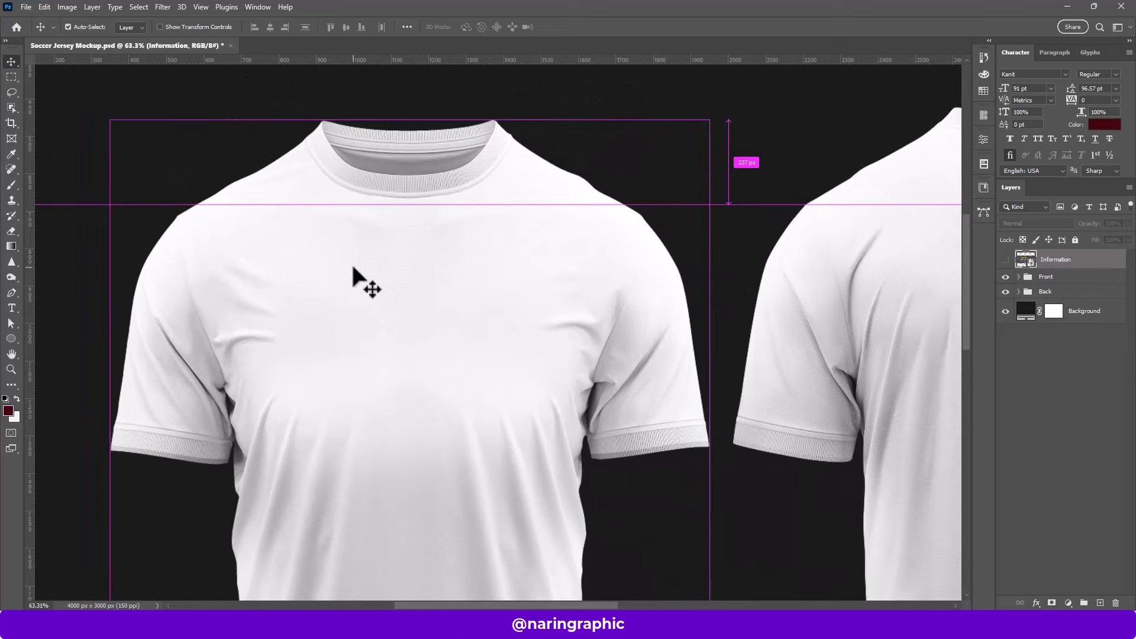
- Expand the Front and Front Design groups, select Body Front, and widen the Layers panel
{"action": "left_click", "coordinate": [1006, 277]}
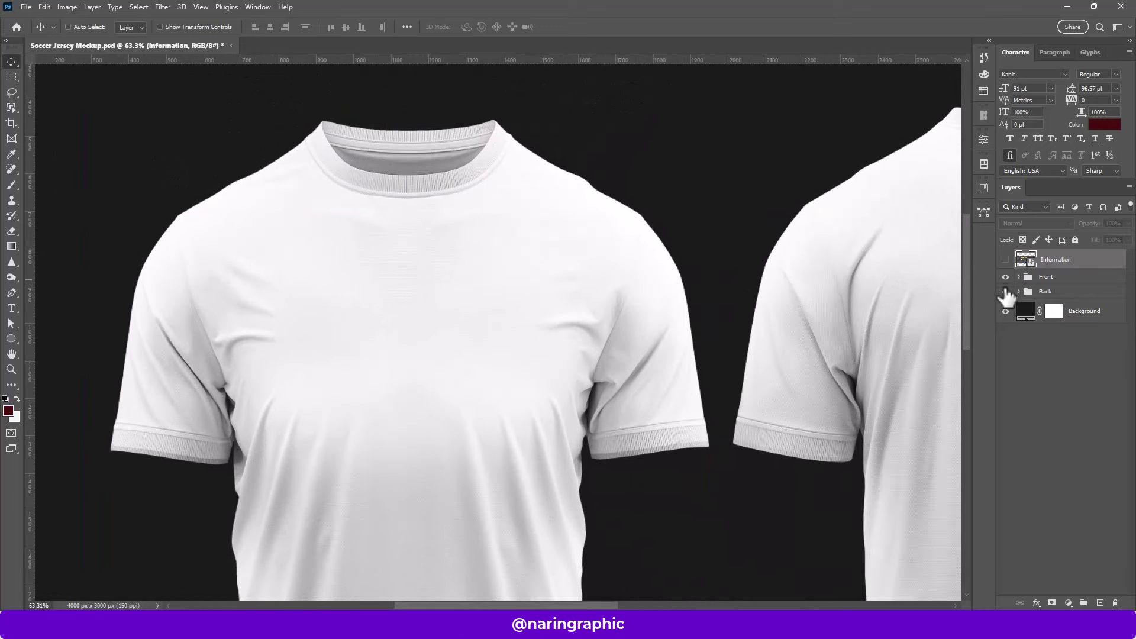
{"action": "left_click", "coordinate": [1005, 292]}
{"action": "left_click", "coordinate": [1019, 277]}
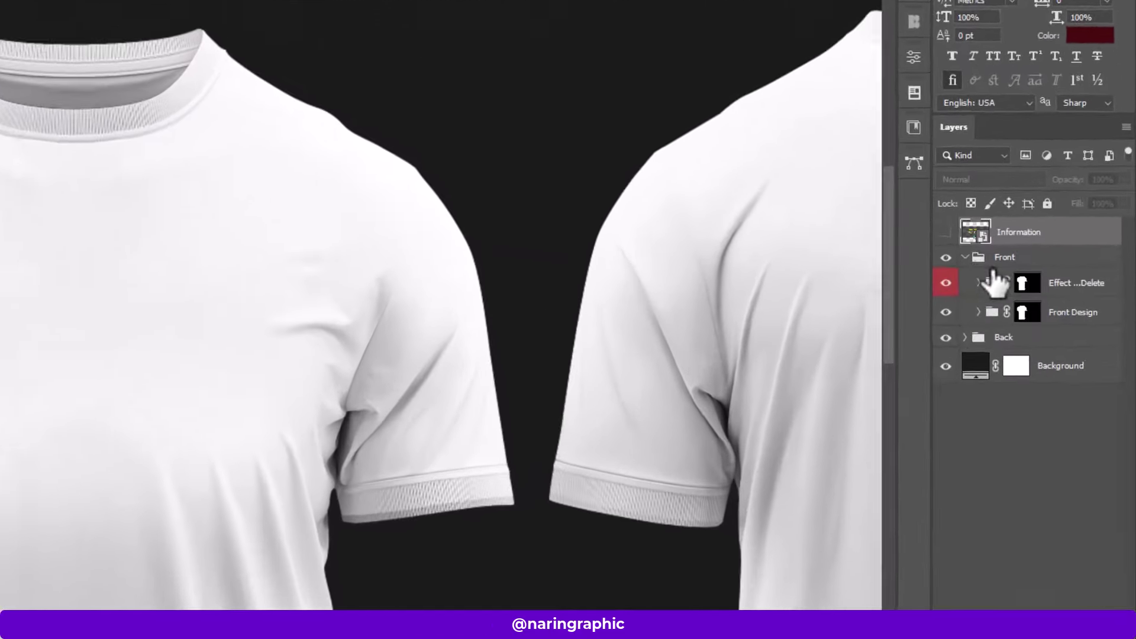
{"action": "left_click", "coordinate": [1075, 287]}
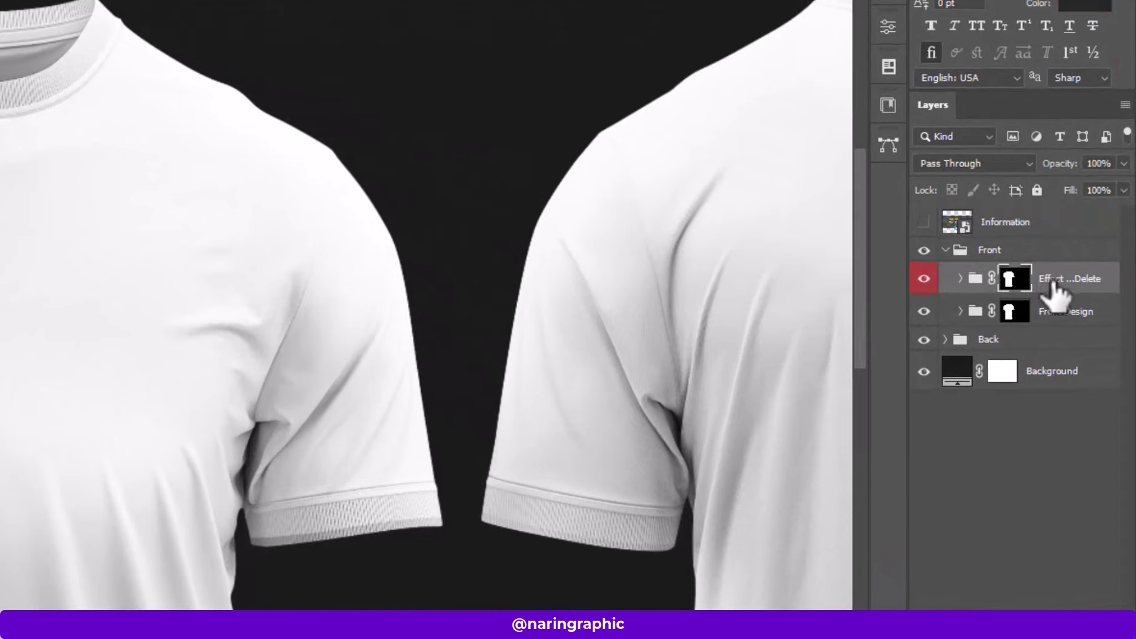
{"action": "left_click", "coordinate": [970, 314]}
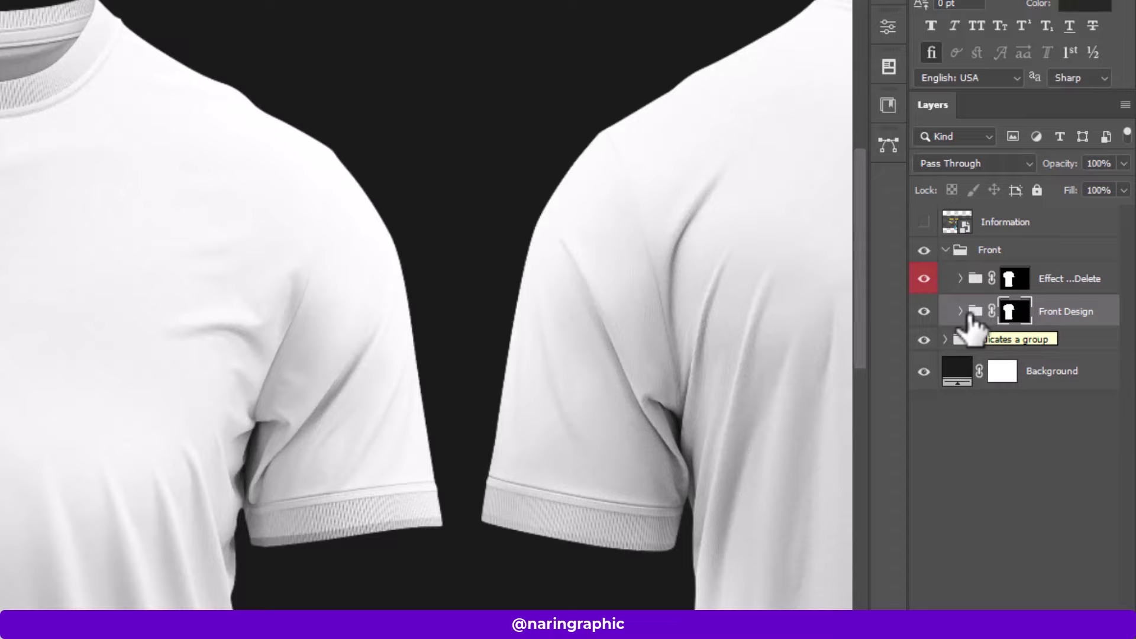
{"action": "left_click", "coordinate": [960, 311]}
{"action": "left_click", "coordinate": [1078, 354]}
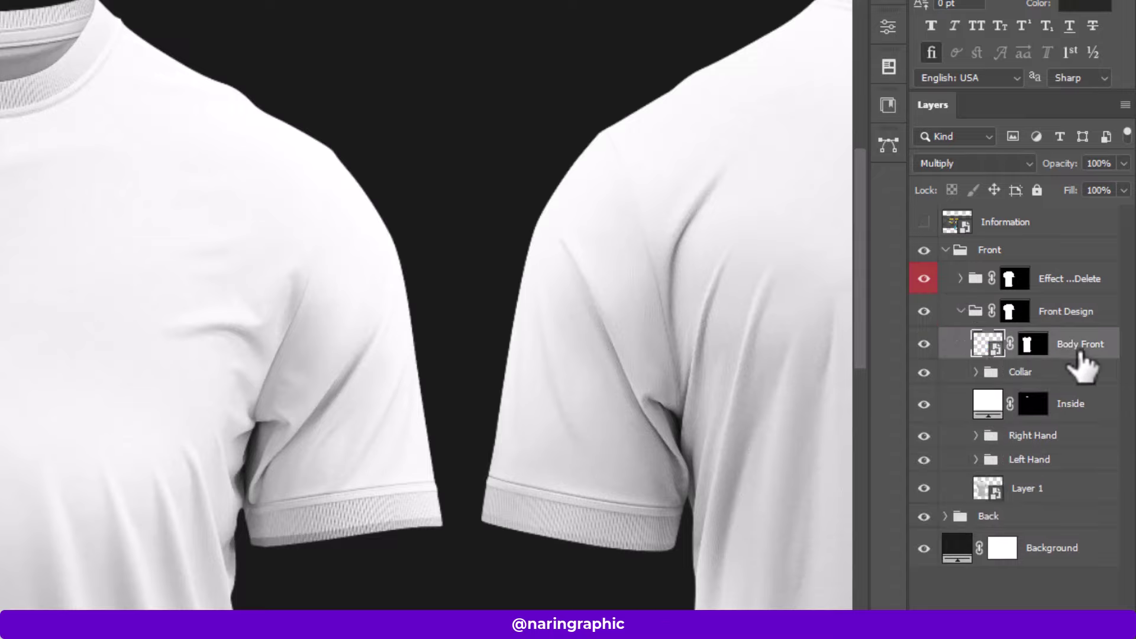
{"action": "left_click_drag", "start_coordinate": [907, 343], "coordinate": [738, 342]}
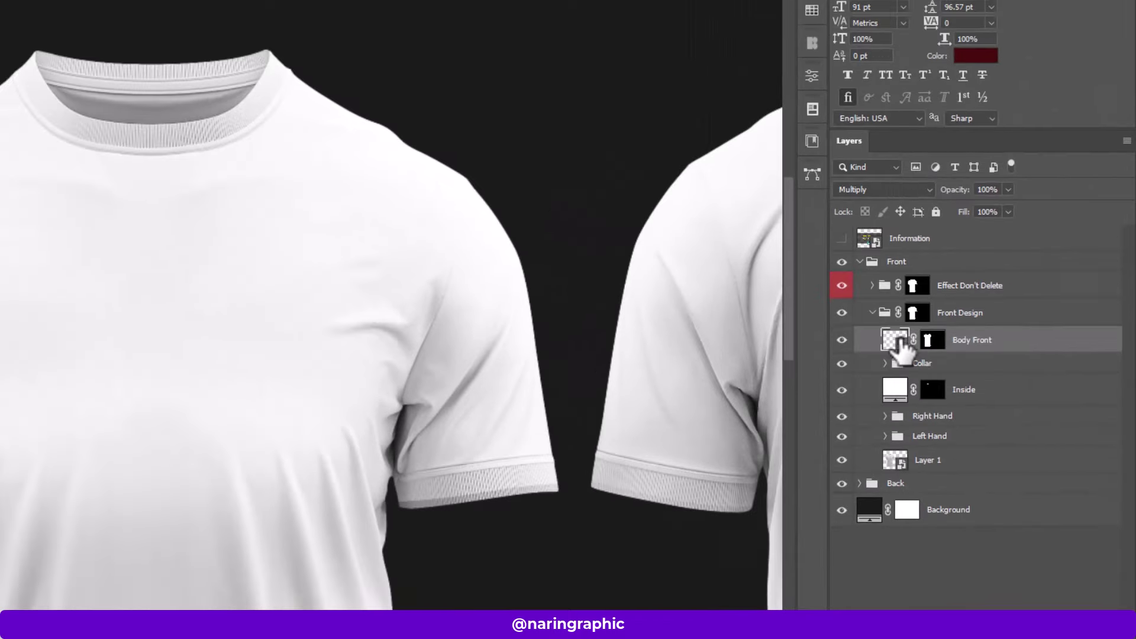
- Open the Body Front smart object and show the red Artwork and white N logo
{"action": "double_click", "coordinate": [853, 349]}
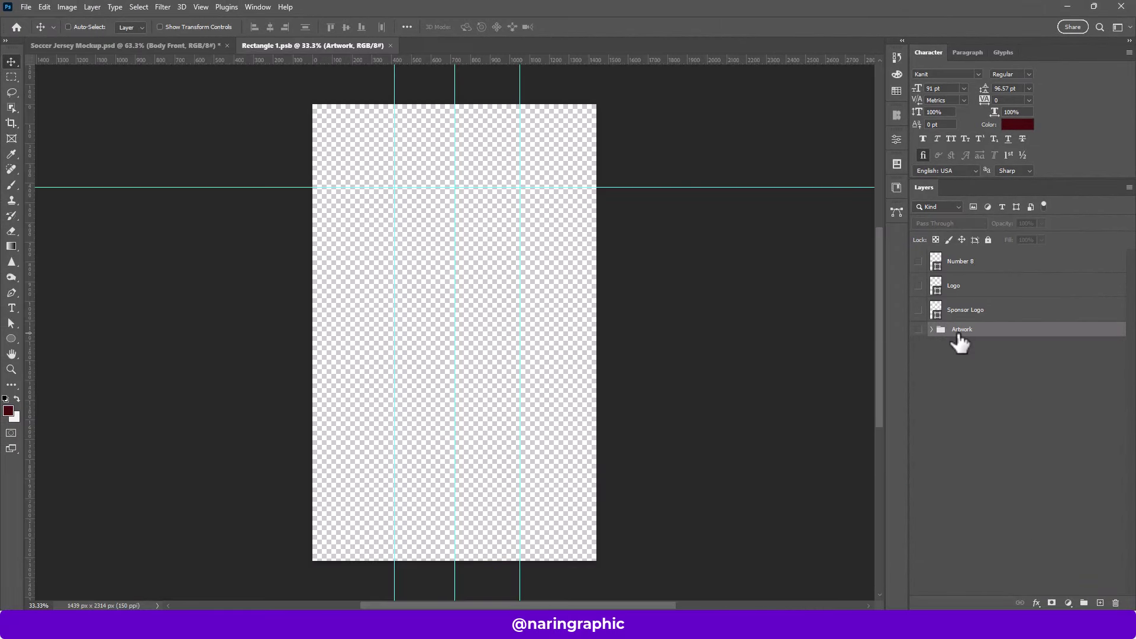
{"action": "left_click", "coordinate": [918, 329]}
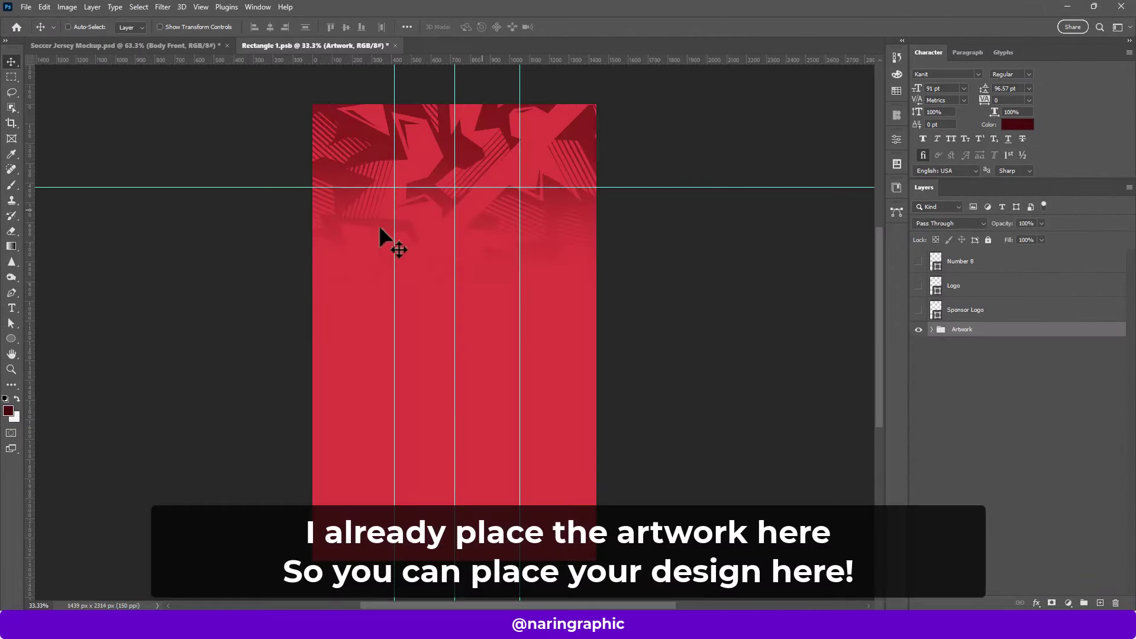
{"action": "left_click", "coordinate": [974, 314]}
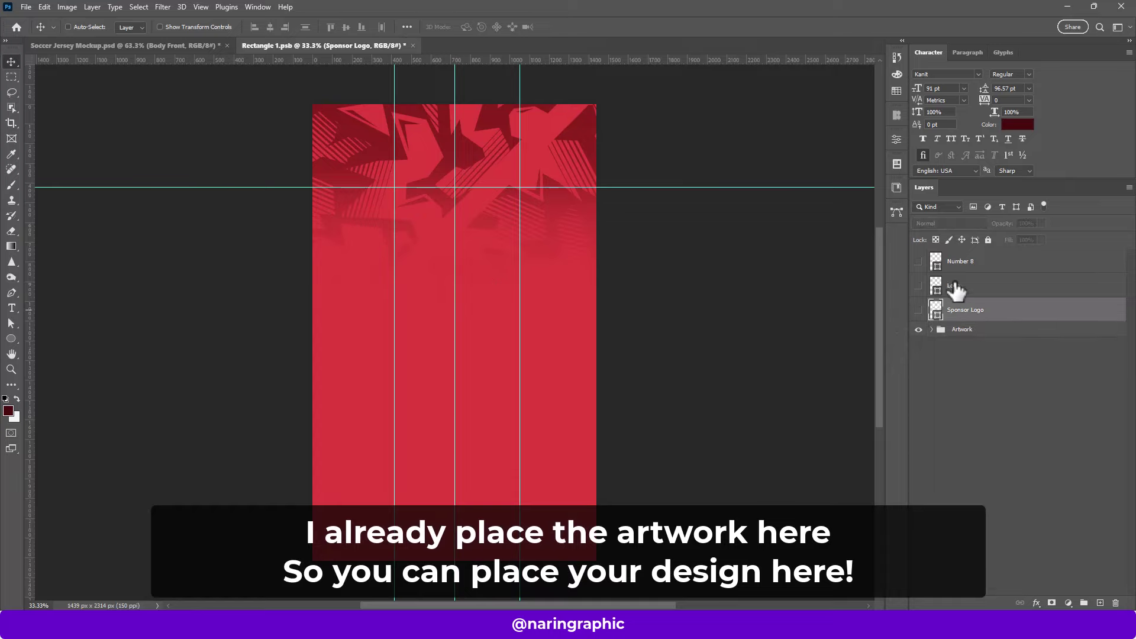
{"action": "left_click", "coordinate": [956, 288]}
{"action": "left_click", "coordinate": [919, 286]}
- Show the number 8 and NARIN GRAPHIC sponsor logo, then save the artwork
{"action": "left_click", "coordinate": [918, 261]}
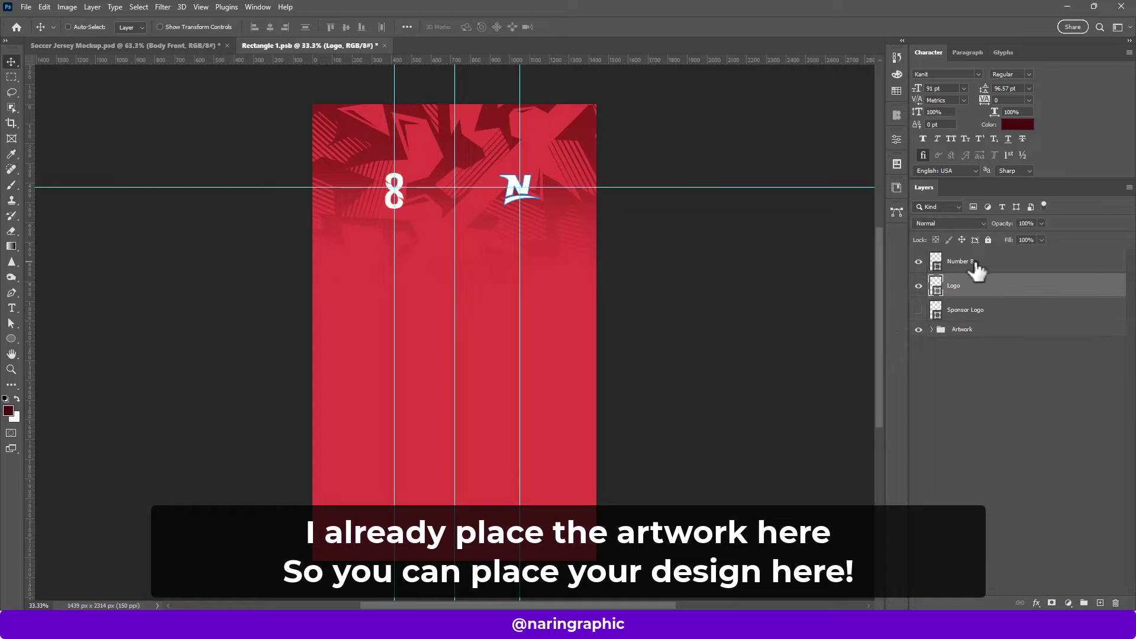
{"action": "left_click", "coordinate": [975, 263]}
{"action": "left_click", "coordinate": [953, 312]}
{"action": "left_click", "coordinate": [919, 310]}
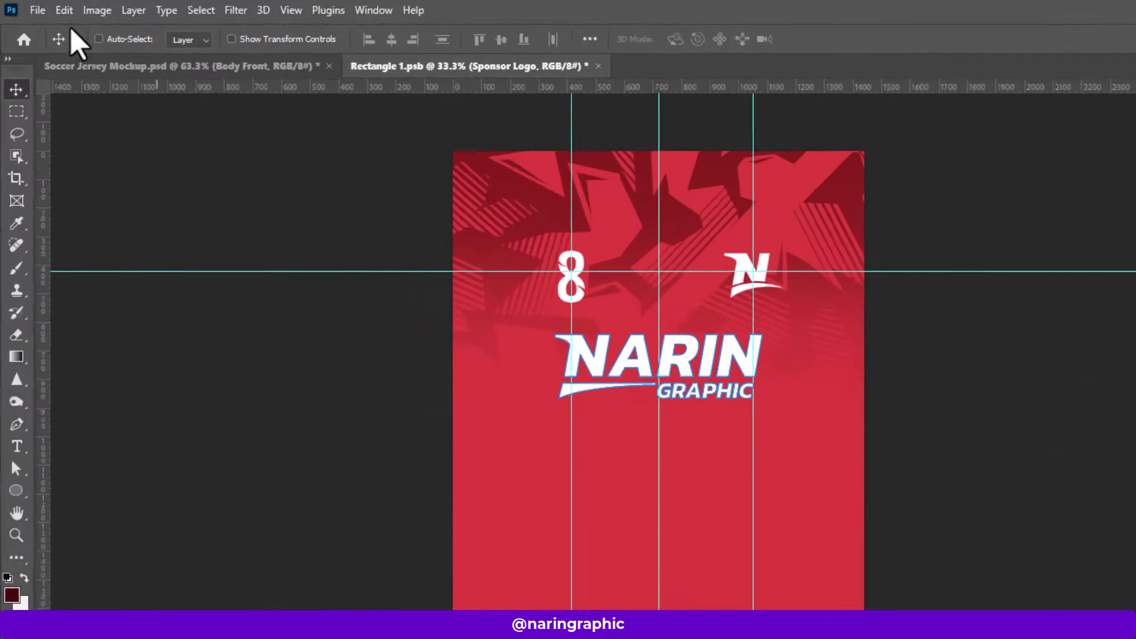
{"action": "left_click", "coordinate": [26, 6]}
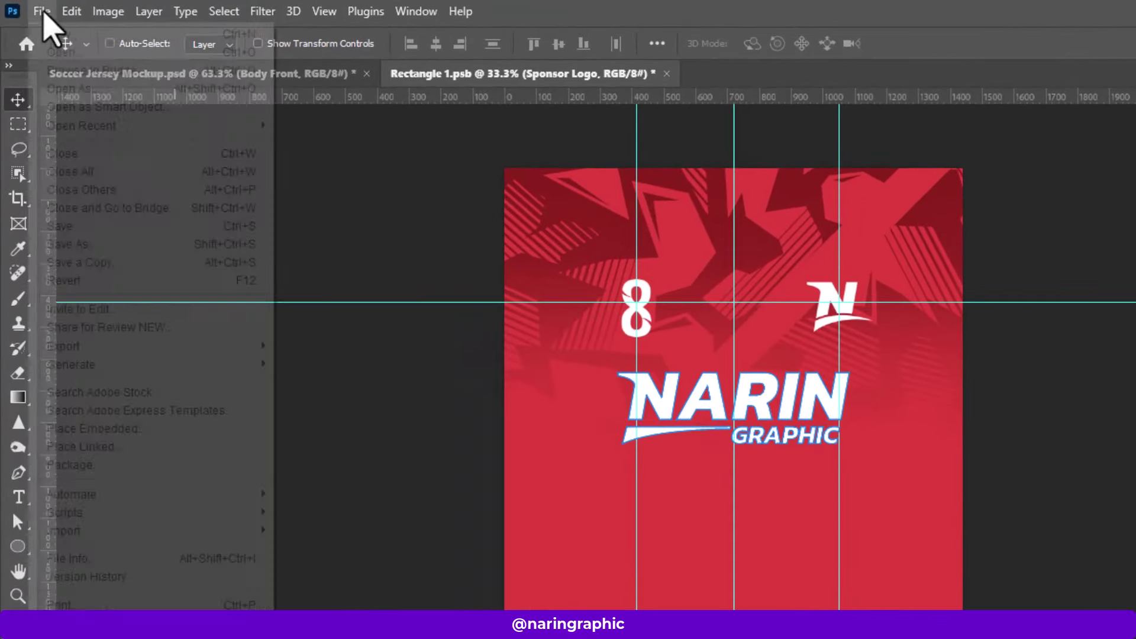
{"action": "left_click", "coordinate": [65, 226]}
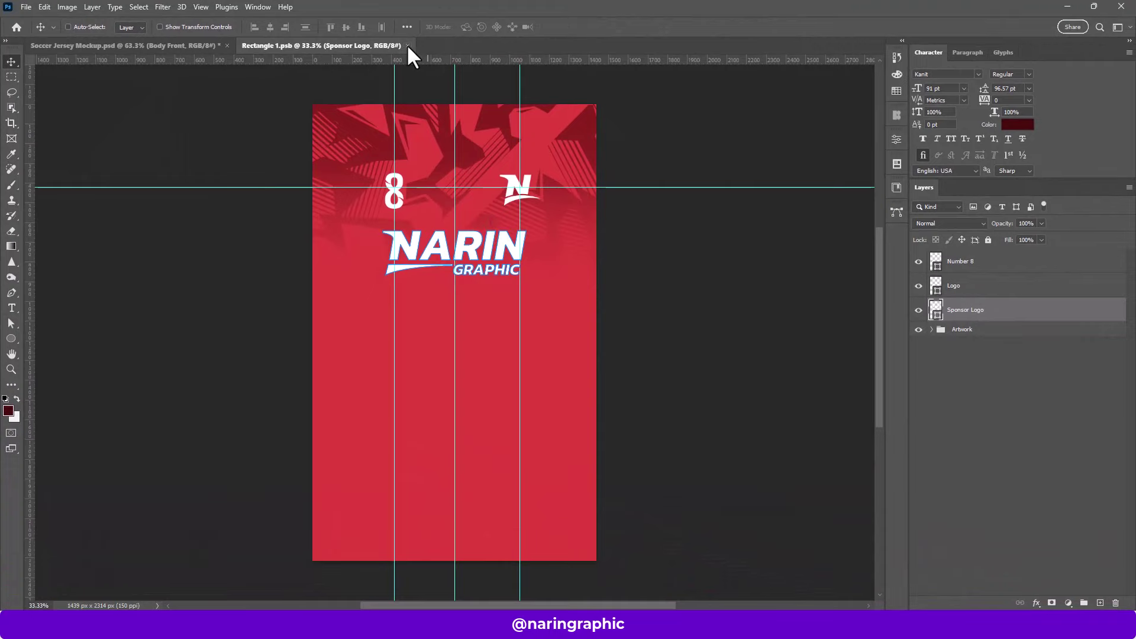
- Return to Soccer Jersey Mockup.psd and inspect the jersey's new red front
{"action": "left_click", "coordinate": [153, 45]}
{"action": "scroll", "coordinate": [401, 253], "scroll_direction": "down", "scroll_amount": 2}
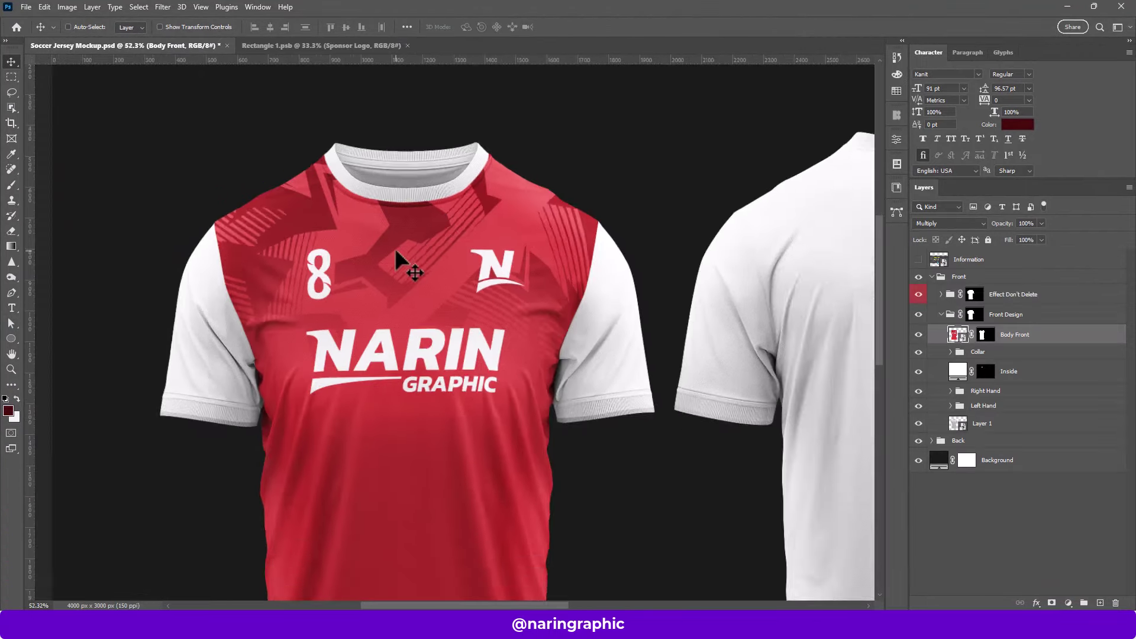
{"action": "scroll", "coordinate": [393, 253], "scroll_direction": "down", "scroll_amount": 2}
{"action": "scroll", "coordinate": [393, 253], "scroll_direction": "up", "scroll_amount": 3}
{"action": "scroll", "coordinate": [375, 292], "scroll_direction": "up", "scroll_amount": 3}
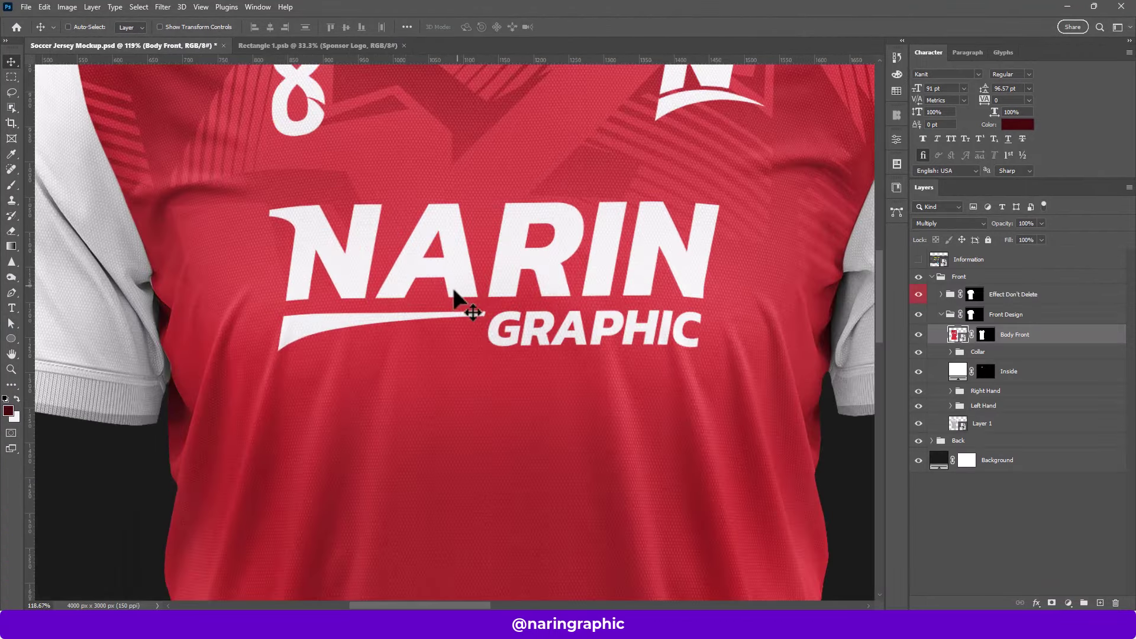
{"action": "scroll", "coordinate": [456, 304], "scroll_direction": "down", "scroll_amount": 2}
{"action": "scroll", "coordinate": [368, 446], "scroll_direction": "up", "scroll_amount": 1}
{"action": "left_click_drag", "start_coordinate": [368, 446], "coordinate": [560, 313]}
{"action": "scroll", "coordinate": [325, 322], "scroll_direction": "left", "scroll_amount": 2}
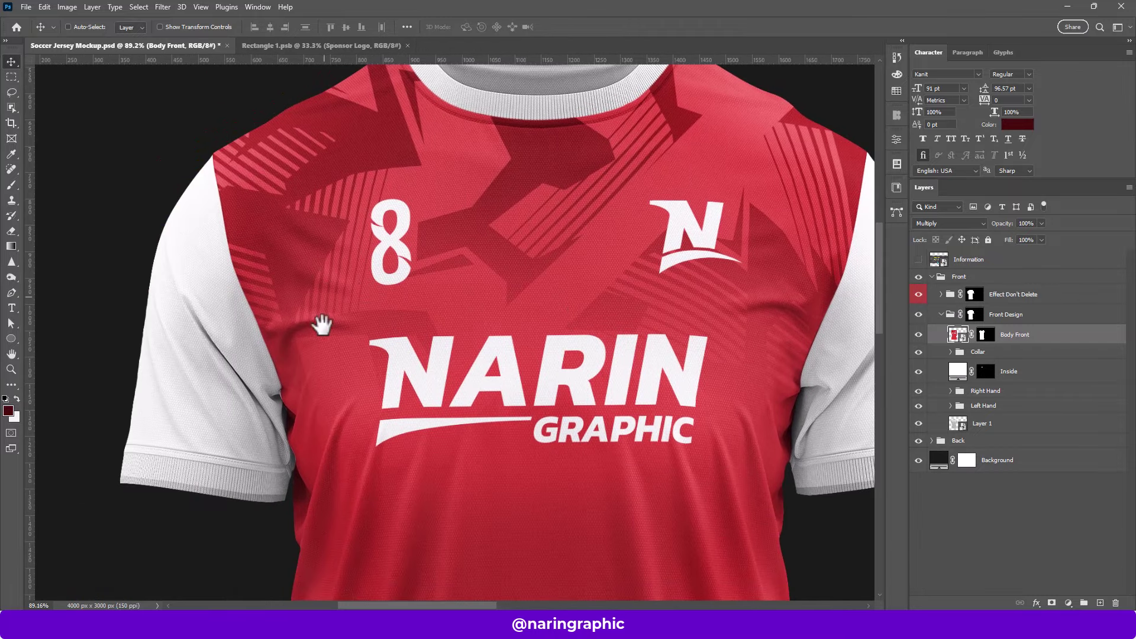
{"action": "scroll", "coordinate": [393, 447], "scroll_direction": "down", "scroll_amount": 3}
{"action": "scroll", "coordinate": [375, 431], "scroll_direction": "down", "scroll_amount": 3}
{"action": "scroll", "coordinate": [422, 300], "scroll_direction": "right", "scroll_amount": 3}
{"action": "scroll", "coordinate": [422, 301], "scroll_direction": "up", "scroll_amount": 2}
{"action": "scroll", "coordinate": [422, 300], "scroll_direction": "down", "scroll_amount": 3}
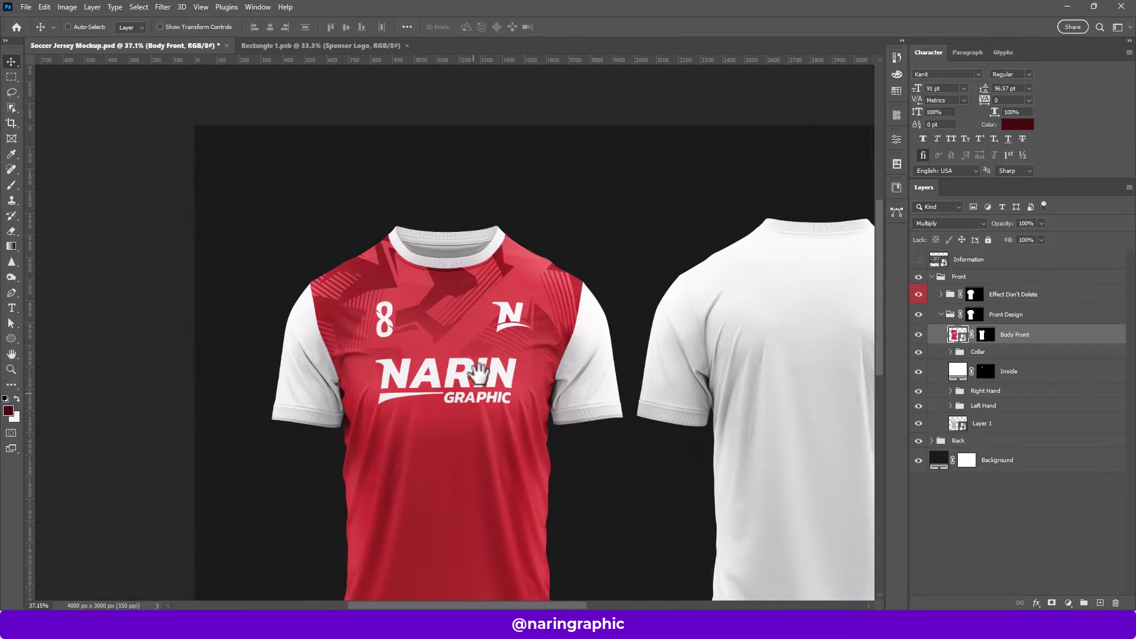
{"action": "scroll", "coordinate": [431, 314], "scroll_direction": "up", "scroll_amount": 1}
{"action": "scroll", "coordinate": [438, 313], "scroll_direction": "up", "scroll_amount": 1}
{"action": "scroll", "coordinate": [431, 308], "scroll_direction": "up", "scroll_amount": 1}
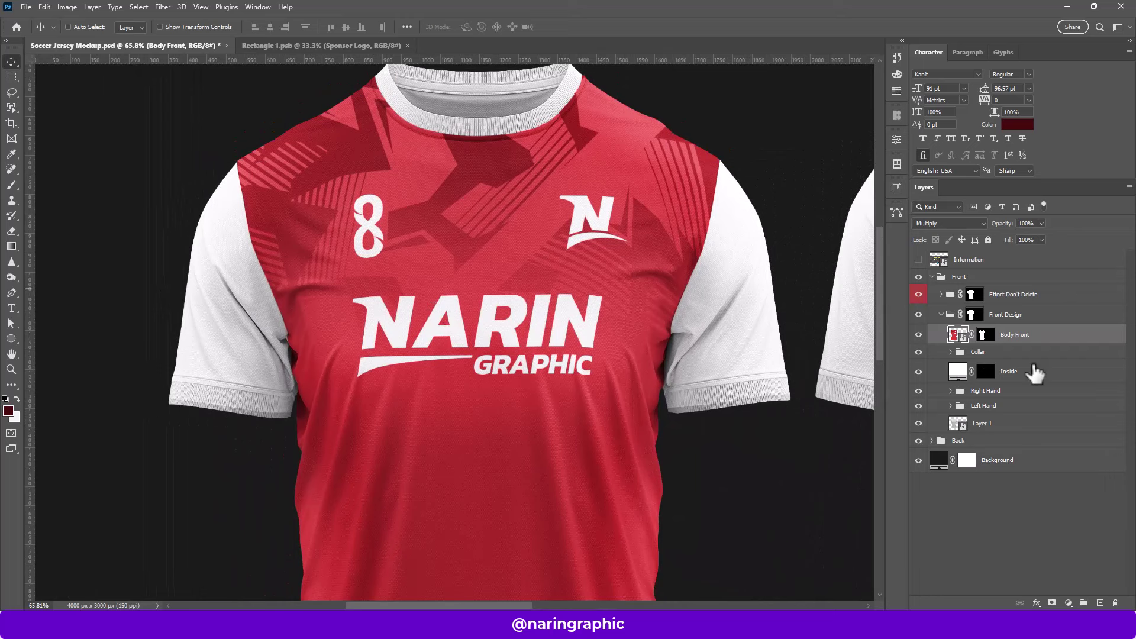
- Expand the Collar group and select its Color Fill 1 layer
{"action": "left_click", "coordinate": [989, 353]}
{"action": "left_click", "coordinate": [951, 351]}
{"action": "left_click", "coordinate": [978, 374]}
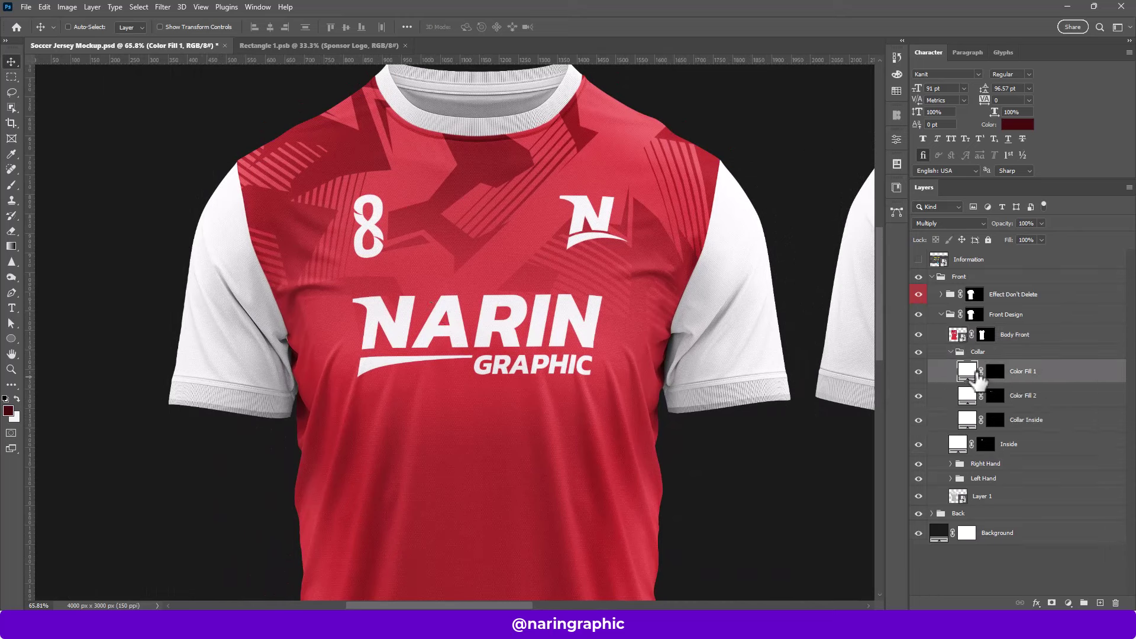
- Leave Color Fill 1 unchanged and give Color Fill 2 a brighter jersey-sampled red
{"action": "double_click", "coordinate": [967, 373]}
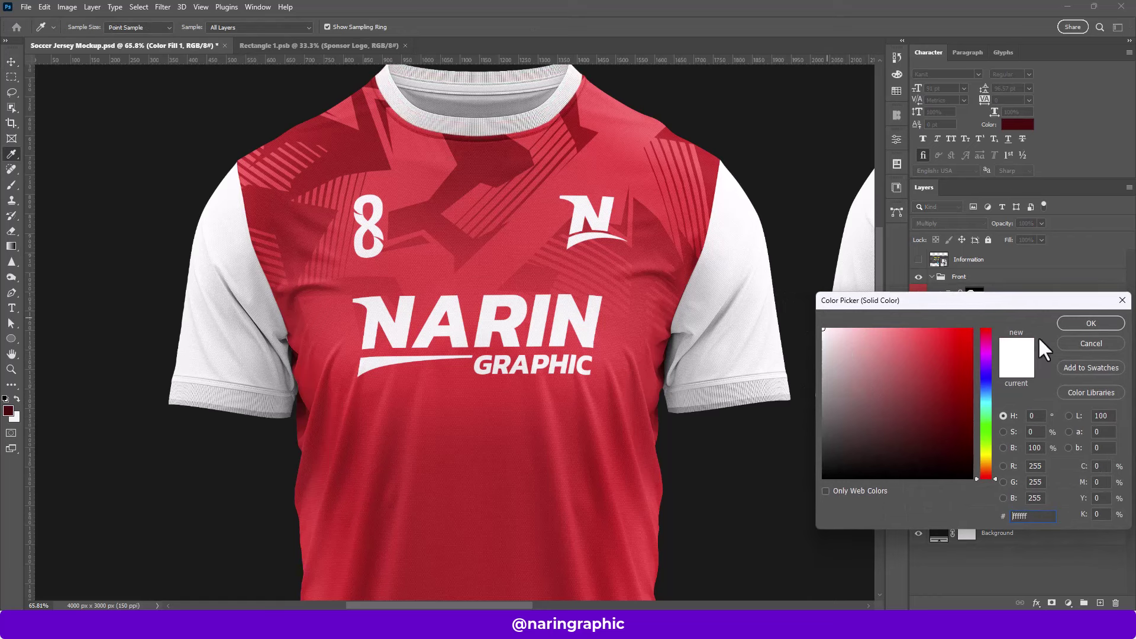
{"action": "left_click", "coordinate": [1063, 322]}
{"action": "left_click", "coordinate": [967, 395]}
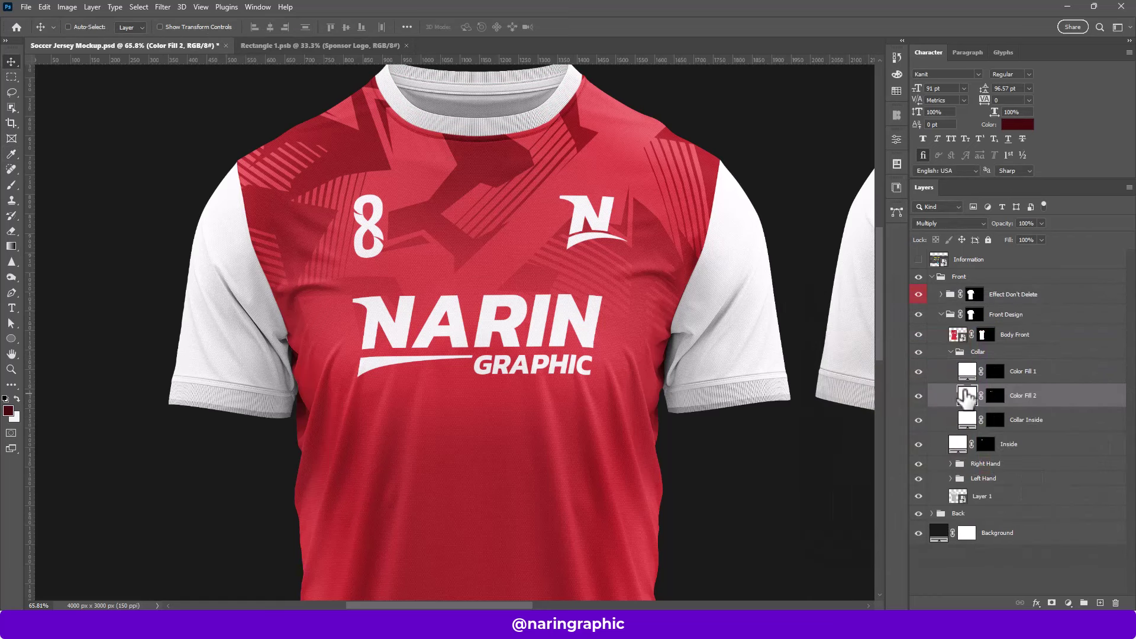
{"action": "double_click", "coordinate": [967, 395]}
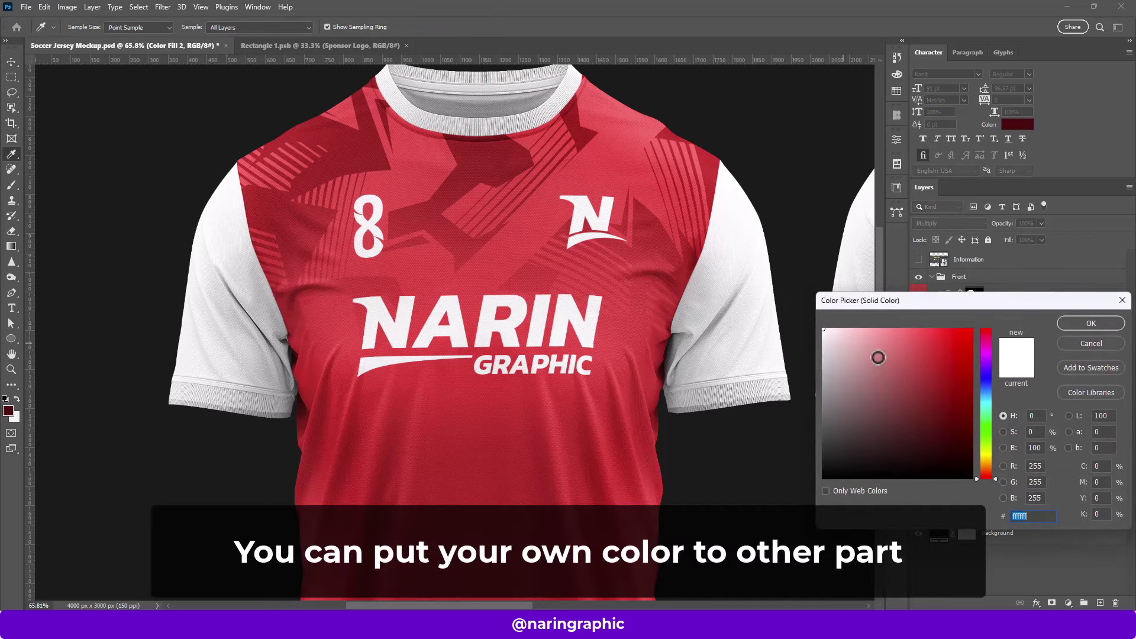
{"action": "left_click", "coordinate": [864, 330]}
{"action": "left_click", "coordinate": [581, 130]}
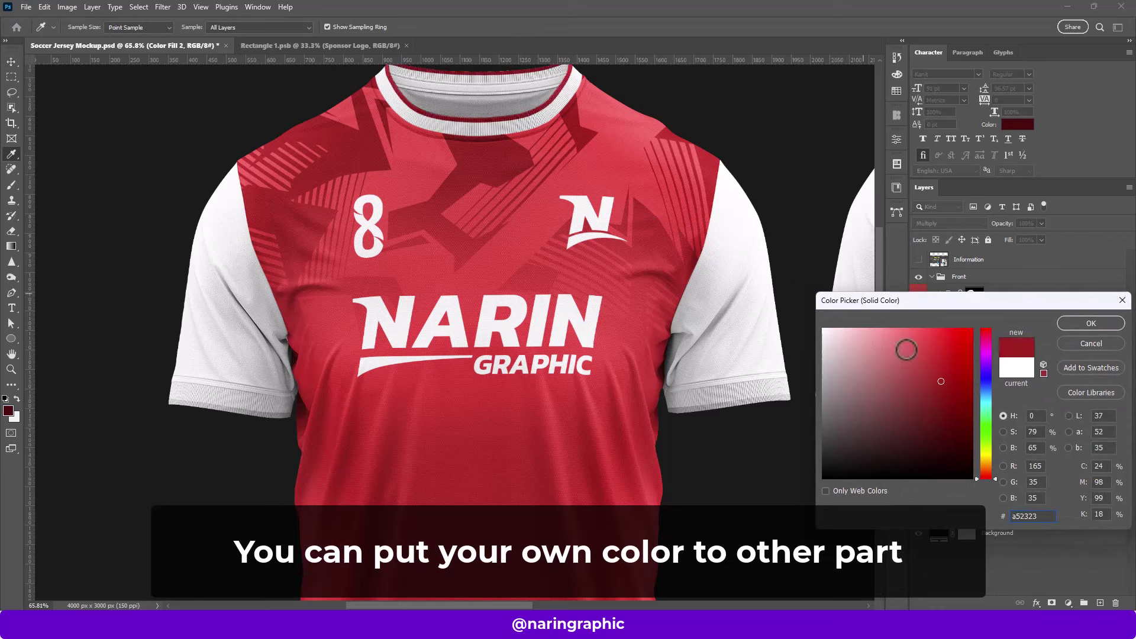
{"action": "left_click_drag", "start_coordinate": [941, 381], "coordinate": [918, 349]}
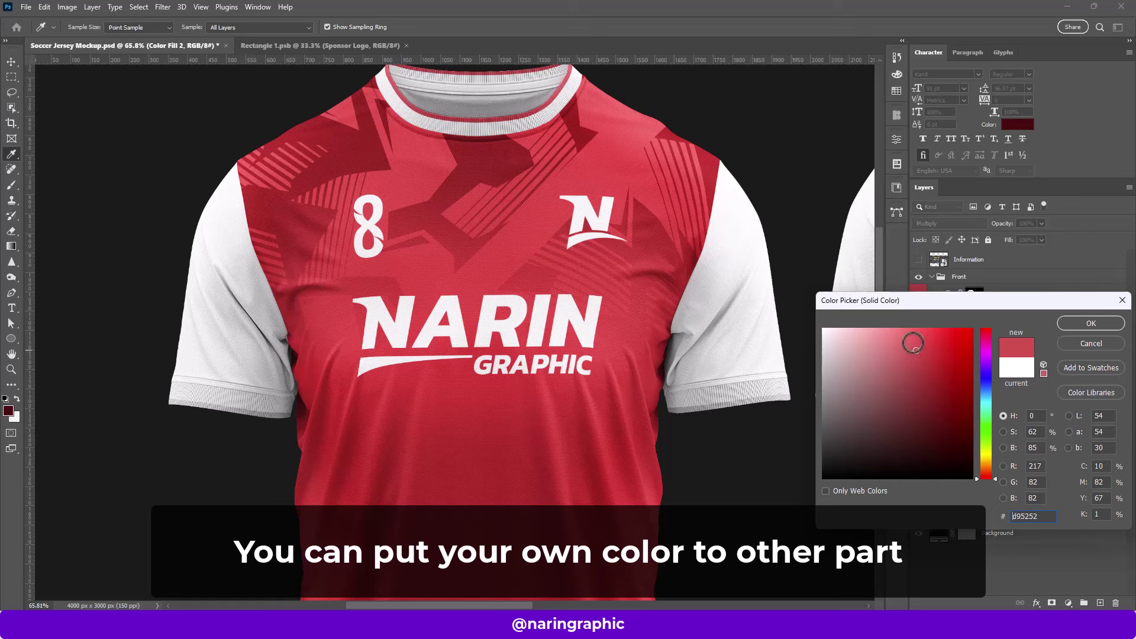
{"action": "left_click", "coordinate": [618, 140]}
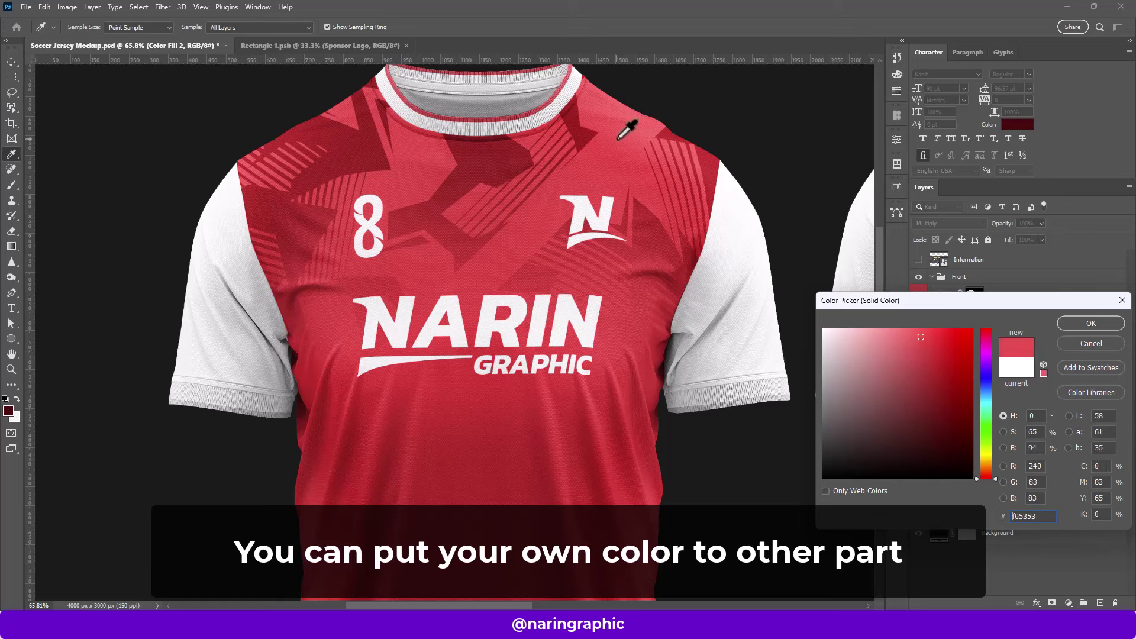
{"action": "left_click", "coordinate": [1081, 323]}
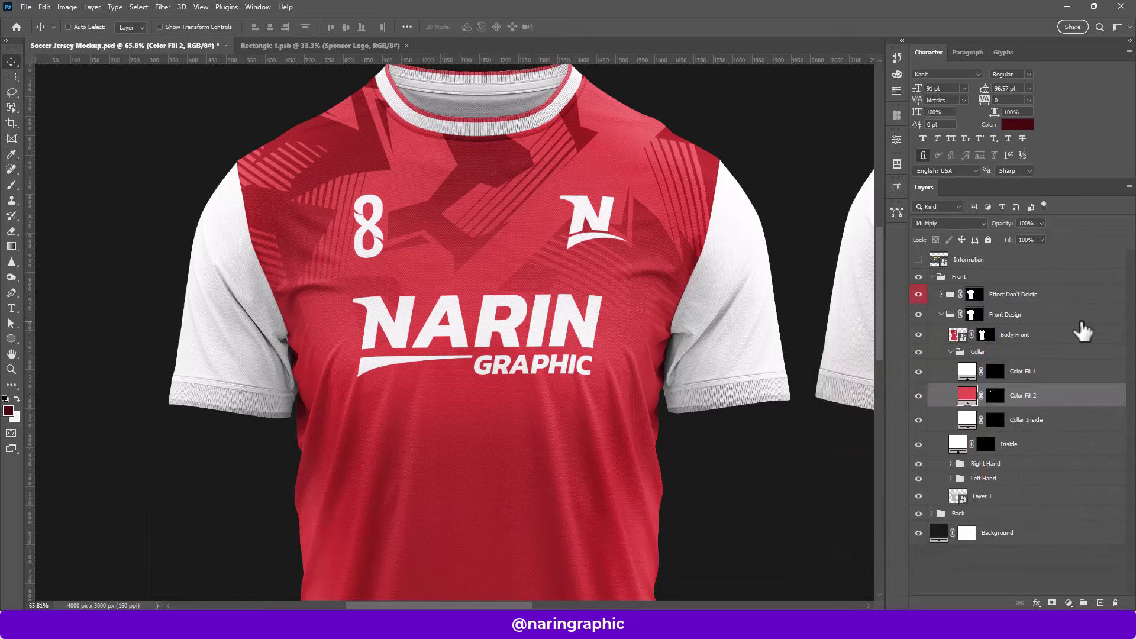
- Copy the trim's hex colour, then fill Collar Inside with red sampled from the jersey
{"action": "double_click", "coordinate": [969, 396]}
{"action": "right_click", "coordinate": [1030, 517]}
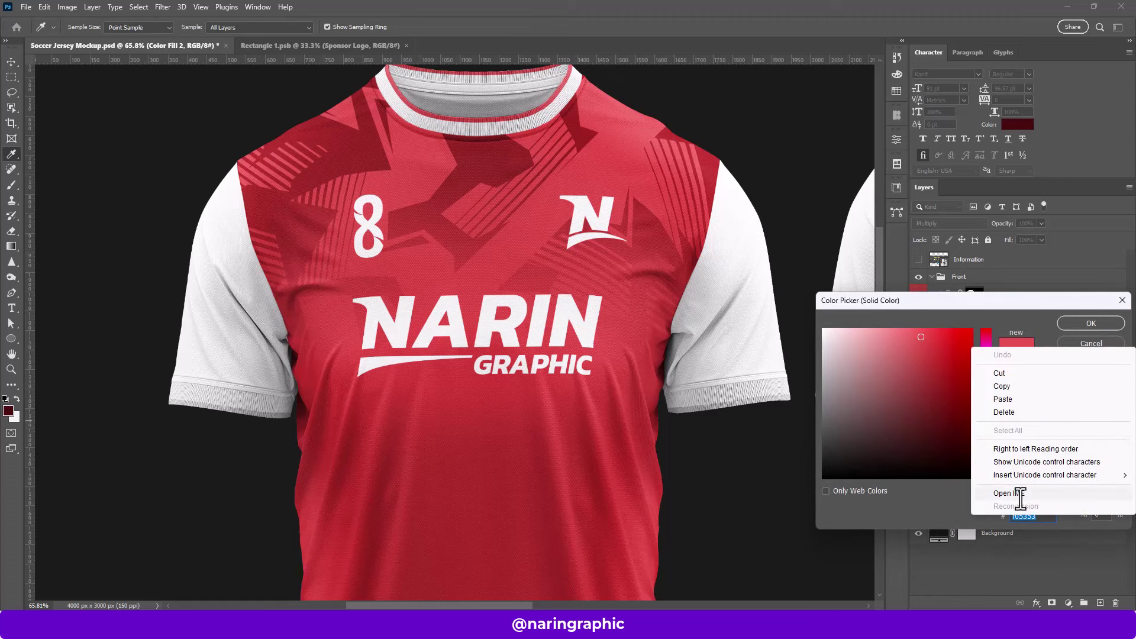
{"action": "left_click", "coordinate": [1009, 396]}
{"action": "left_click", "coordinate": [1074, 323]}
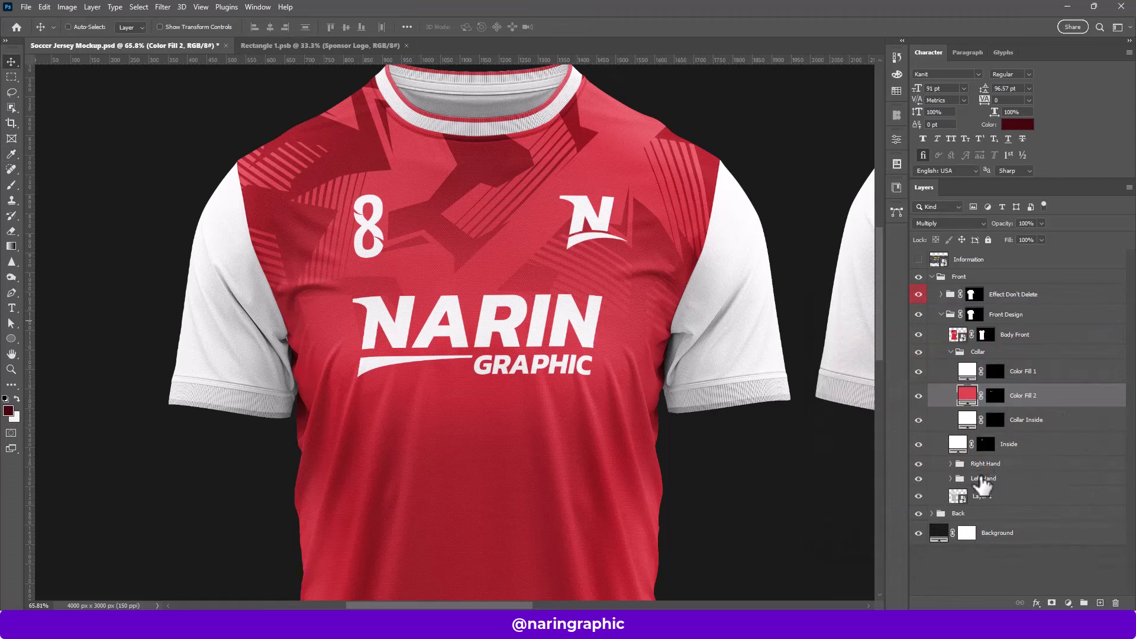
{"action": "left_click", "coordinate": [996, 430]}
{"action": "double_click", "coordinate": [968, 421]}
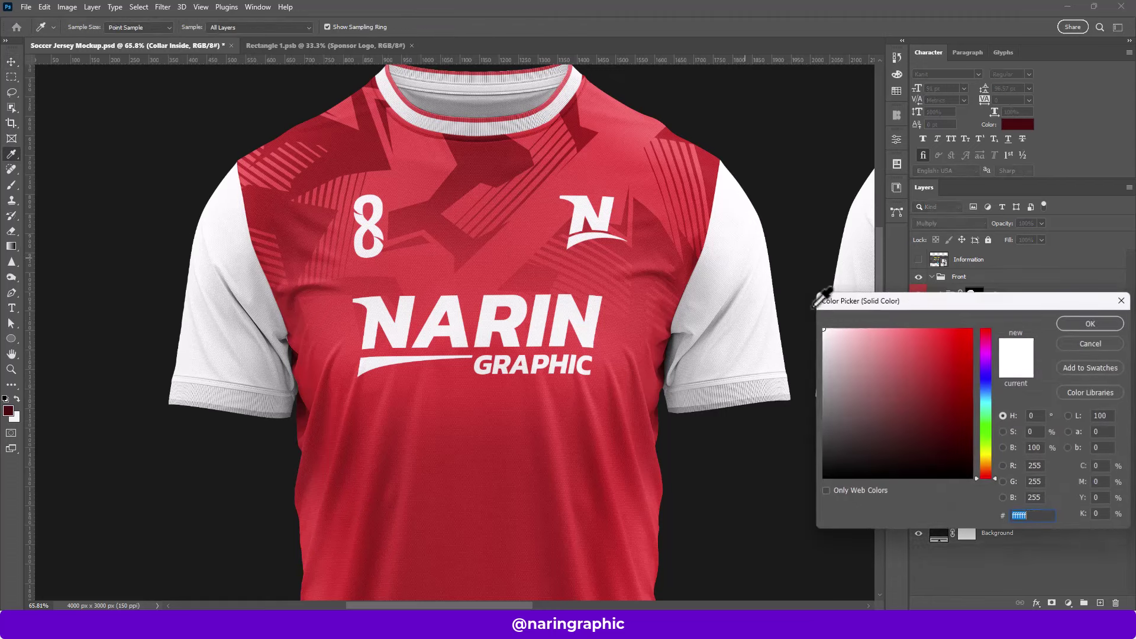
{"action": "left_click", "coordinate": [509, 179]}
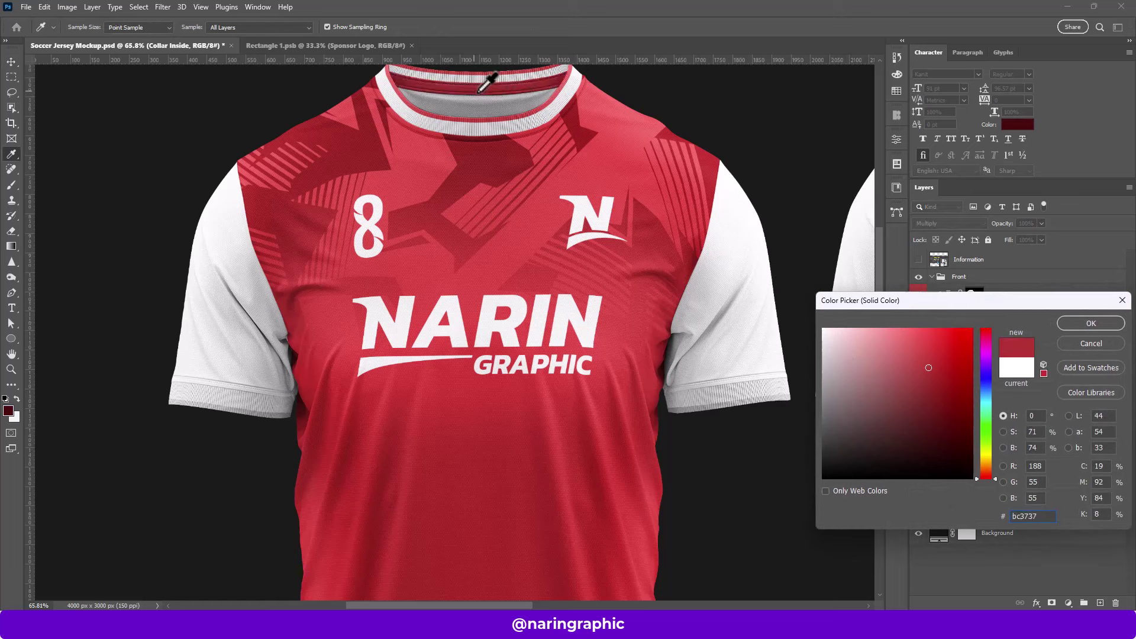
{"action": "left_click", "coordinate": [1076, 321]}
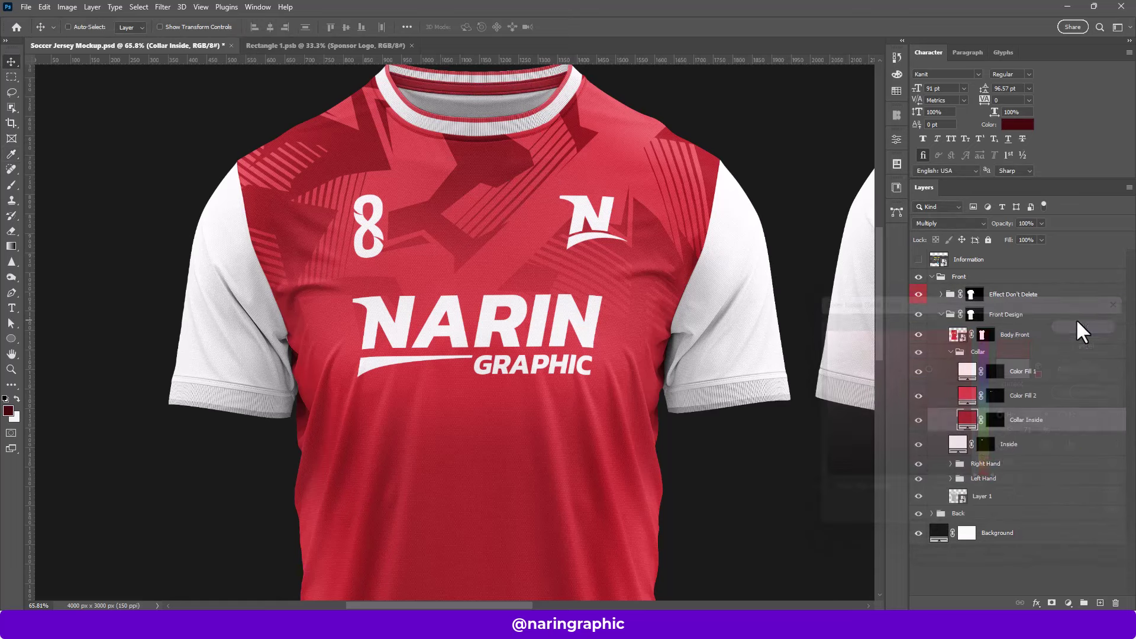
- Fill the Inside layer with a brightened red sampled from the jersey
{"action": "left_click", "coordinate": [971, 445]}
{"action": "double_click", "coordinate": [959, 443]}
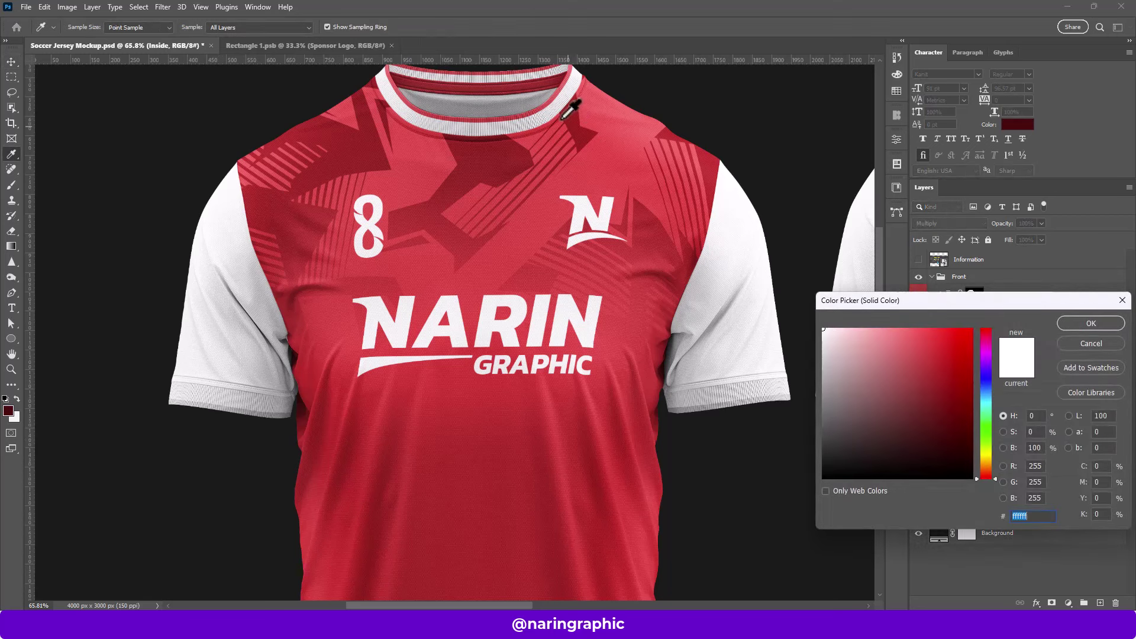
{"action": "left_click", "coordinate": [583, 129]}
{"action": "mouse_move", "coordinate": [941, 385]}
{"action": "left_mouse_down"}
{"action": "mouse_move", "coordinate": [938, 343]}
{"action": "mouse_move", "coordinate": [915, 349]}
{"action": "mouse_move", "coordinate": [925, 347]}
{"action": "left_mouse_up"}
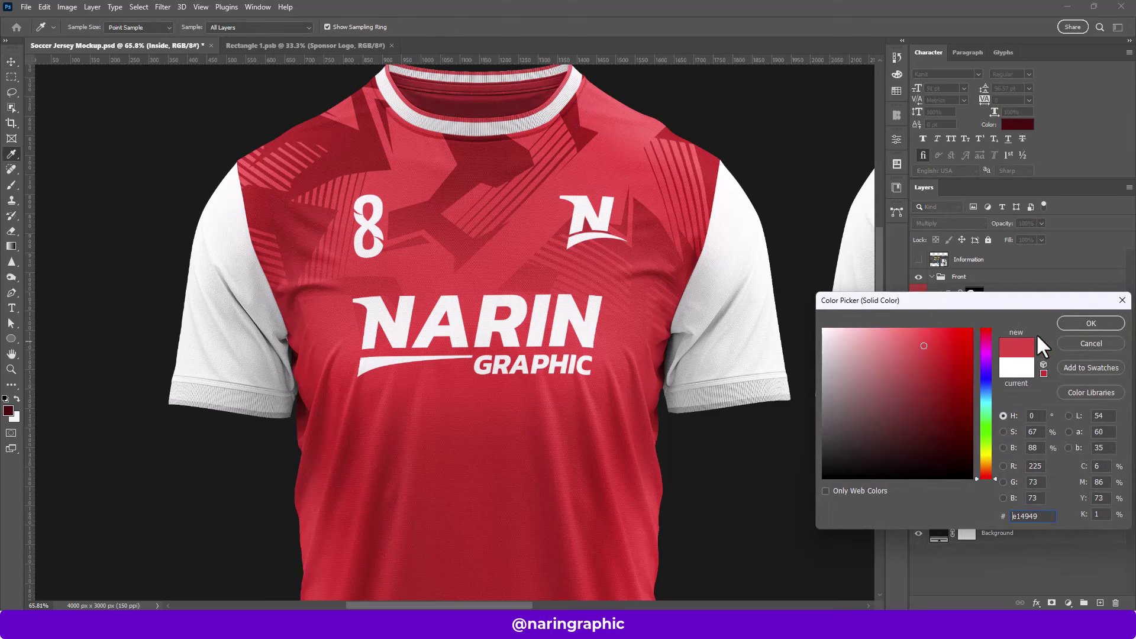
{"action": "left_click", "coordinate": [1087, 324]}
- Zoom out to view both shirts and collapse the Collar group
{"action": "key", "text": "v"}
{"action": "scroll", "coordinate": [457, 241], "scroll_direction": "down", "scroll_amount": 5}
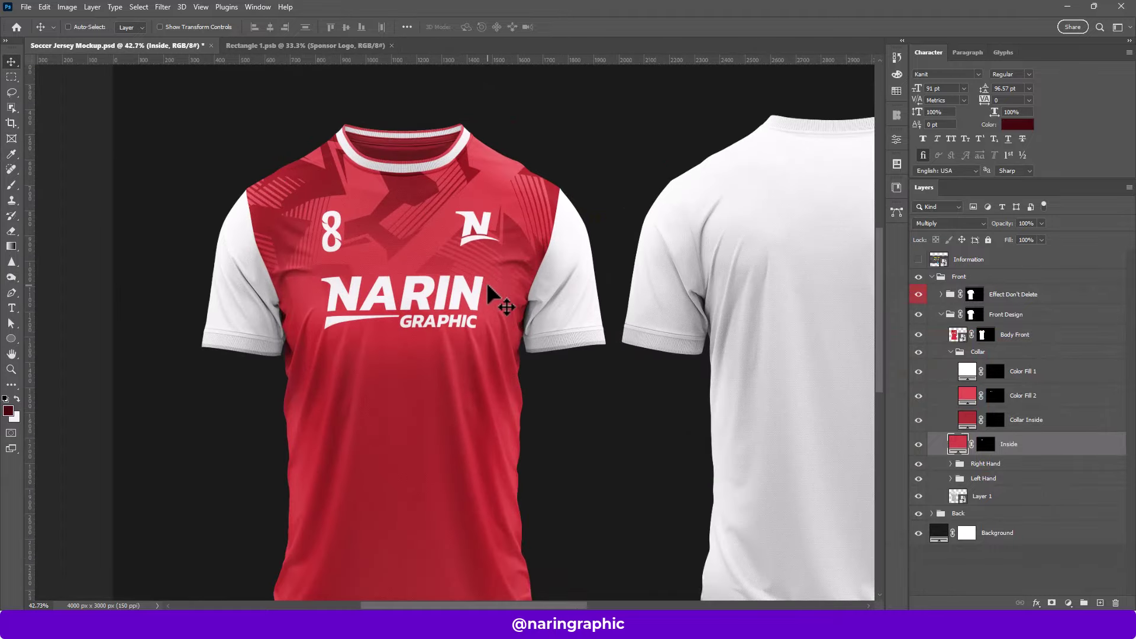
{"action": "scroll", "coordinate": [460, 258], "scroll_direction": "up", "scroll_amount": 2}
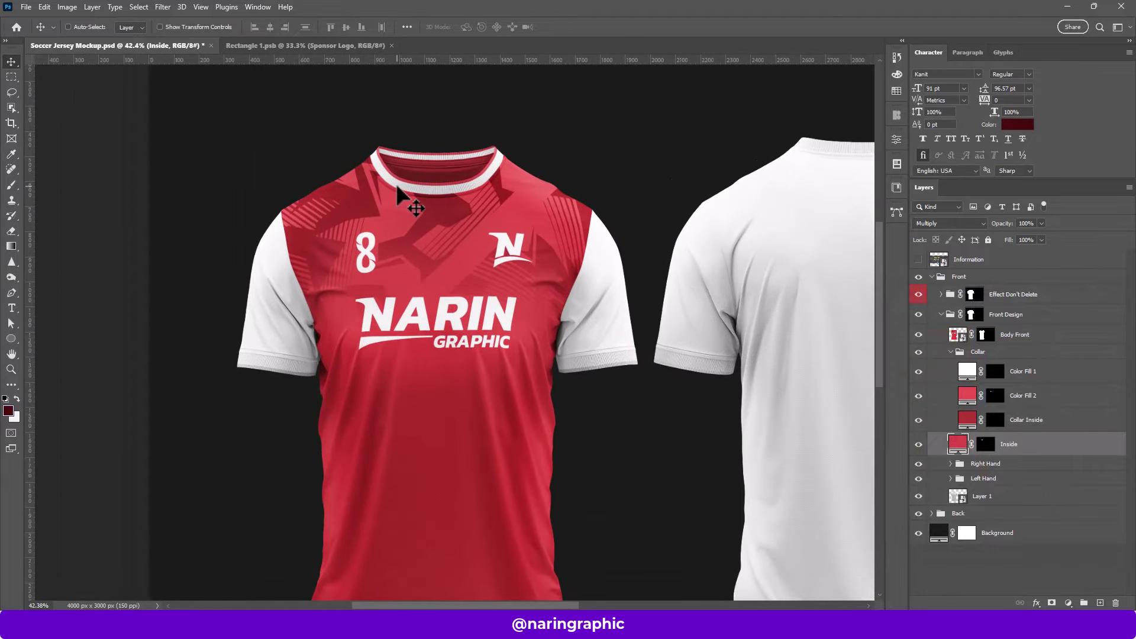
{"action": "scroll", "coordinate": [464, 268], "scroll_direction": "down", "scroll_amount": 2}
{"action": "scroll", "coordinate": [463, 259], "scroll_direction": "up", "scroll_amount": 1}
{"action": "scroll", "coordinate": [463, 259], "scroll_direction": "up", "scroll_amount": 2}
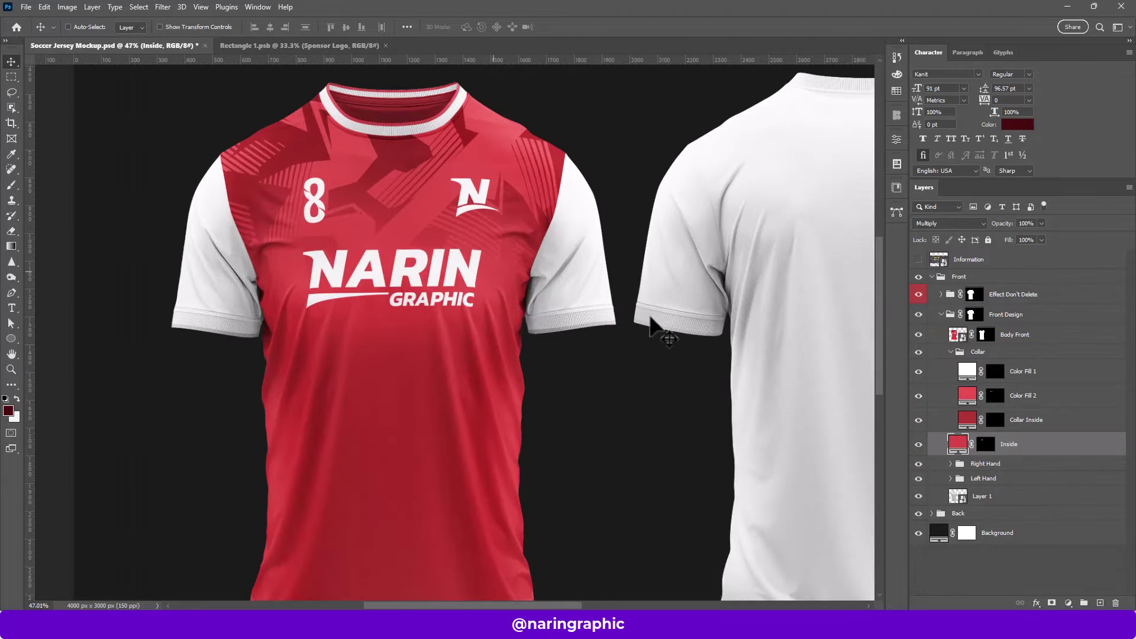
{"action": "left_click", "coordinate": [952, 352]}
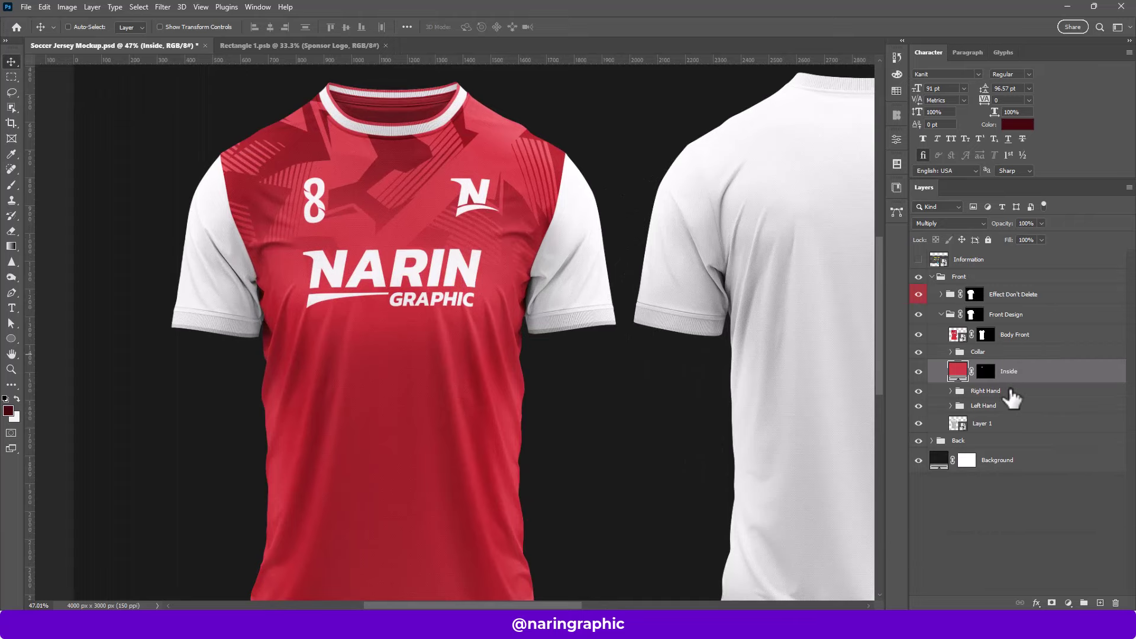
- Set the Right Hand sleeve fill colour to dark red 942626
{"action": "left_click", "coordinate": [1006, 391]}
{"action": "left_click", "coordinate": [951, 392]}
{"action": "left_click", "coordinate": [977, 411]}
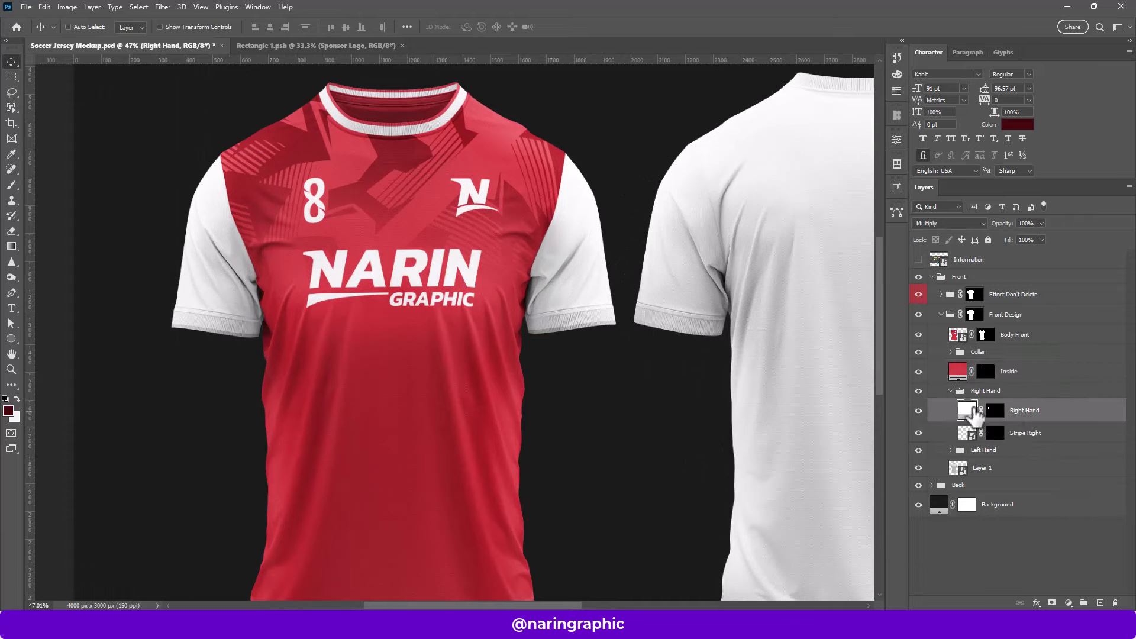
{"action": "double_click", "coordinate": [968, 410]}
{"action": "left_click", "coordinate": [562, 161]}
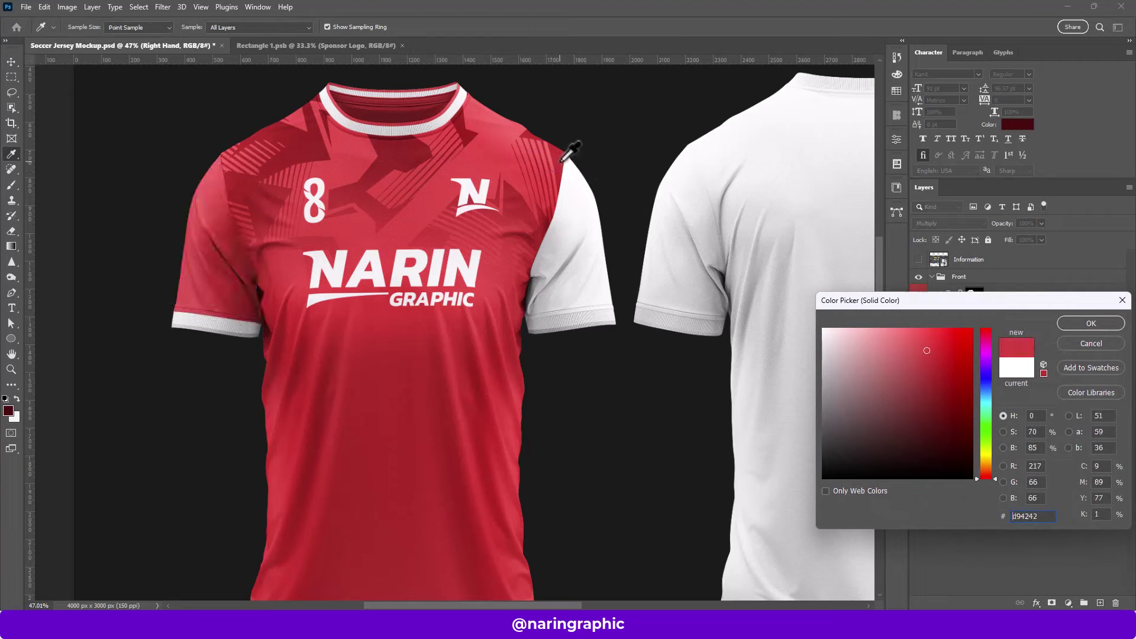
{"action": "left_click", "coordinate": [253, 184]}
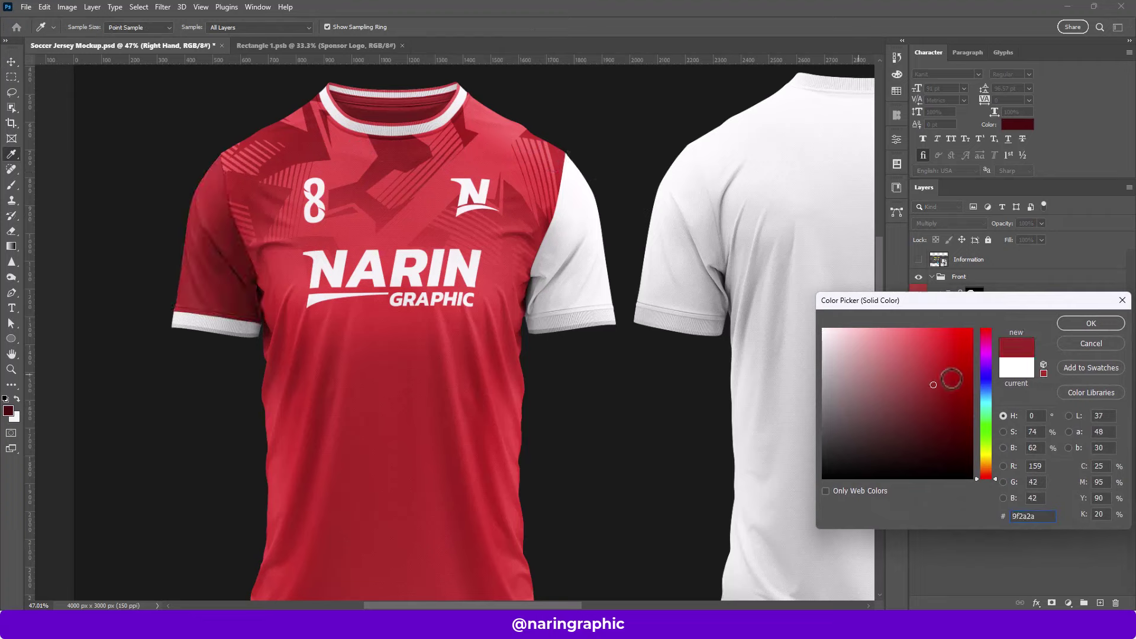
{"action": "mouse_move", "coordinate": [933, 384]}
{"action": "left_mouse_down"}
{"action": "mouse_move", "coordinate": [946, 373]}
{"action": "mouse_move", "coordinate": [953, 382]}
{"action": "left_mouse_up"}
{"action": "left_click", "coordinate": [285, 192]}
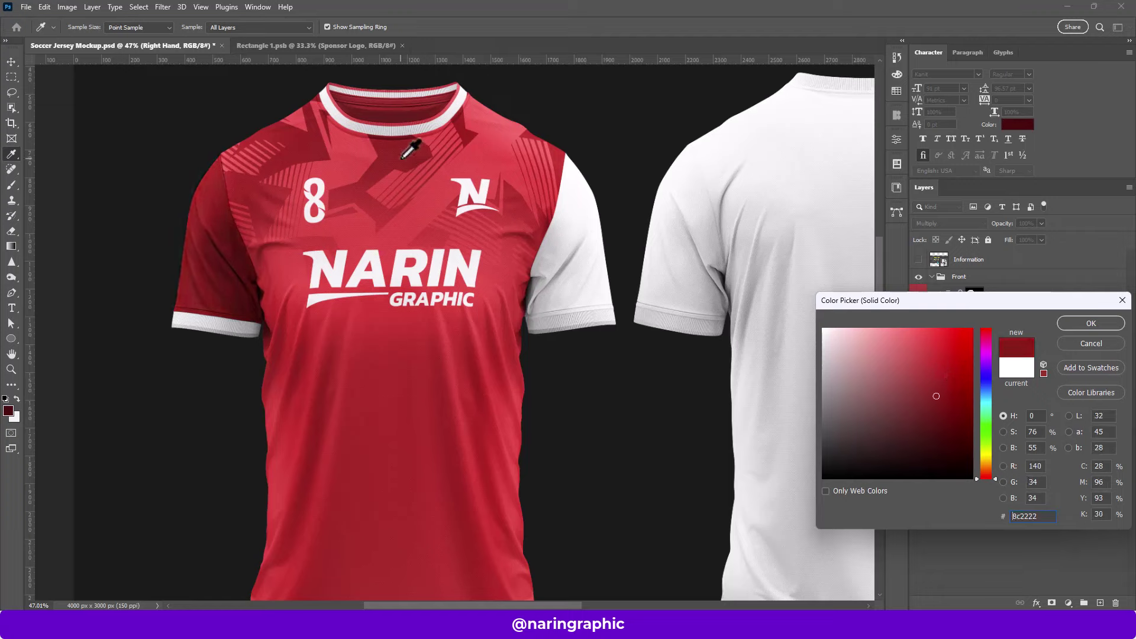
{"action": "left_click_drag", "start_coordinate": [937, 403], "coordinate": [951, 387]}
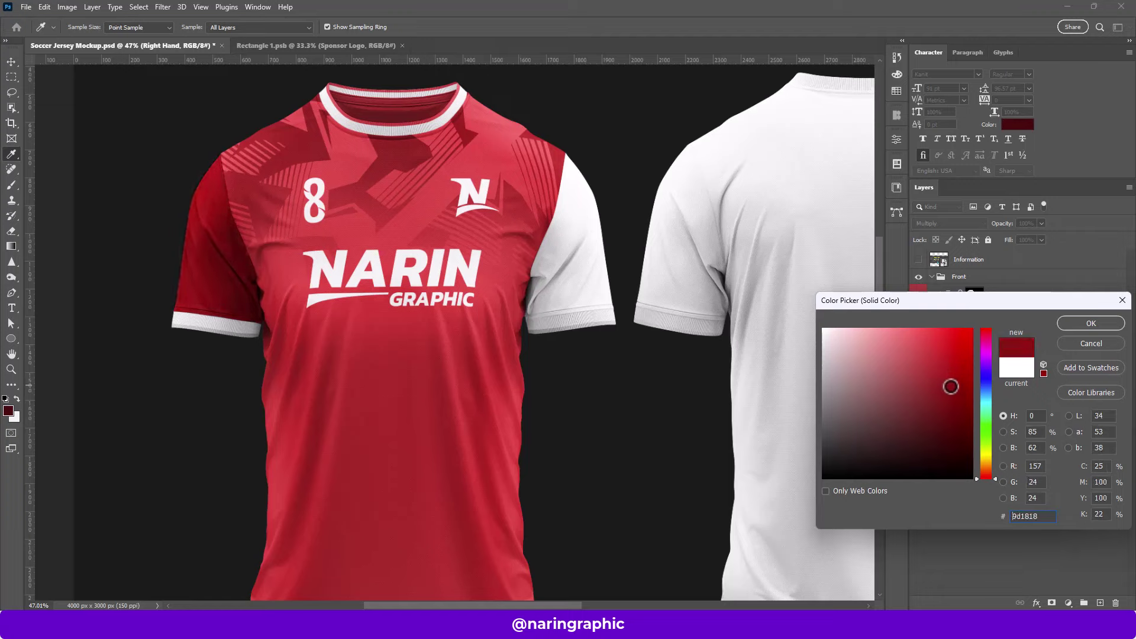
{"action": "left_click", "coordinate": [413, 149]}
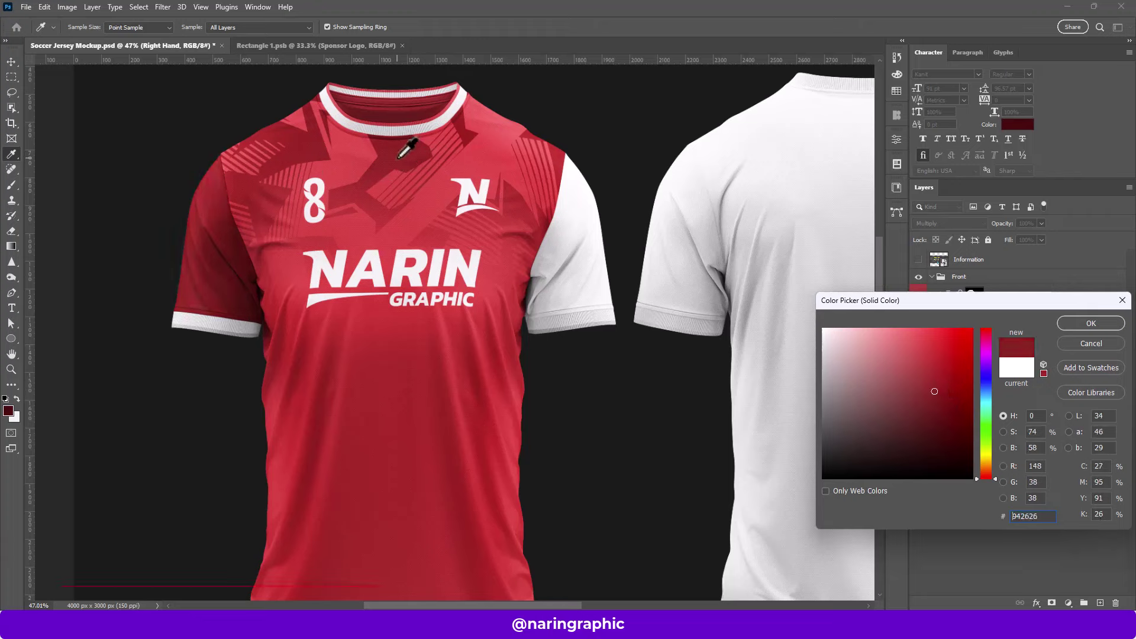
- Copy the 942626 hex code and confirm the right sleeve colour
{"action": "double_click", "coordinate": [1029, 516]}
{"action": "right_click", "coordinate": [1024, 516]}
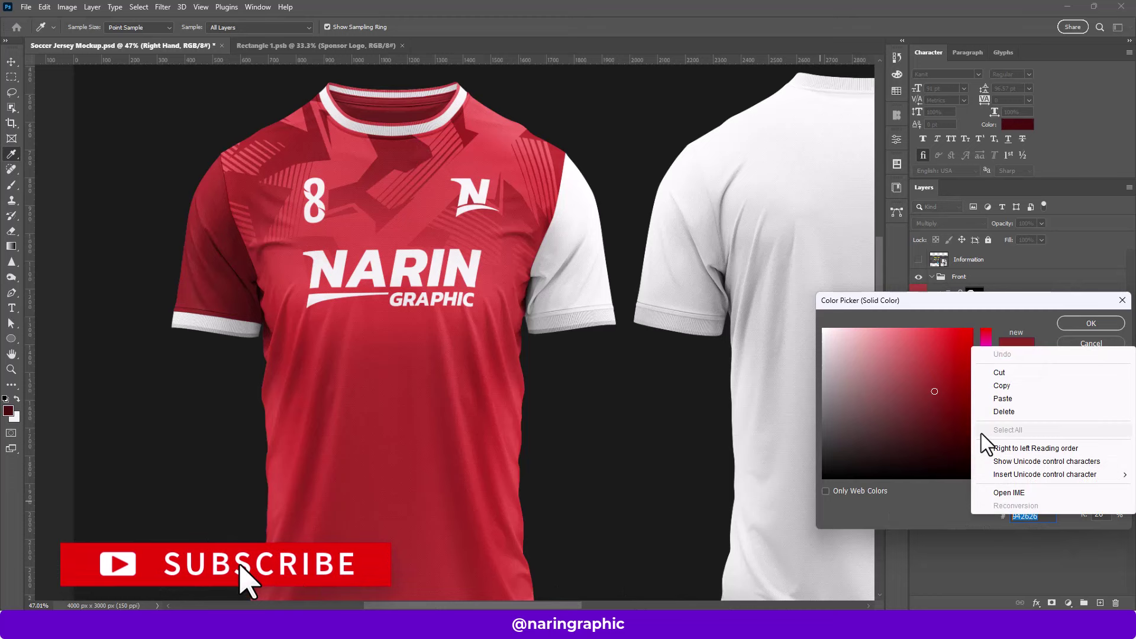
{"action": "left_click", "coordinate": [1006, 386]}
{"action": "left_click", "coordinate": [1091, 323]}
{"action": "key", "text": "v"}
{"action": "key", "text": "ctrl+0"}
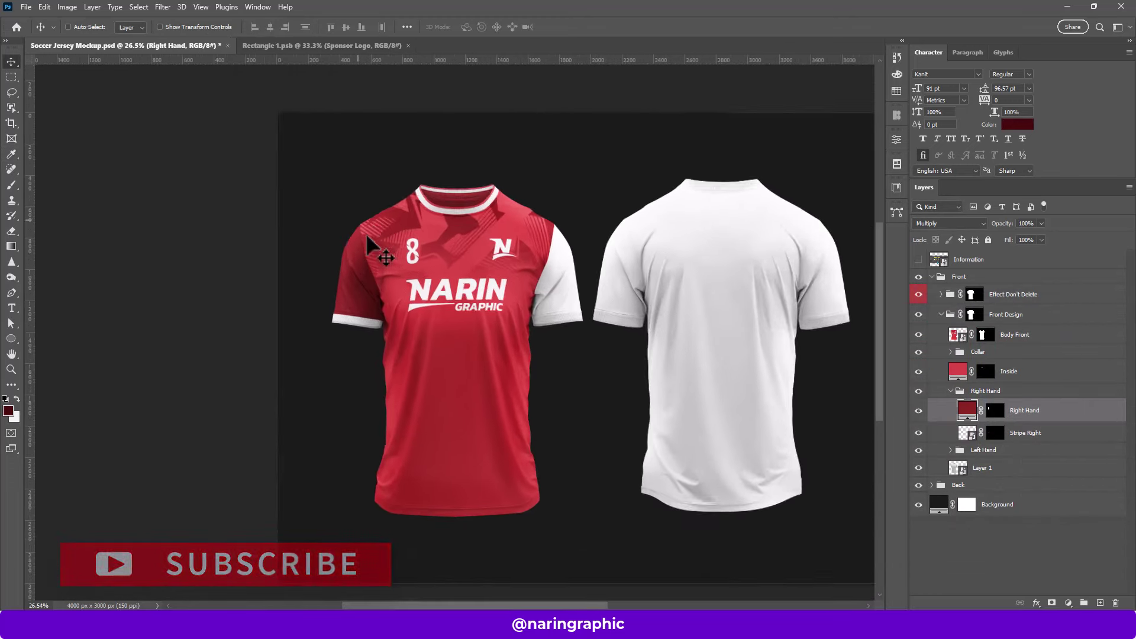
{"action": "scroll", "coordinate": [367, 240], "scroll_direction": "up", "scroll_amount": 1}
- Paste 942626 into the Left Hand sleeve fill so both sleeves match
{"action": "left_click", "coordinate": [974, 438]}
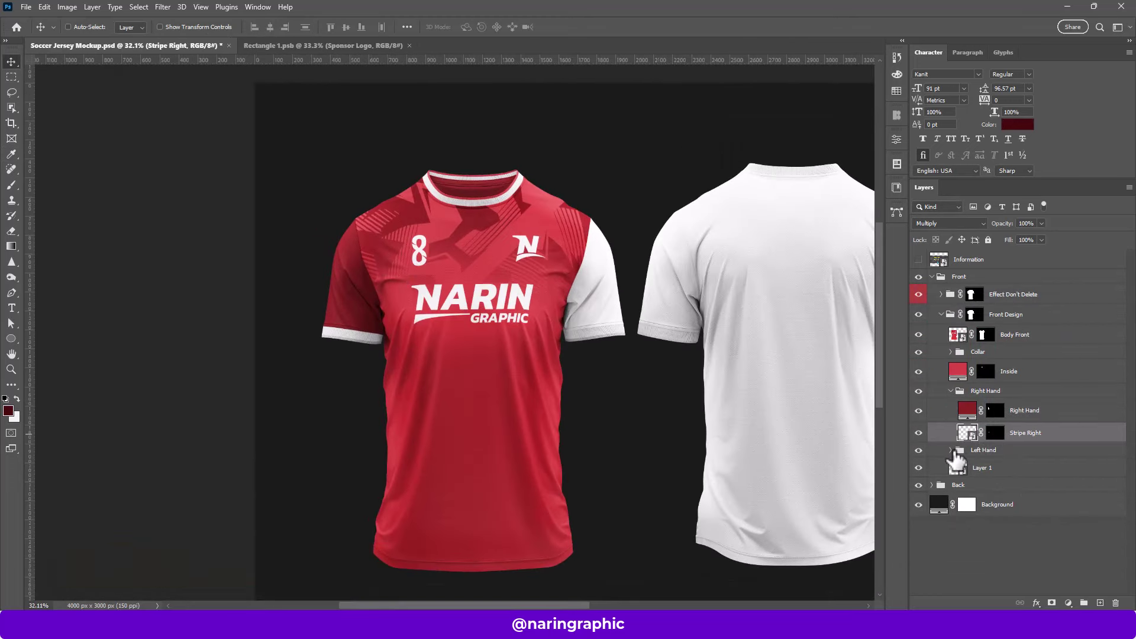
{"action": "left_click", "coordinate": [951, 451]}
{"action": "left_click", "coordinate": [974, 471]}
{"action": "double_click", "coordinate": [969, 470]}
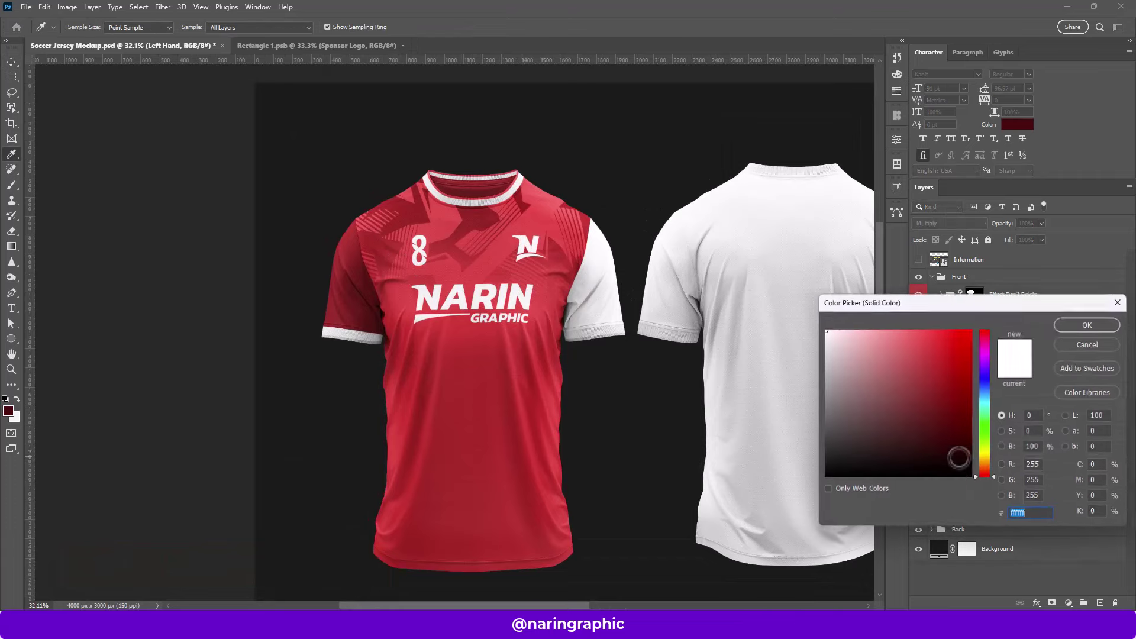
{"action": "right_click", "coordinate": [1019, 516]}
{"action": "left_click", "coordinate": [1004, 400]}
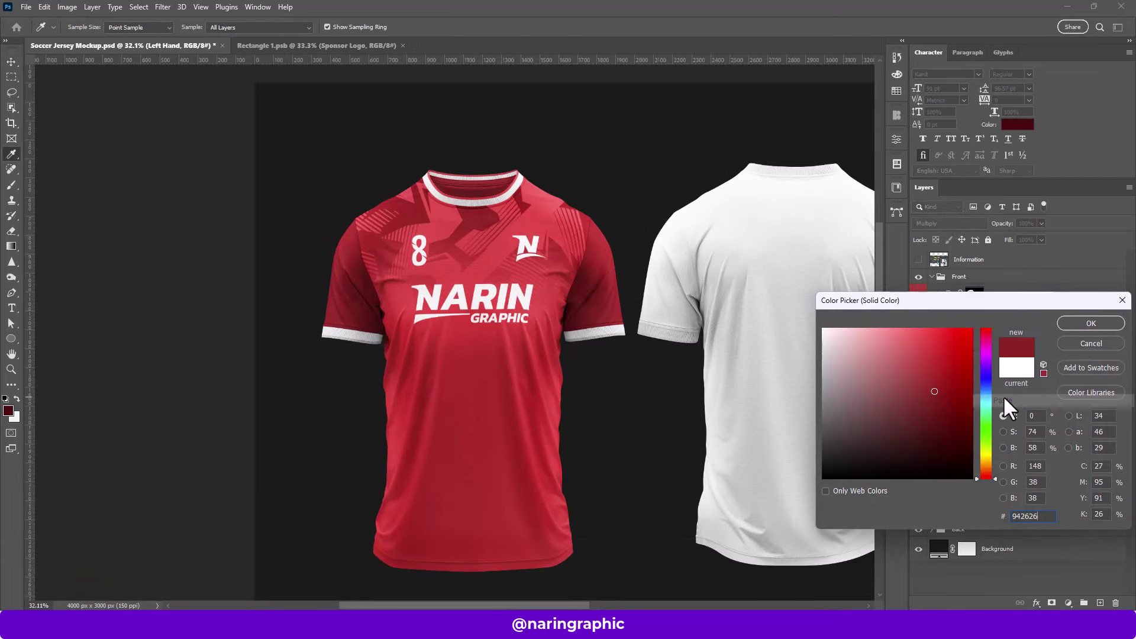
{"action": "left_click", "coordinate": [1091, 323]}
{"action": "key", "text": "v"}
{"action": "scroll", "coordinate": [418, 249], "scroll_direction": "down", "scroll_amount": 2}
{"action": "scroll", "coordinate": [529, 273], "scroll_direction": "up", "scroll_amount": 3}
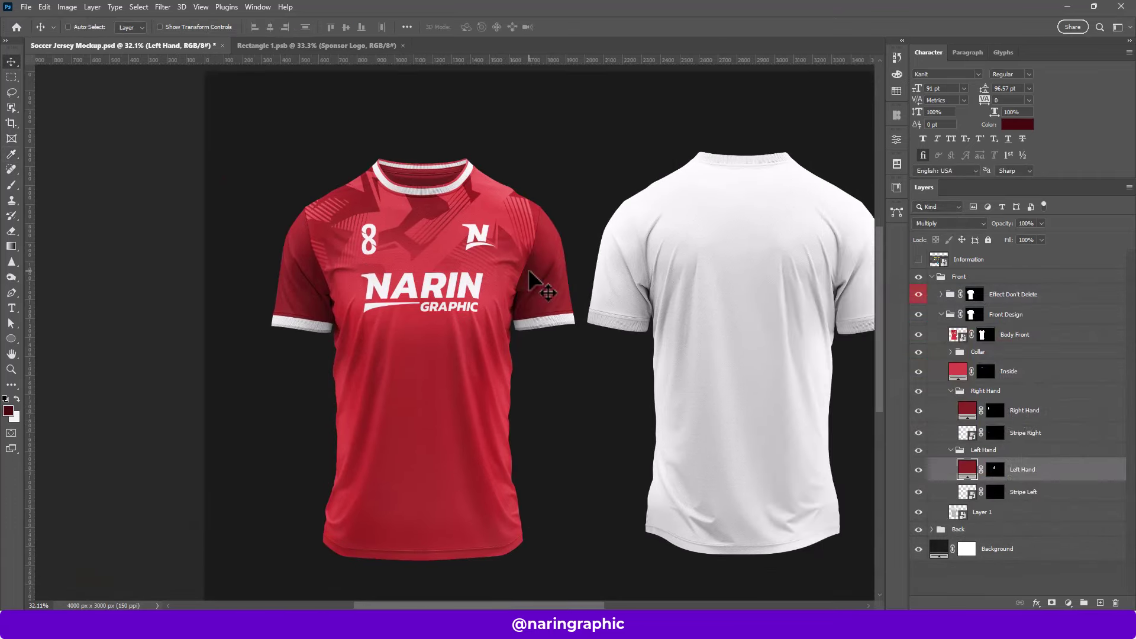
{"action": "scroll", "coordinate": [535, 285], "scroll_direction": "down", "scroll_amount": 1}
- Open the Stripe Right smart object and try a colour on the stripe rectangle
{"action": "left_click", "coordinate": [967, 435]}
{"action": "double_click", "coordinate": [967, 435]}
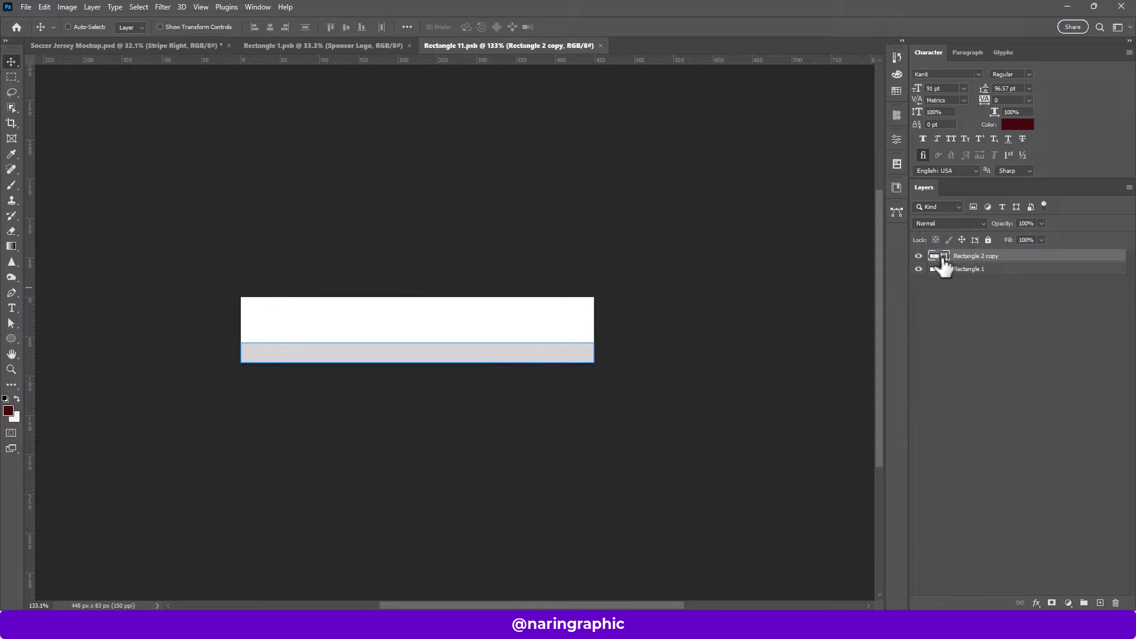
{"action": "double_click", "coordinate": [945, 269]}
{"action": "left_click", "coordinate": [900, 363]}
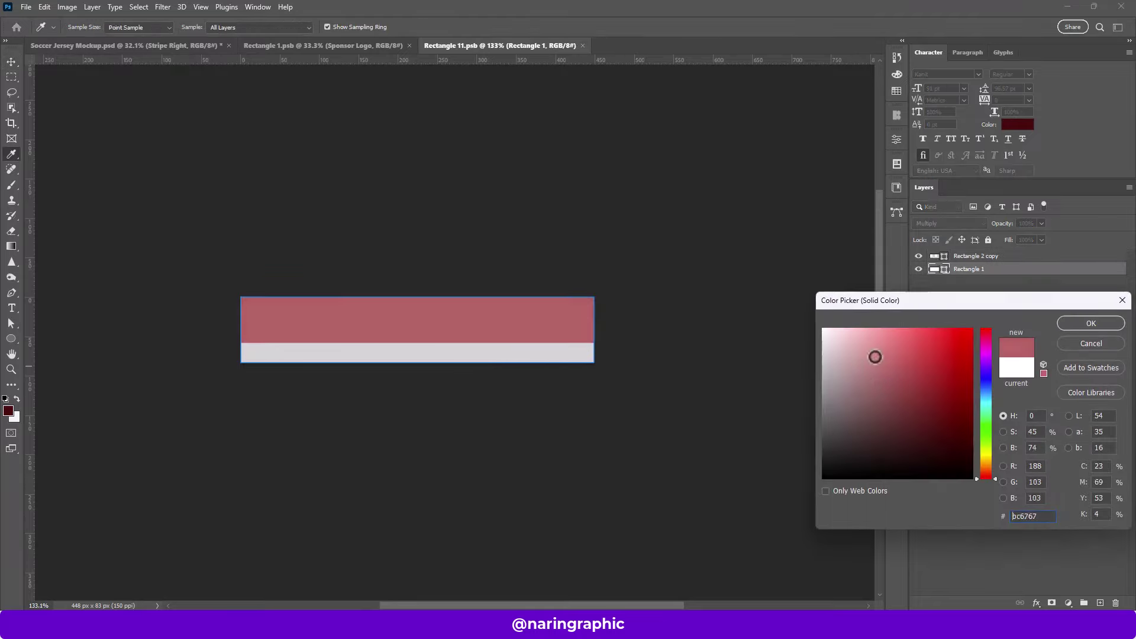
{"action": "left_click", "coordinate": [1106, 323]}
- Paste the maroon 942626 into Rectangle 2 copy's fill and save the stripe document
{"action": "double_click", "coordinate": [946, 256]}
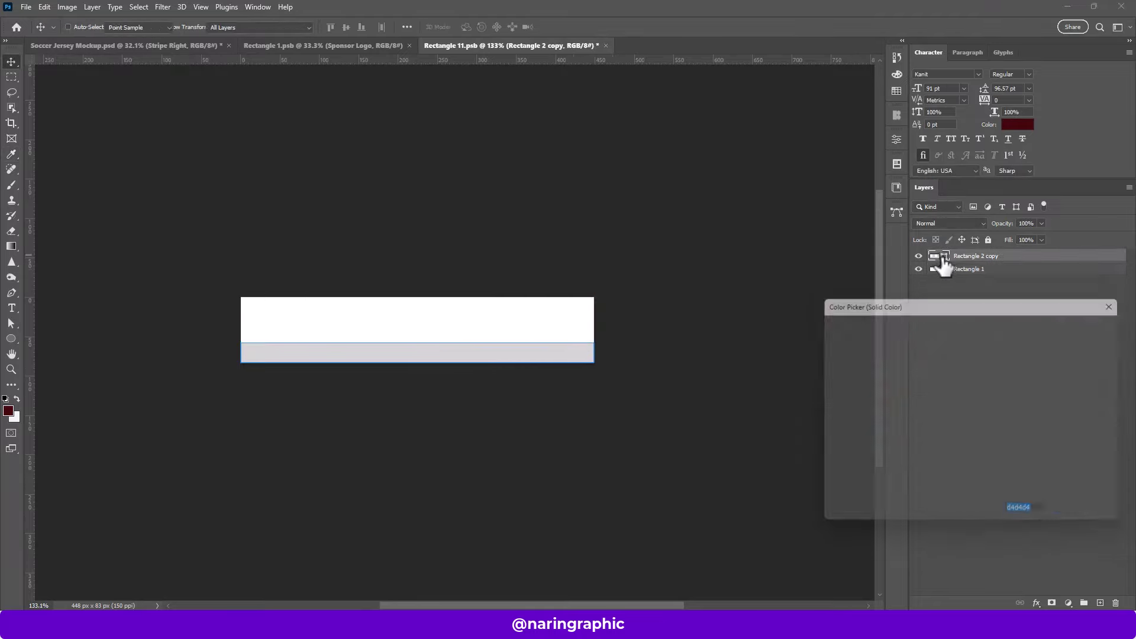
{"action": "right_click", "coordinate": [1019, 514]}
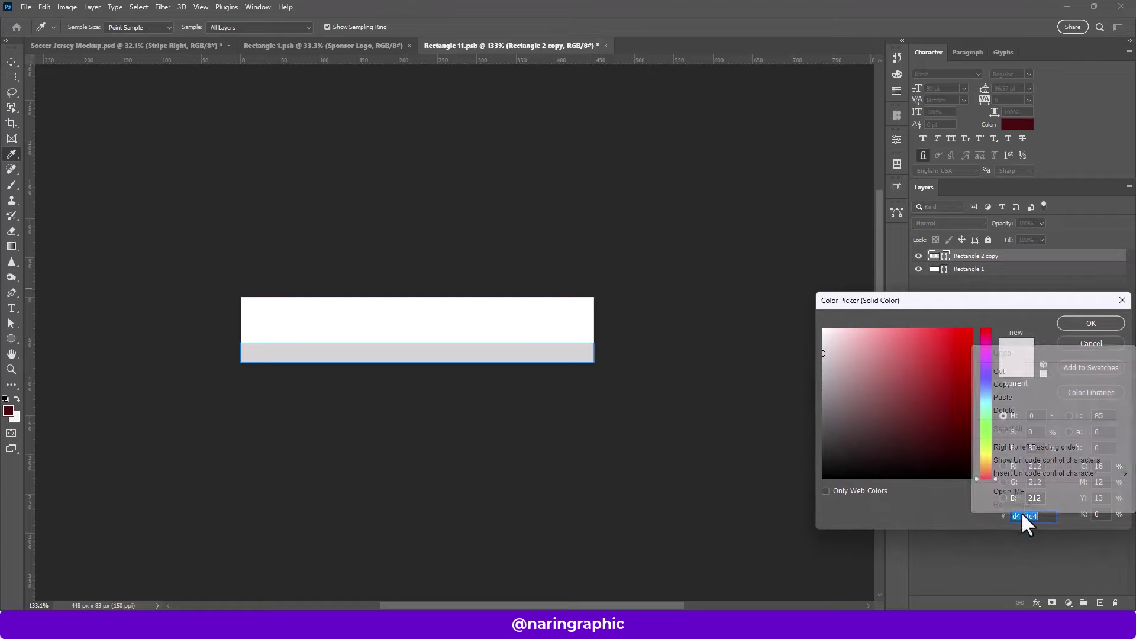
{"action": "left_click", "coordinate": [1000, 399]}
{"action": "left_click", "coordinate": [1059, 324]}
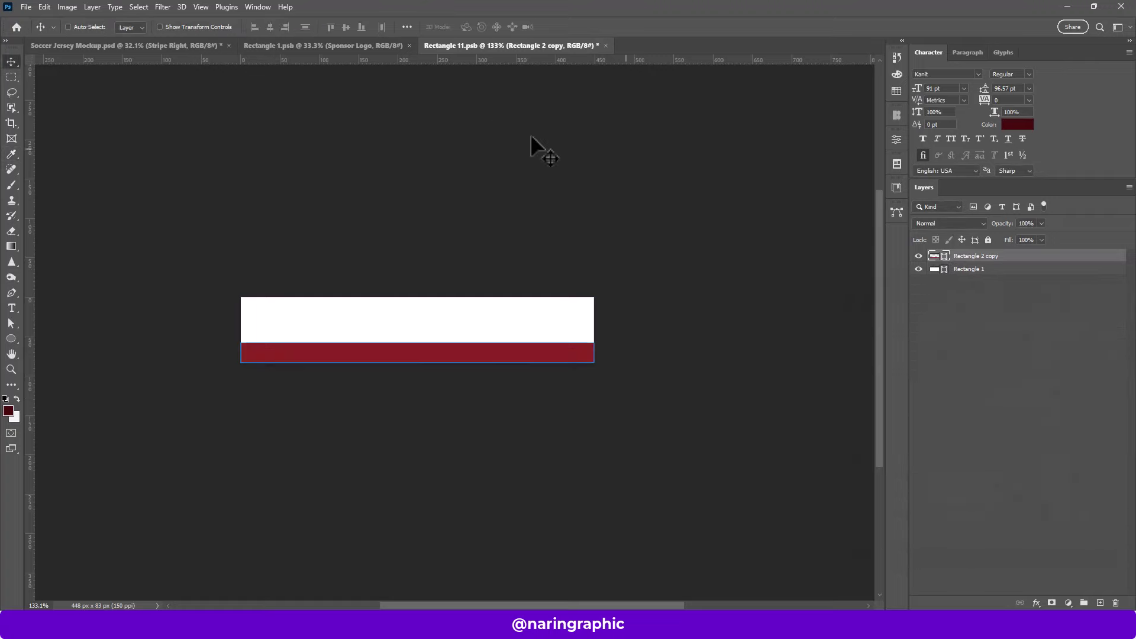
{"action": "left_click", "coordinate": [29, 7]}
{"action": "left_click", "coordinate": [62, 146]}
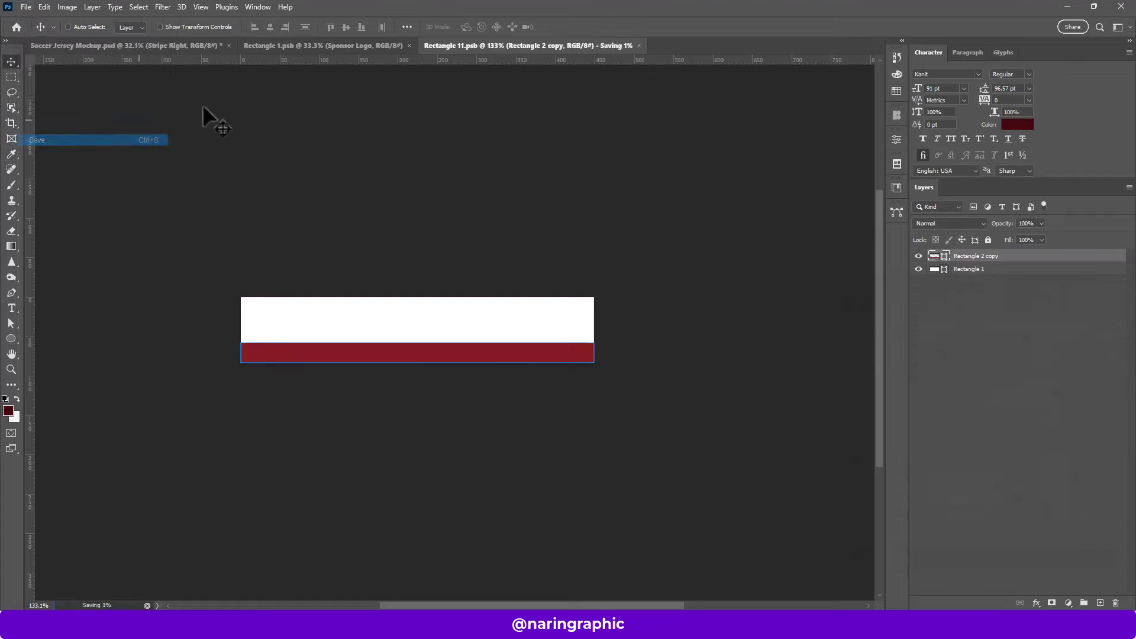
- Close the Rectangle 11.psb and Rectangle 1.psb tabs, returning to the jersey mockup
{"action": "left_click", "coordinate": [600, 45]}
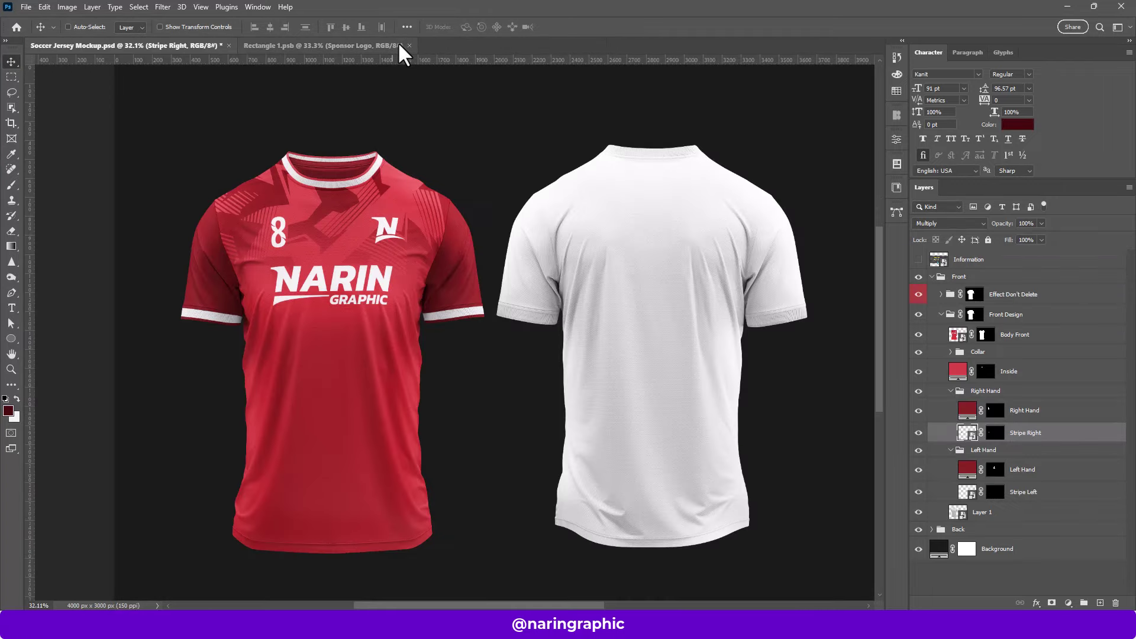
{"action": "left_click", "coordinate": [409, 46]}
{"action": "scroll", "coordinate": [266, 322], "scroll_direction": "up", "scroll_amount": 3}
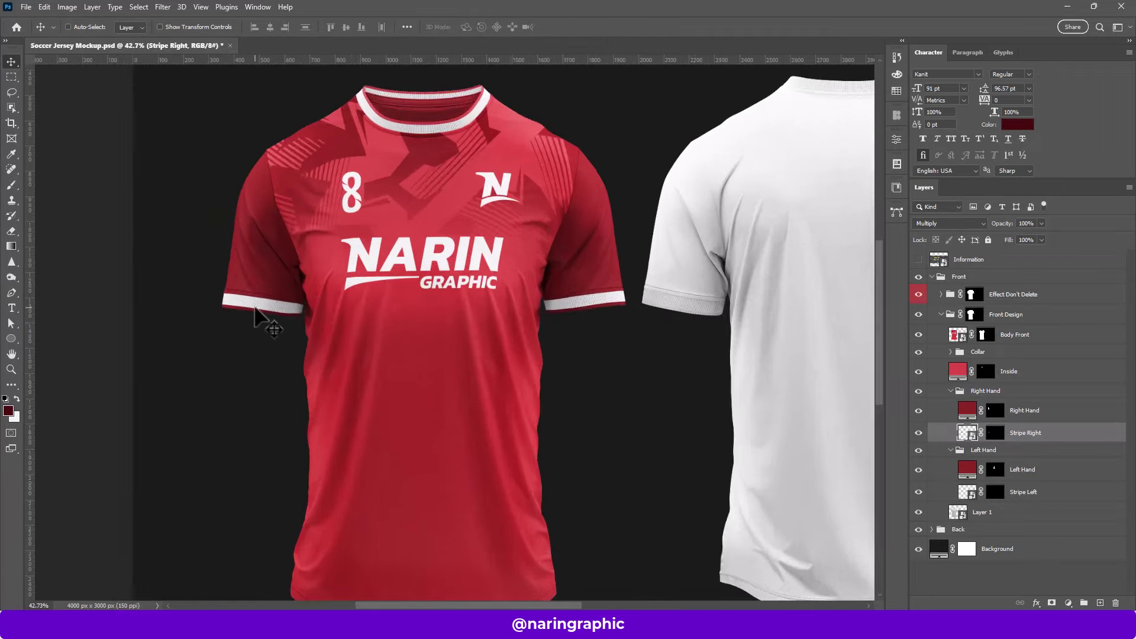
{"action": "scroll", "coordinate": [267, 322], "scroll_direction": "up", "scroll_amount": 3}
{"action": "scroll", "coordinate": [266, 381], "scroll_direction": "down", "scroll_amount": 3}
{"action": "scroll", "coordinate": [437, 234], "scroll_direction": "up", "scroll_amount": 2}
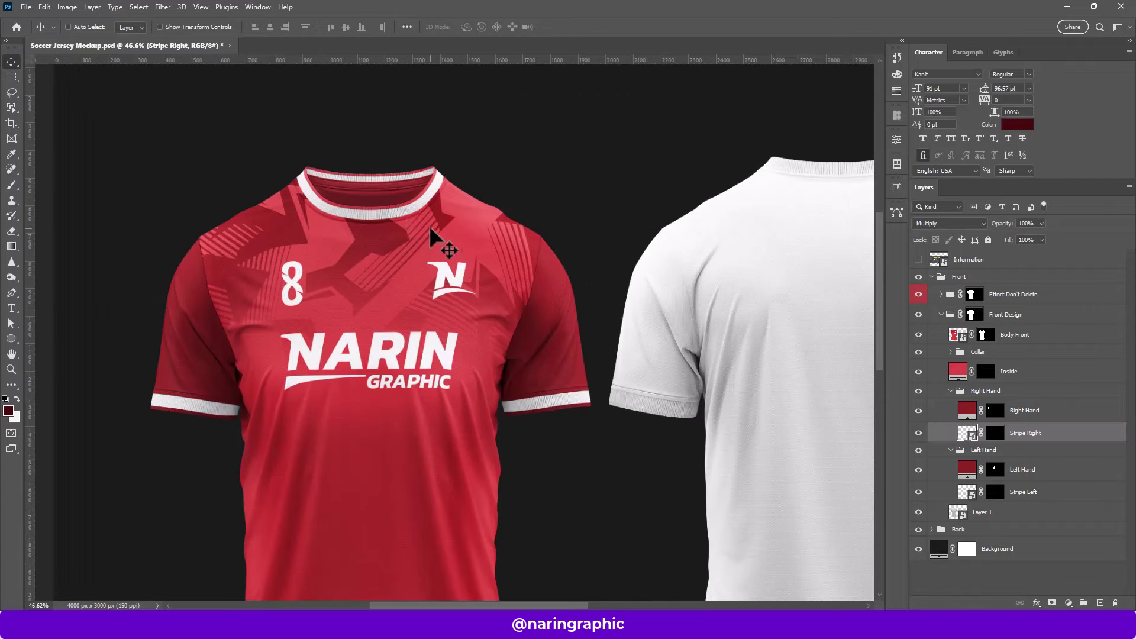
{"action": "scroll", "coordinate": [406, 219], "scroll_direction": "up", "scroll_amount": 1}
{"action": "scroll", "coordinate": [419, 207], "scroll_direction": "up", "scroll_amount": 1}
- Expand the Collar group and open Color Fill 2 to fetch its f05353 red
{"action": "left_click", "coordinate": [961, 371]}
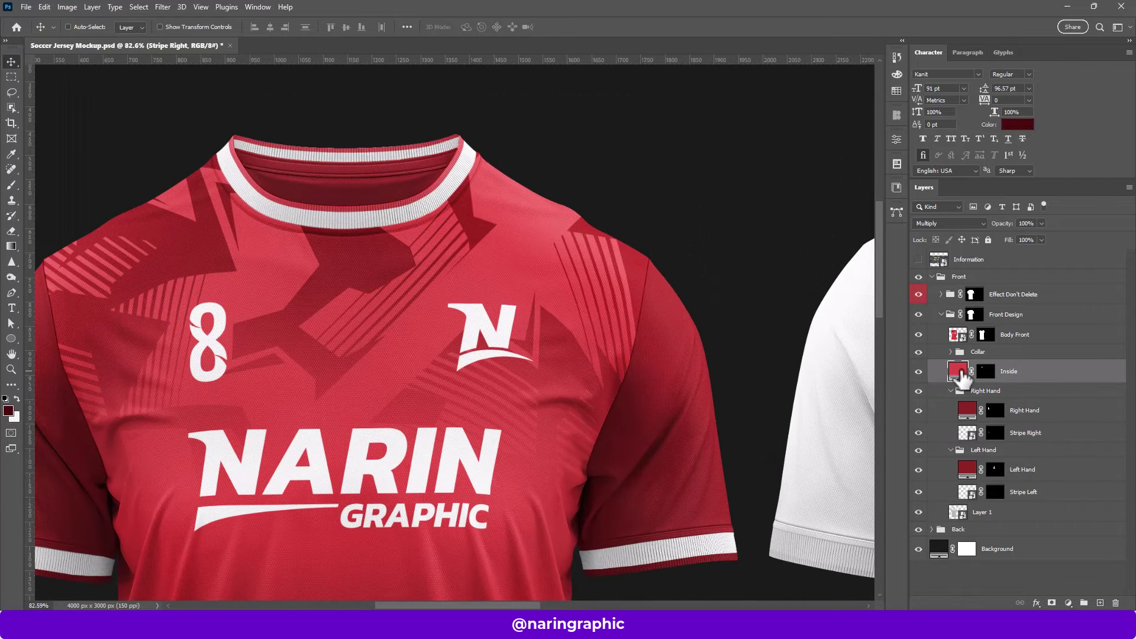
{"action": "left_click", "coordinate": [951, 351]}
{"action": "left_click", "coordinate": [971, 396]}
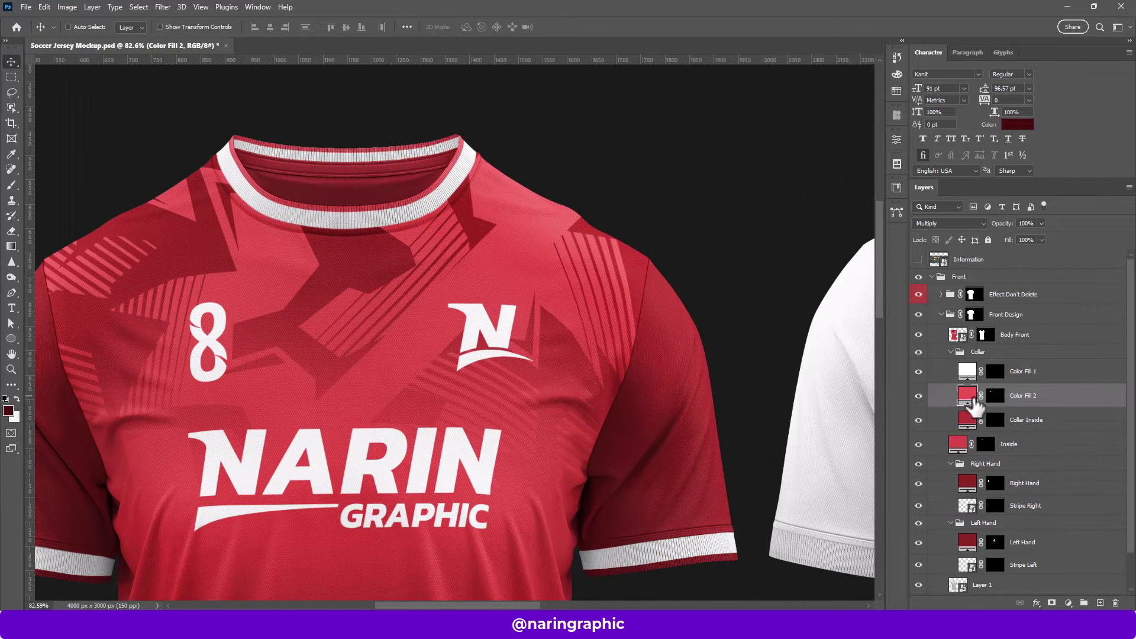
{"action": "double_click", "coordinate": [970, 394]}
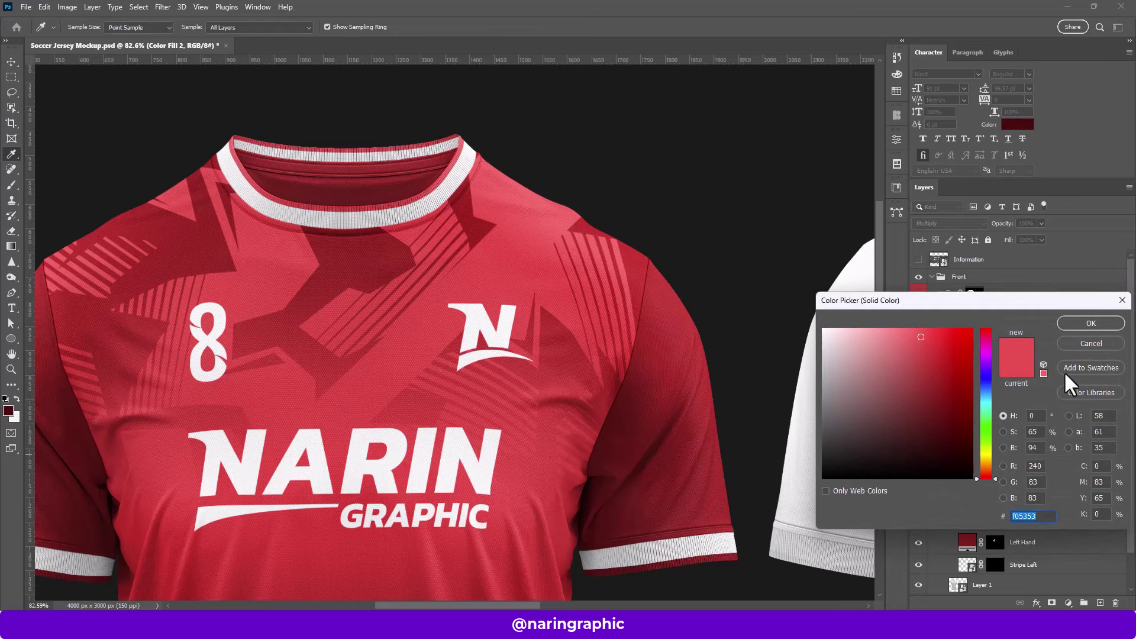
{"action": "left_click", "coordinate": [1091, 323]}
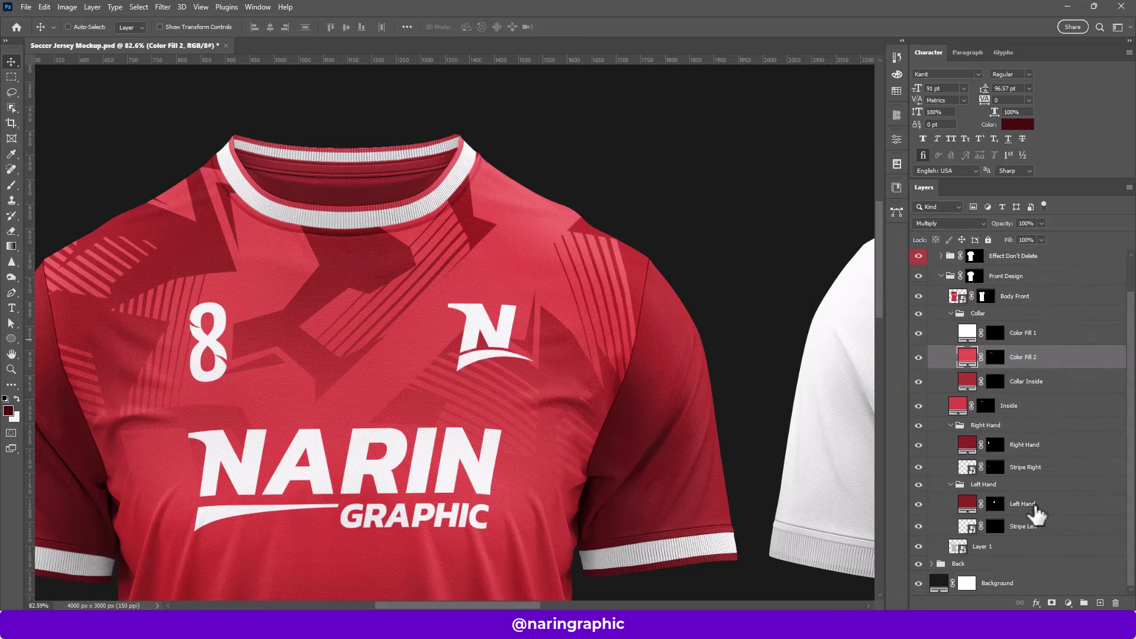
- Paste f05353 into Stripe Right's lower band rectangle and save the stripe document
{"action": "left_click", "coordinate": [1034, 508]}
{"action": "double_click", "coordinate": [968, 467]}
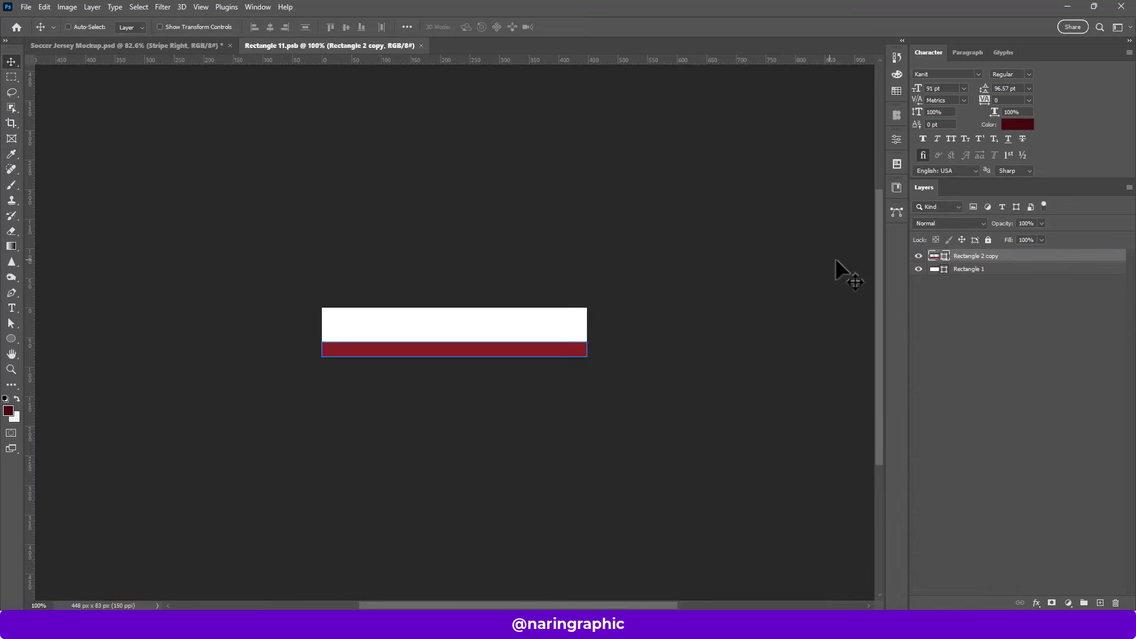
{"action": "double_click", "coordinate": [945, 256]}
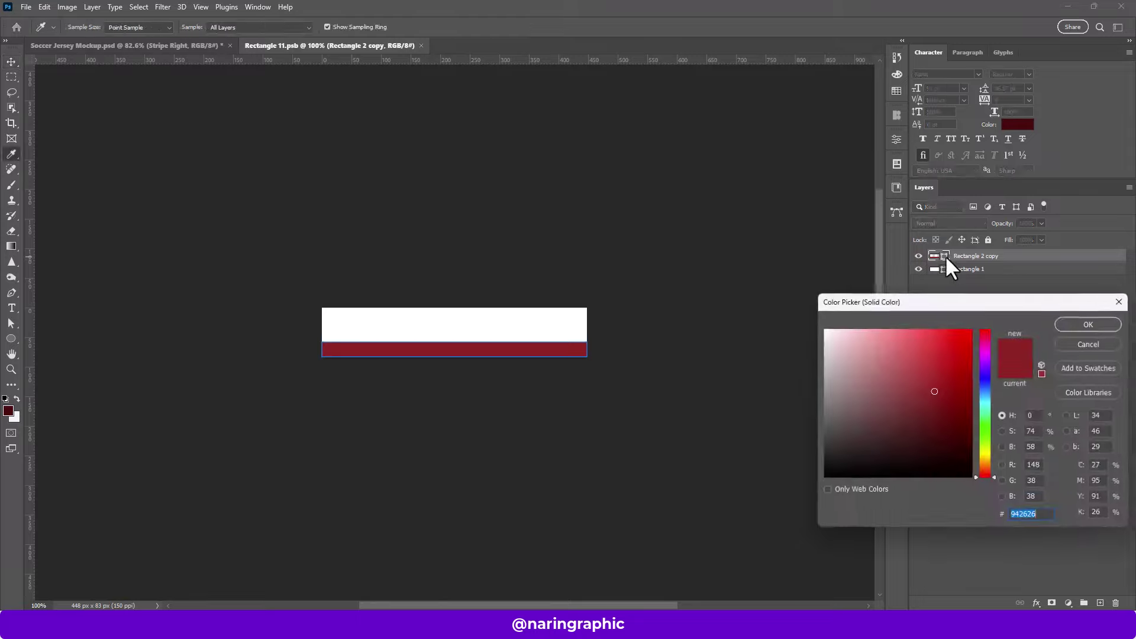
{"action": "right_click", "coordinate": [1020, 515]}
{"action": "left_click", "coordinate": [1004, 399]}
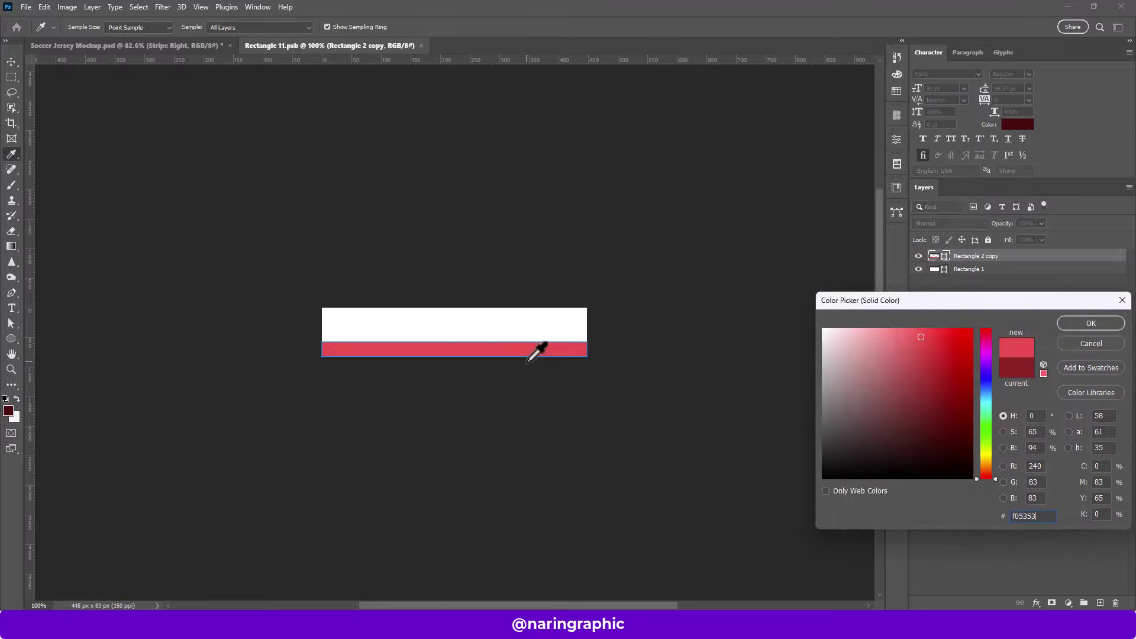
{"action": "left_click", "coordinate": [1096, 327]}
{"action": "left_click", "coordinate": [24, 7]}
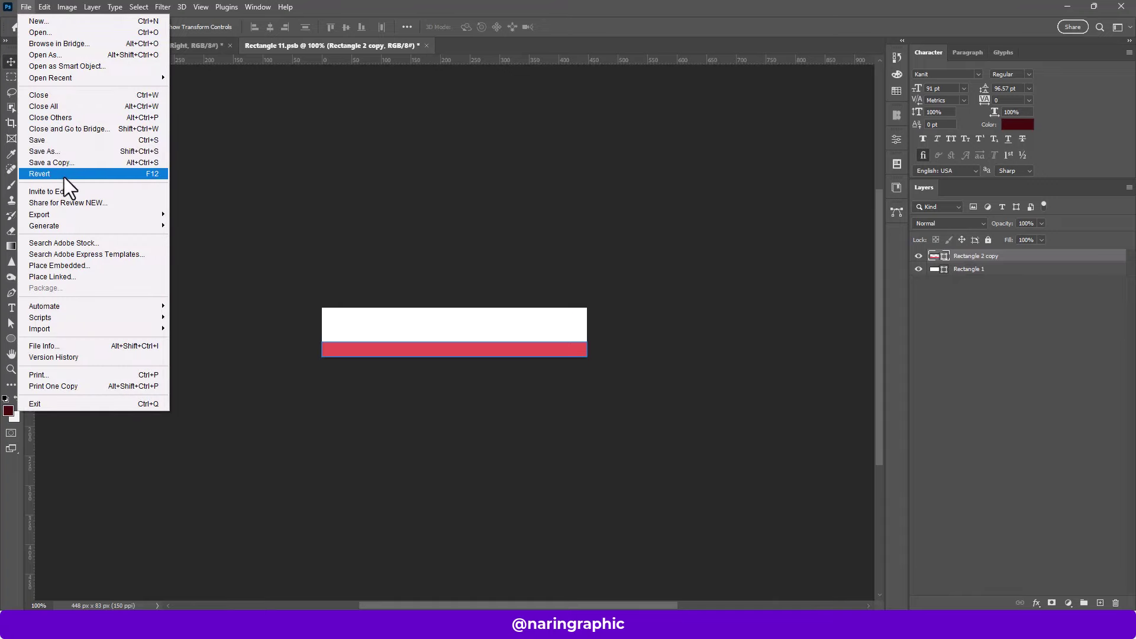
{"action": "left_click", "coordinate": [60, 141]}
- Close the stripe document and pan around the front jersey mockup
{"action": "left_click", "coordinate": [421, 45]}
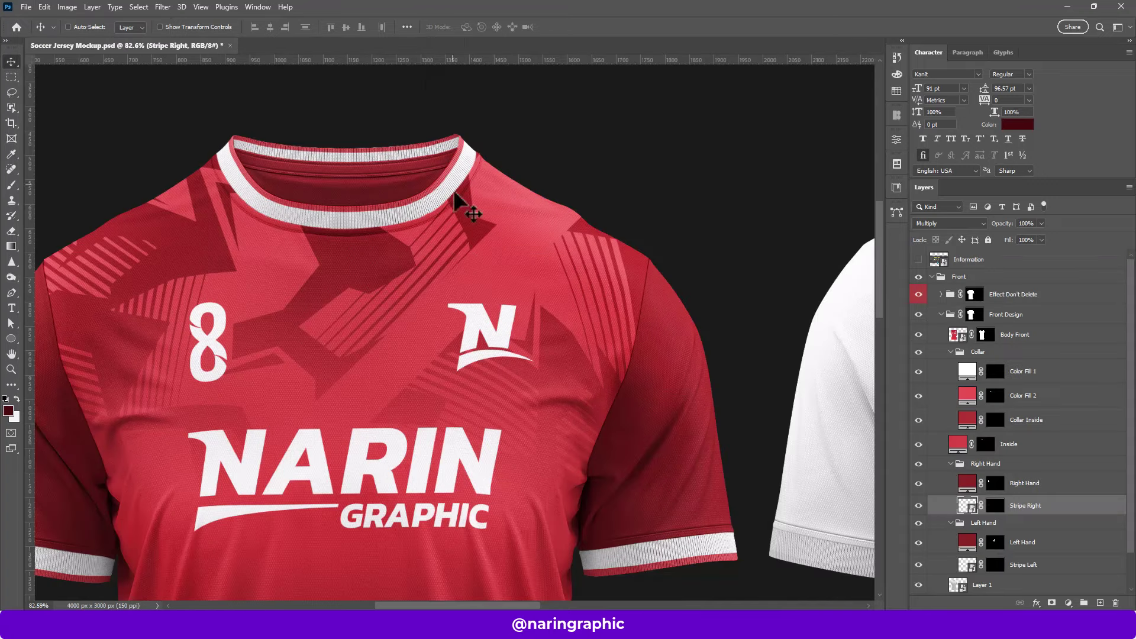
{"action": "scroll", "coordinate": [365, 355], "scroll_direction": "up", "scroll_amount": 3}
{"action": "scroll", "coordinate": [364, 355], "scroll_direction": "down", "scroll_amount": 3}
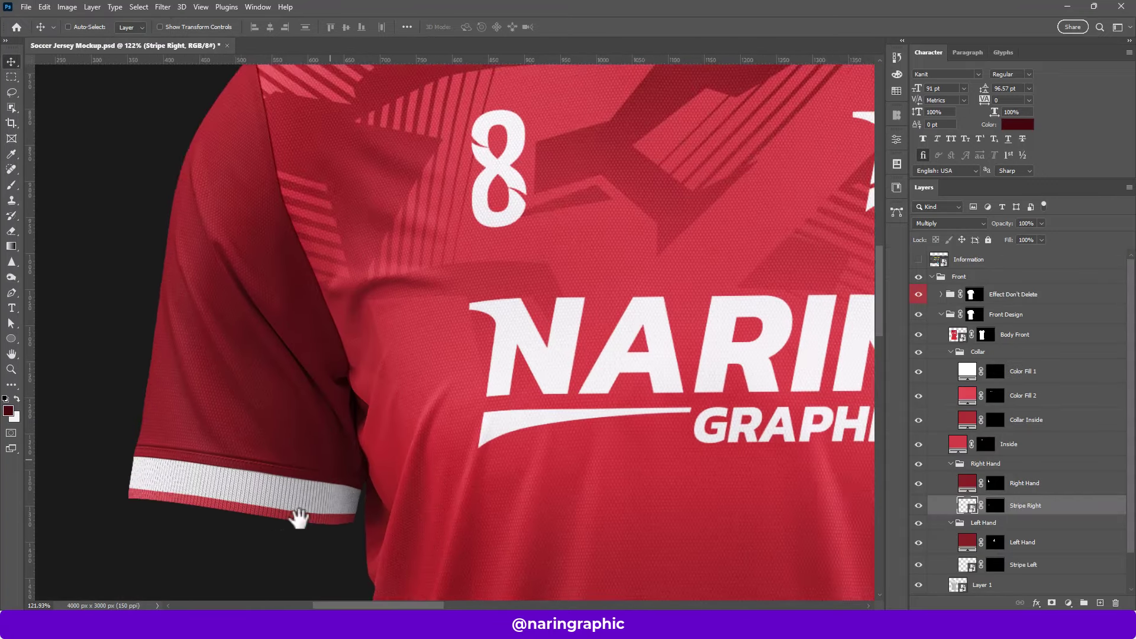
{"action": "left_click_drag", "start_coordinate": [495, 375], "coordinate": [294, 358]}
{"action": "scroll", "coordinate": [296, 363], "scroll_direction": "down", "scroll_amount": 2}
{"action": "scroll", "coordinate": [443, 380], "scroll_direction": "right", "scroll_amount": 3}
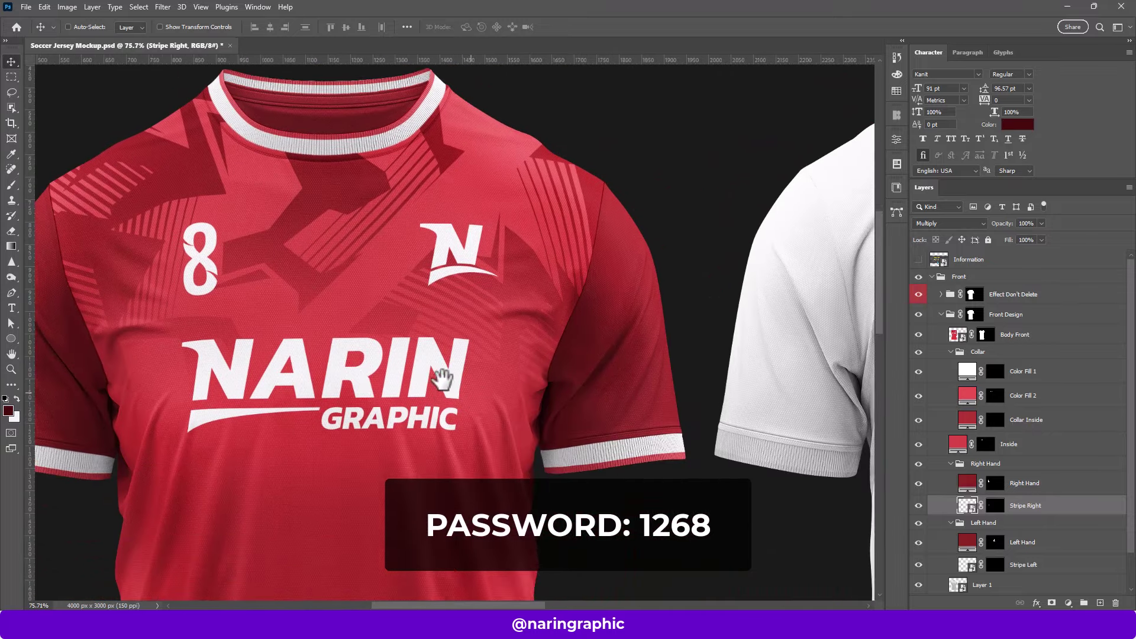
{"action": "scroll", "coordinate": [414, 389], "scroll_direction": "right", "scroll_amount": 3}
{"action": "scroll", "coordinate": [407, 386], "scroll_direction": "down", "scroll_amount": 1}
{"action": "scroll", "coordinate": [389, 398], "scroll_direction": "right", "scroll_amount": 2}
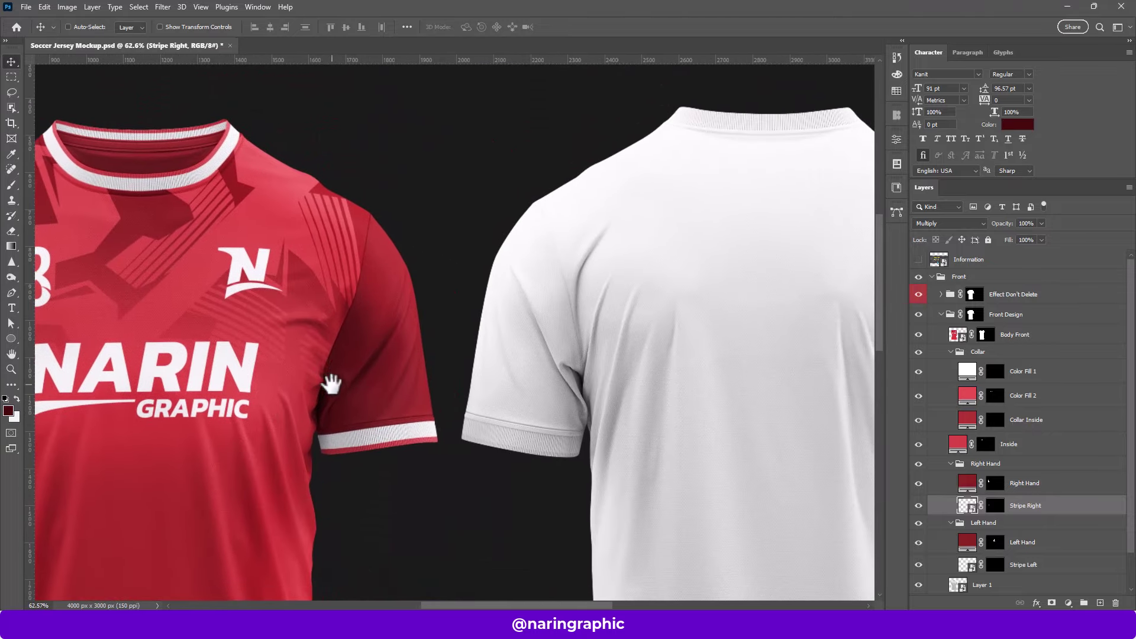
{"action": "scroll", "coordinate": [418, 343], "scroll_direction": "down", "scroll_amount": 5}
{"action": "scroll", "coordinate": [426, 355], "scroll_direction": "up", "scroll_amount": 2}
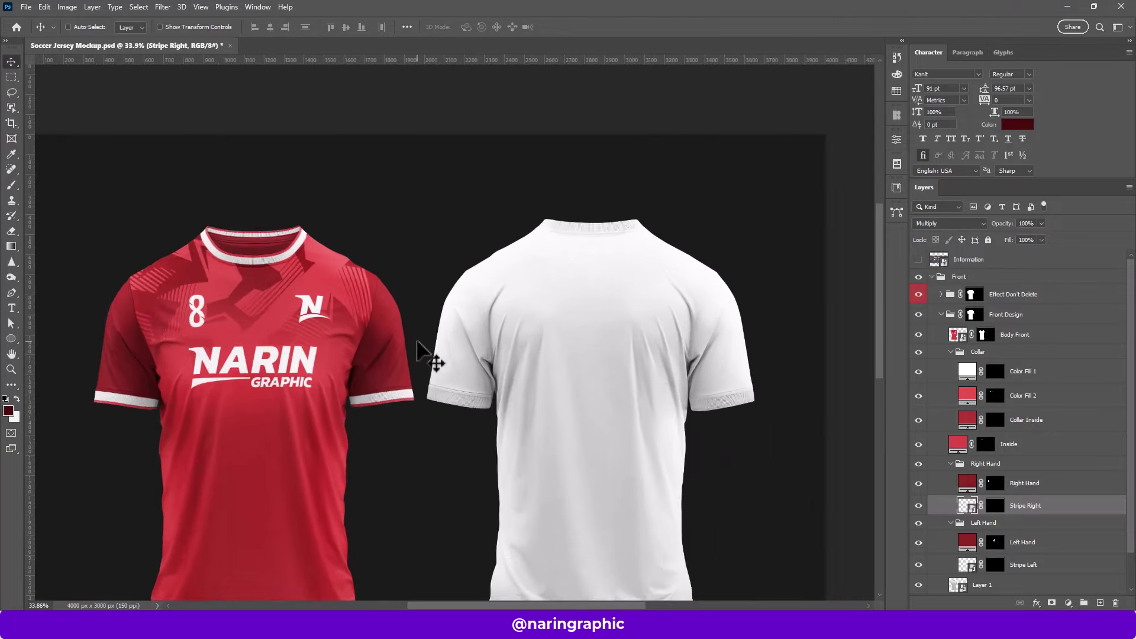
{"action": "scroll", "coordinate": [490, 335], "scroll_direction": "up", "scroll_amount": 2}
{"action": "scroll", "coordinate": [508, 254], "scroll_direction": "right", "scroll_amount": 2}
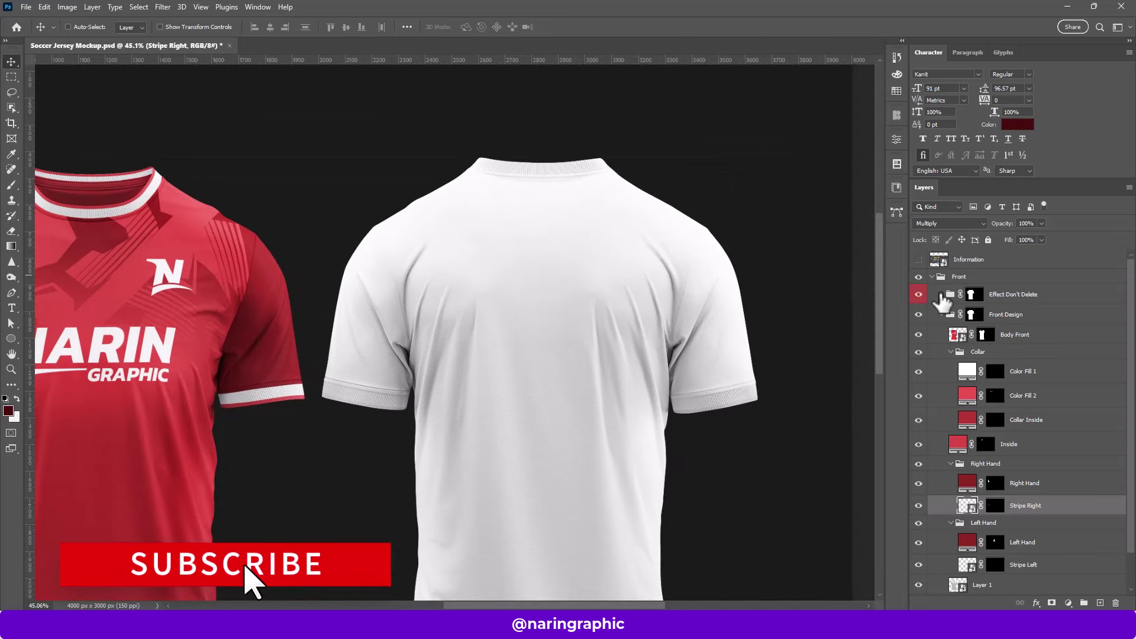
- Collapse Front, expand Back and Back Design, and open the Back Design smart object
{"action": "left_click", "coordinate": [932, 276]}
{"action": "left_click", "coordinate": [932, 291]}
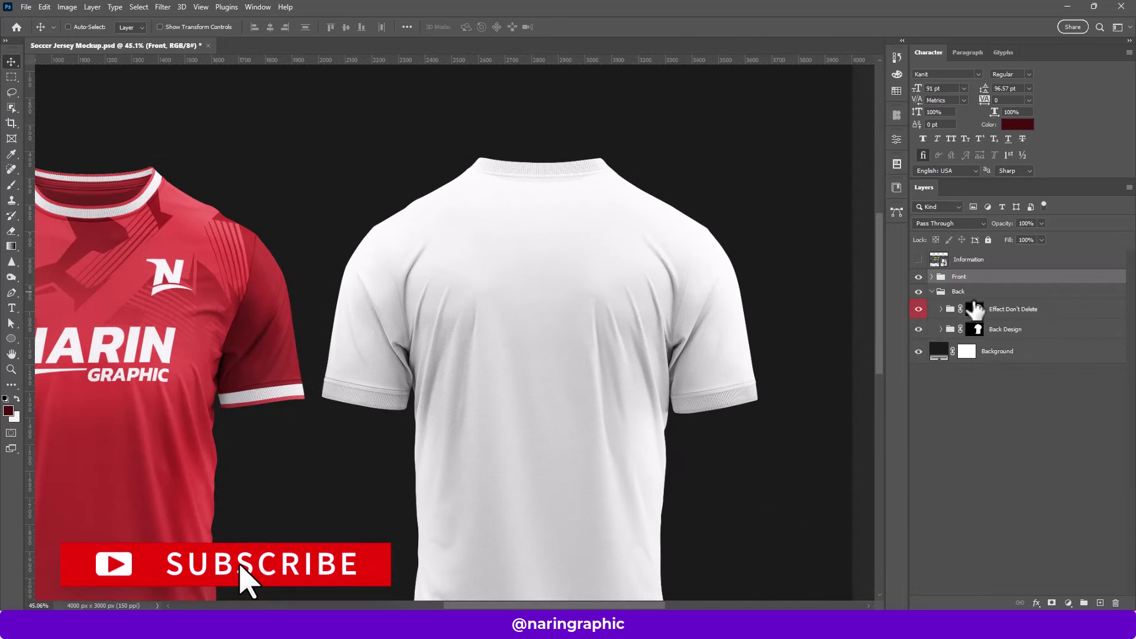
{"action": "left_click", "coordinate": [976, 309]}
{"action": "left_click", "coordinate": [941, 329]}
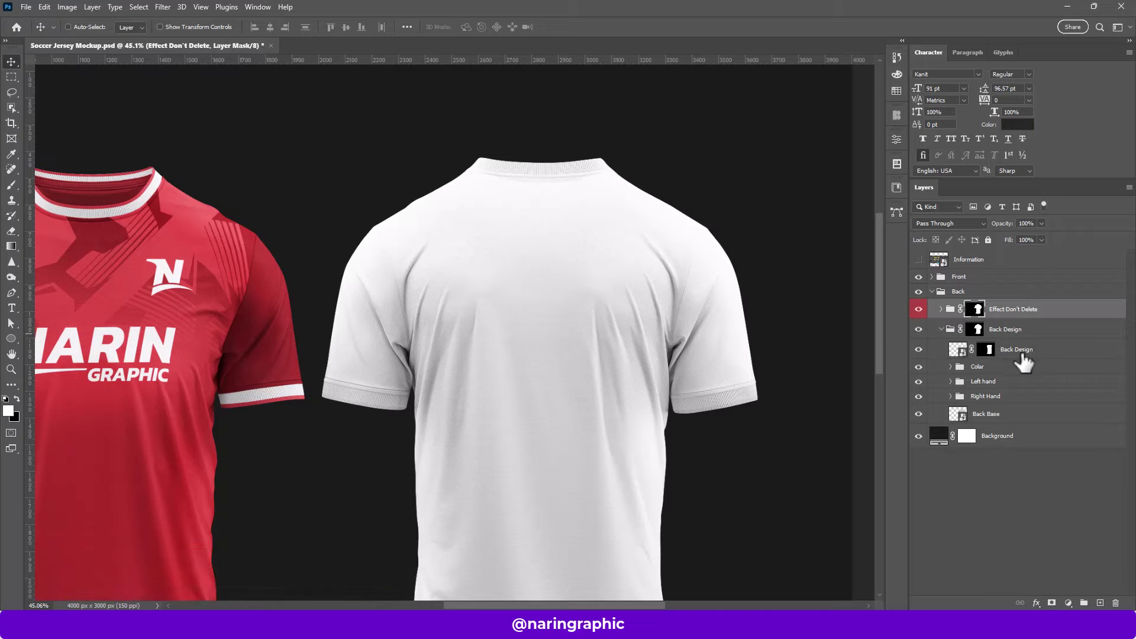
{"action": "left_click", "coordinate": [959, 352]}
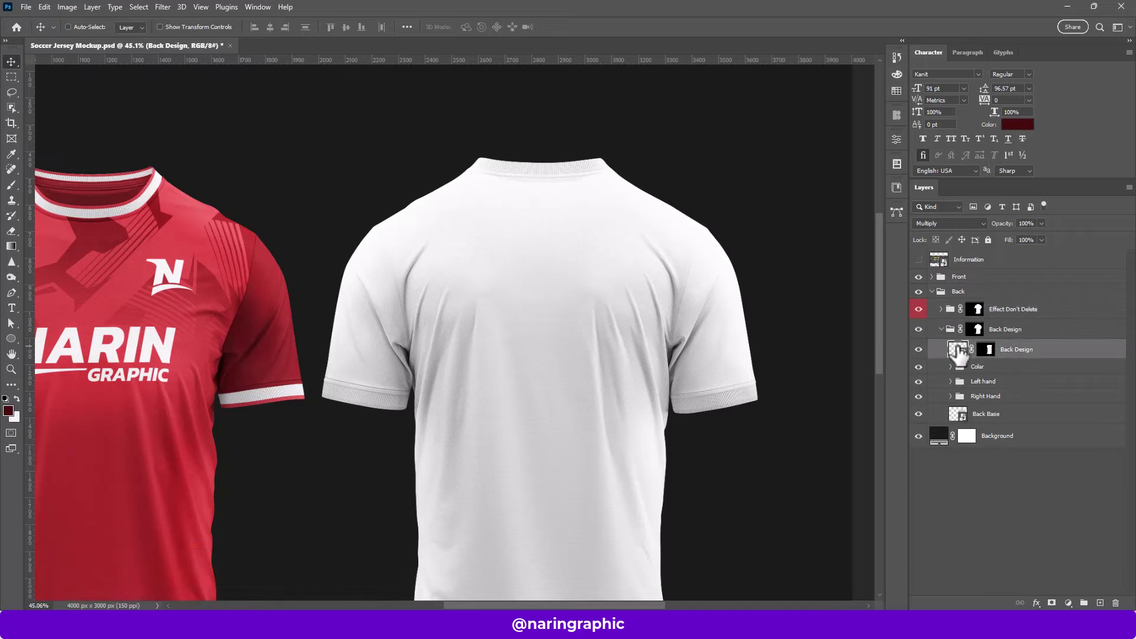
{"action": "double_click", "coordinate": [959, 350]}
- Show the Artwork group, number 8 and Shape 1 PLAYER NAME layers, then save the design
{"action": "left_click", "coordinate": [919, 329]}
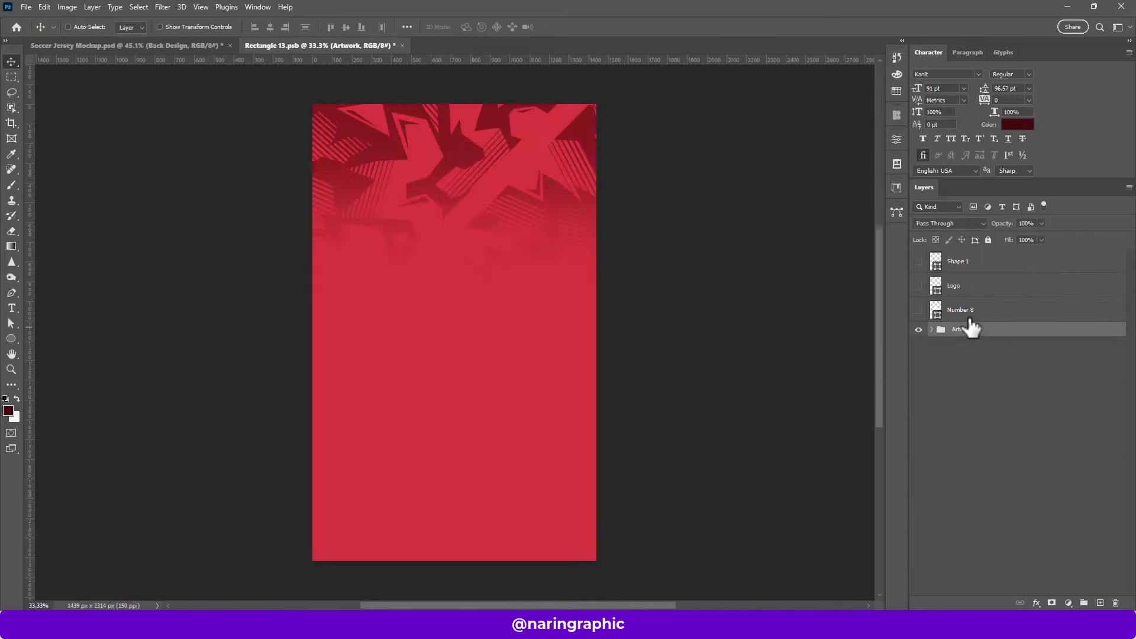
{"action": "left_click", "coordinate": [950, 314]}
{"action": "left_click", "coordinate": [917, 310]}
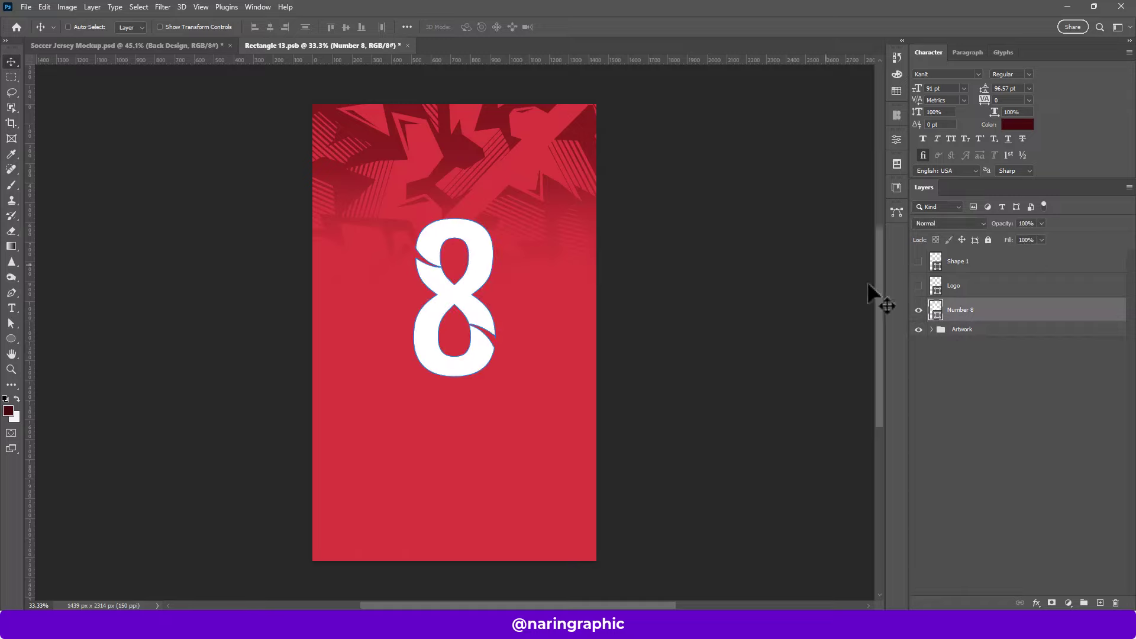
{"action": "left_click", "coordinate": [959, 287]}
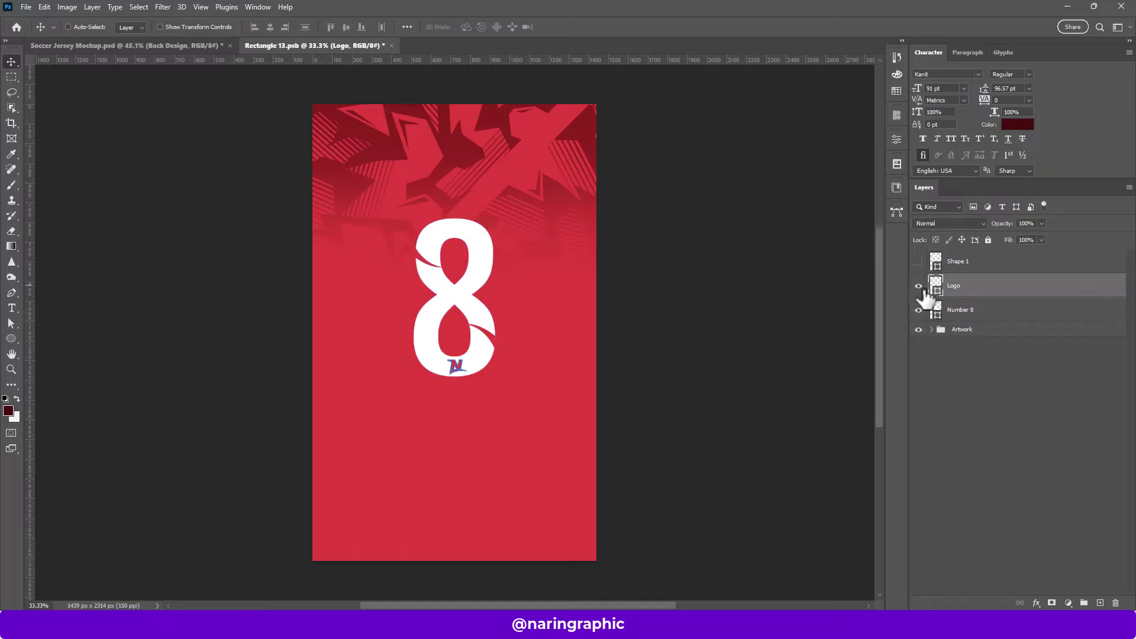
{"action": "left_click", "coordinate": [959, 261]}
{"action": "scroll", "coordinate": [485, 360], "scroll_direction": "up", "scroll_amount": 3}
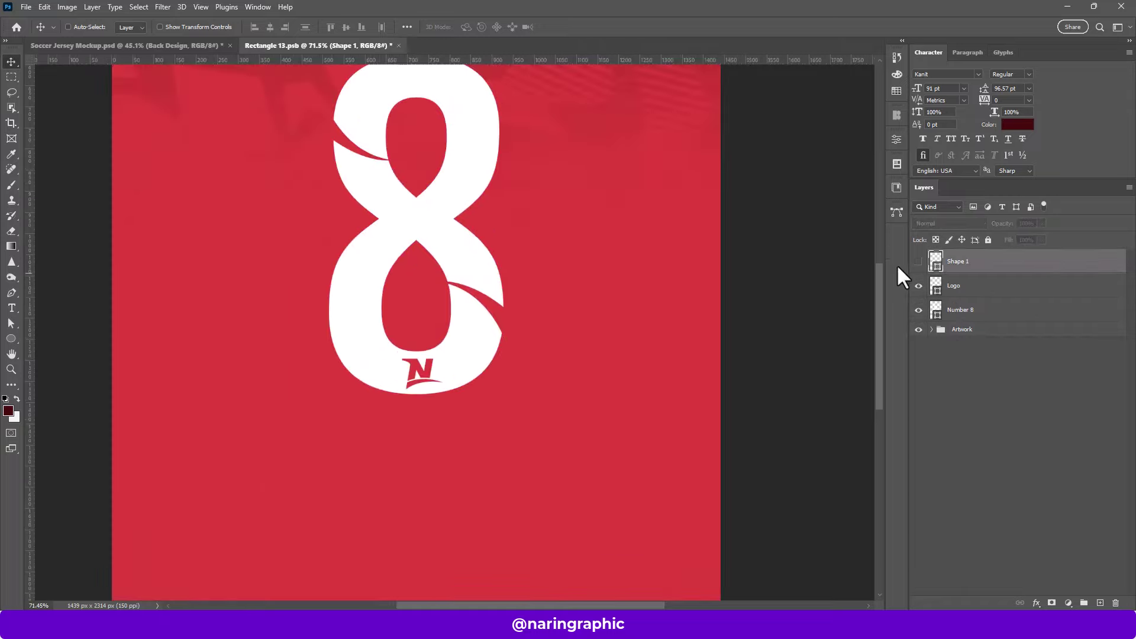
{"action": "left_click", "coordinate": [919, 261]}
{"action": "scroll", "coordinate": [622, 441], "scroll_direction": "down", "scroll_amount": 3}
{"action": "scroll", "coordinate": [507, 185], "scroll_direction": "up", "scroll_amount": 2}
{"action": "scroll", "coordinate": [497, 267], "scroll_direction": "up", "scroll_amount": 2}
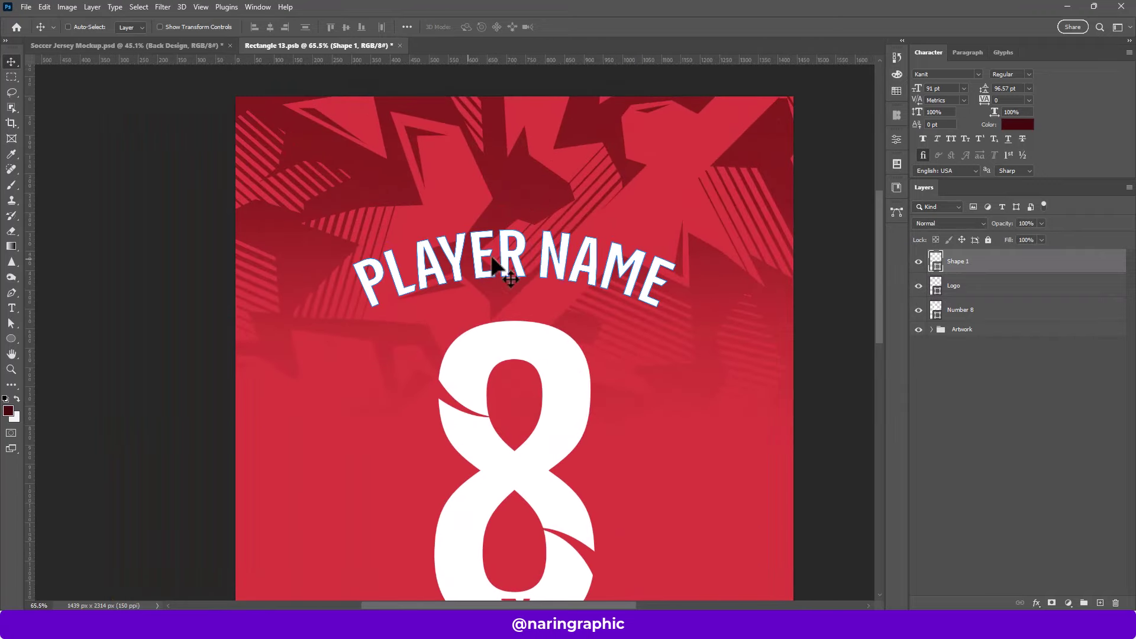
{"action": "left_click", "coordinate": [24, 7]}
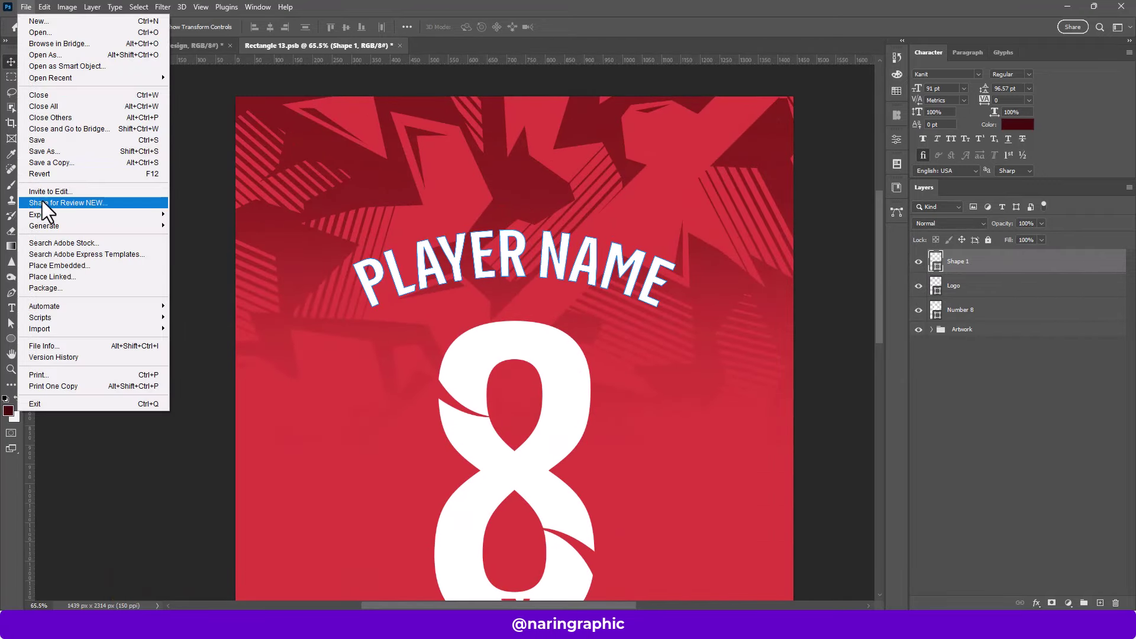
{"action": "left_click", "coordinate": [48, 140]}
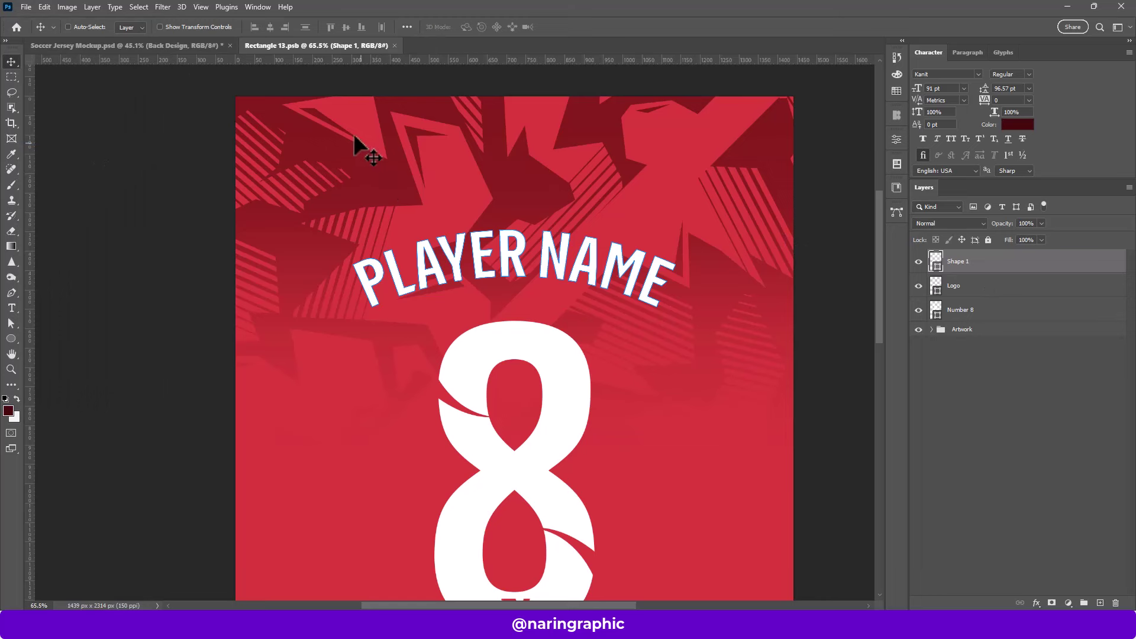
- Return to the mockup and set the collar's Color Fill 3 to white
{"action": "left_click", "coordinate": [395, 45]}
{"action": "scroll", "coordinate": [532, 207], "scroll_direction": "down", "scroll_amount": 2}
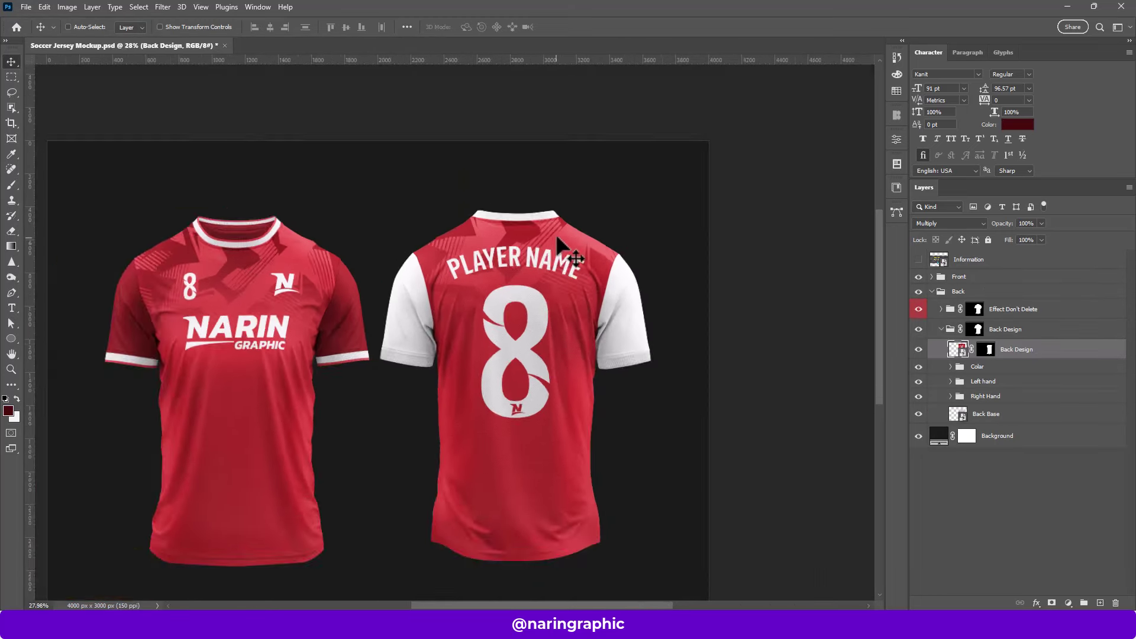
{"action": "scroll", "coordinate": [556, 229], "scroll_direction": "up", "scroll_amount": 3}
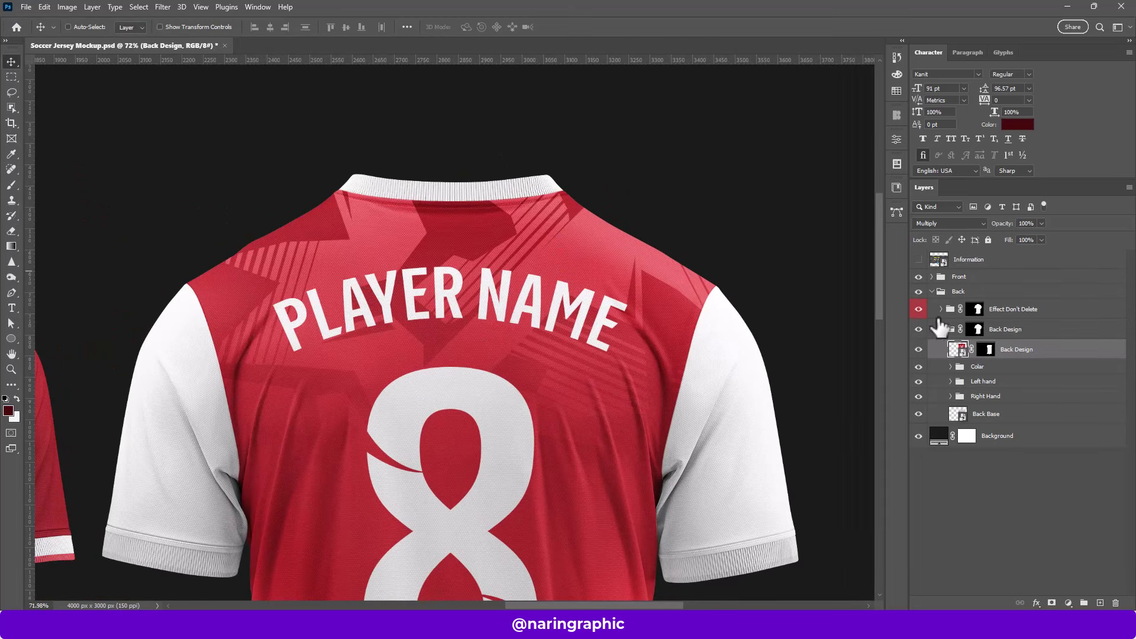
{"action": "left_click", "coordinate": [951, 366]}
{"action": "left_click", "coordinate": [969, 389]}
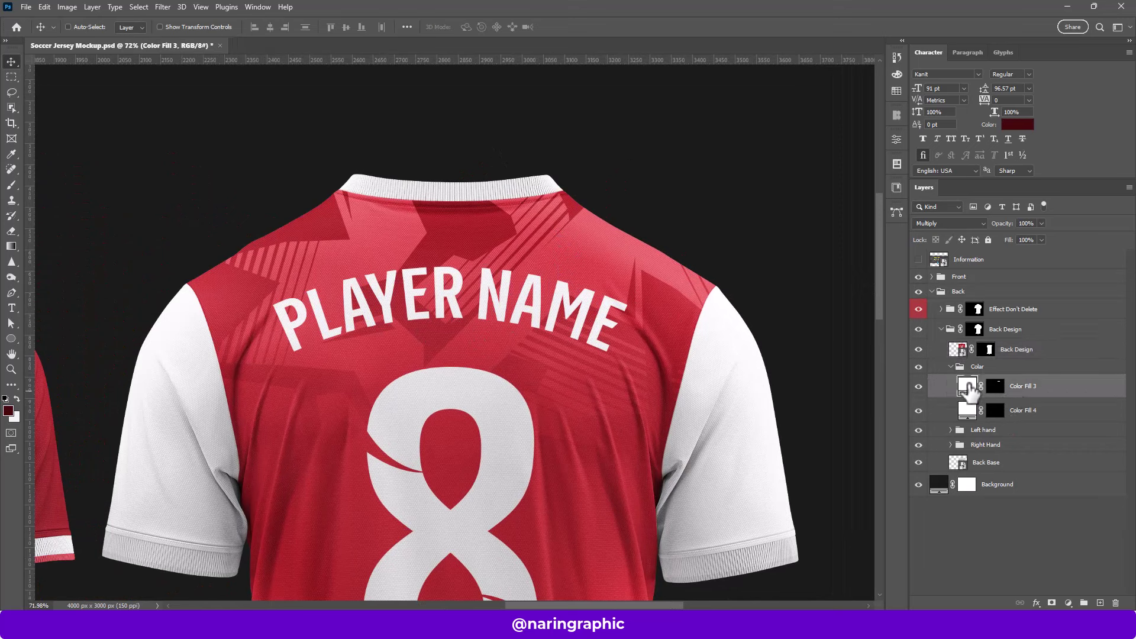
{"action": "double_click", "coordinate": [967, 385]}
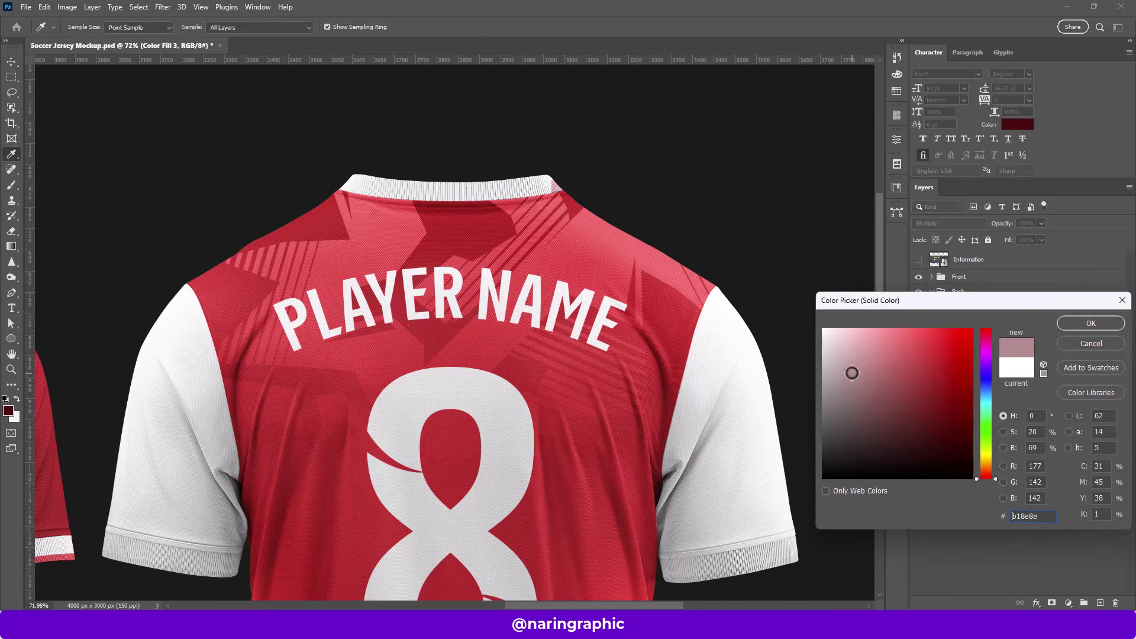
{"action": "left_click", "coordinate": [1092, 323]}
- Toggle Color Fill 4's visibility and preview colours on Color Fill 3, keeping it white
{"action": "left_click", "coordinate": [1027, 411]}
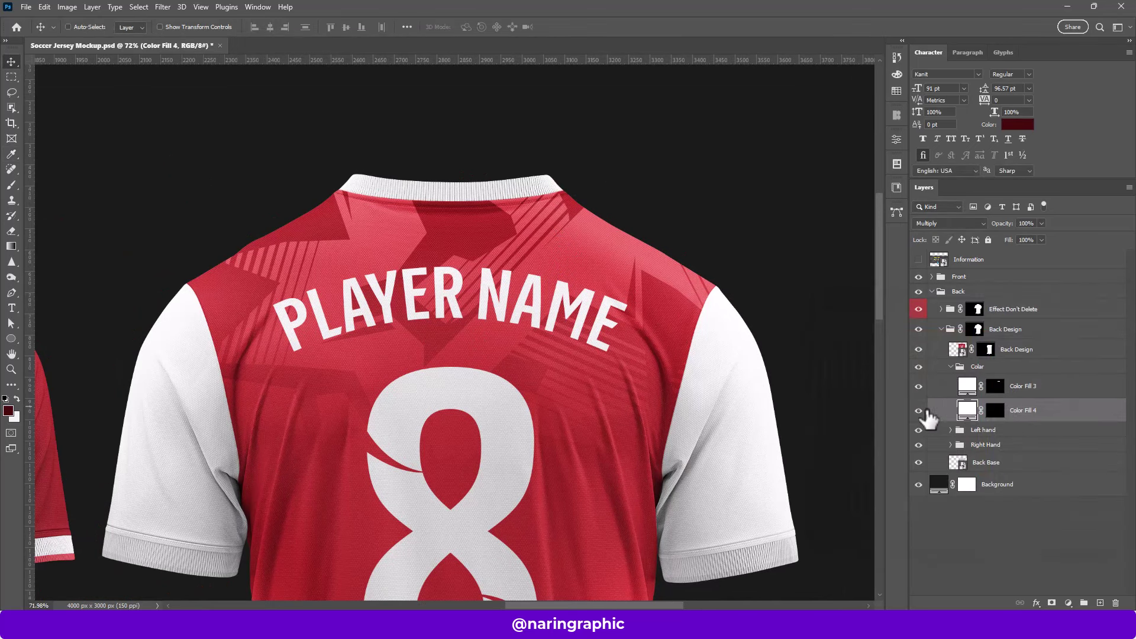
{"action": "left_click", "coordinate": [918, 410]}
{"action": "left_click", "coordinate": [969, 390]}
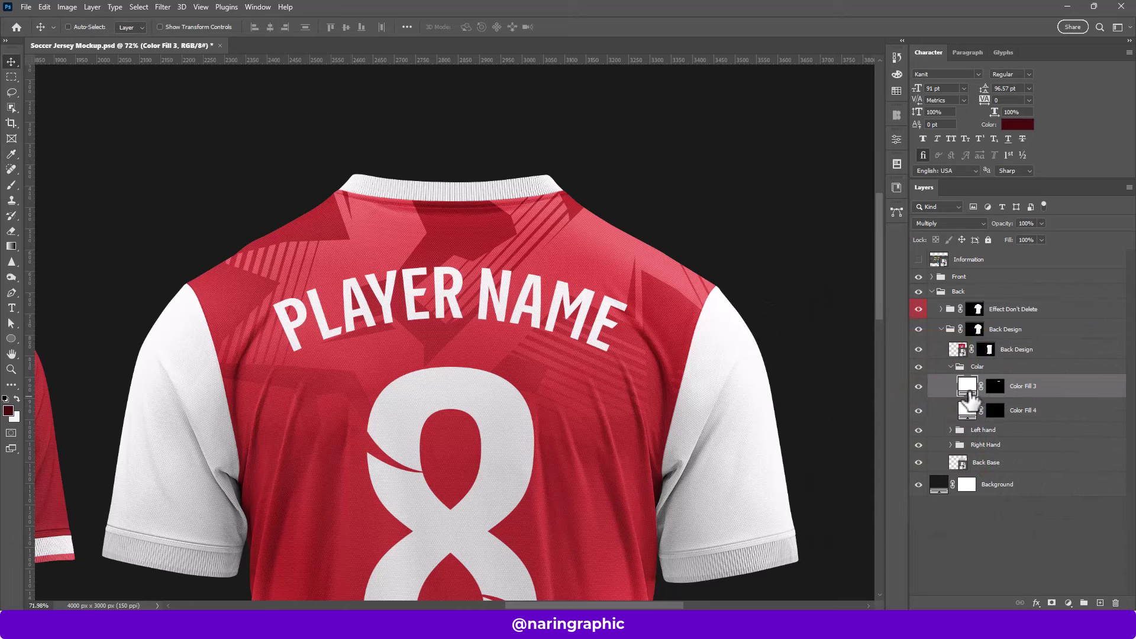
{"action": "double_click", "coordinate": [964, 389]}
{"action": "type", "text": "c41212"}
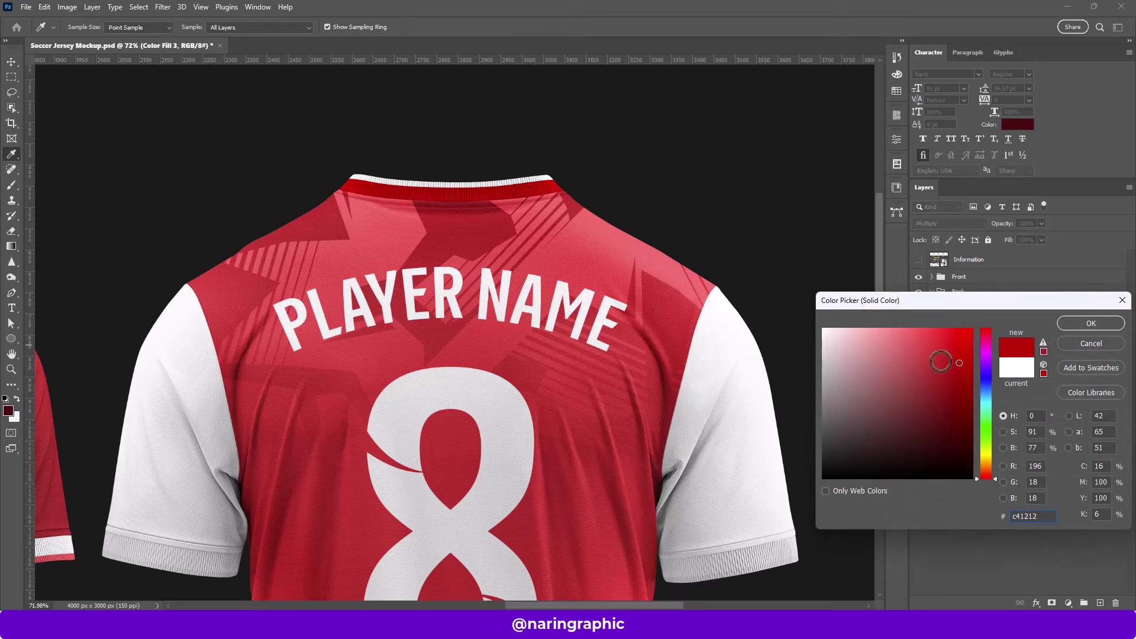
{"action": "left_click_drag", "start_coordinate": [942, 362], "coordinate": [824, 328]}
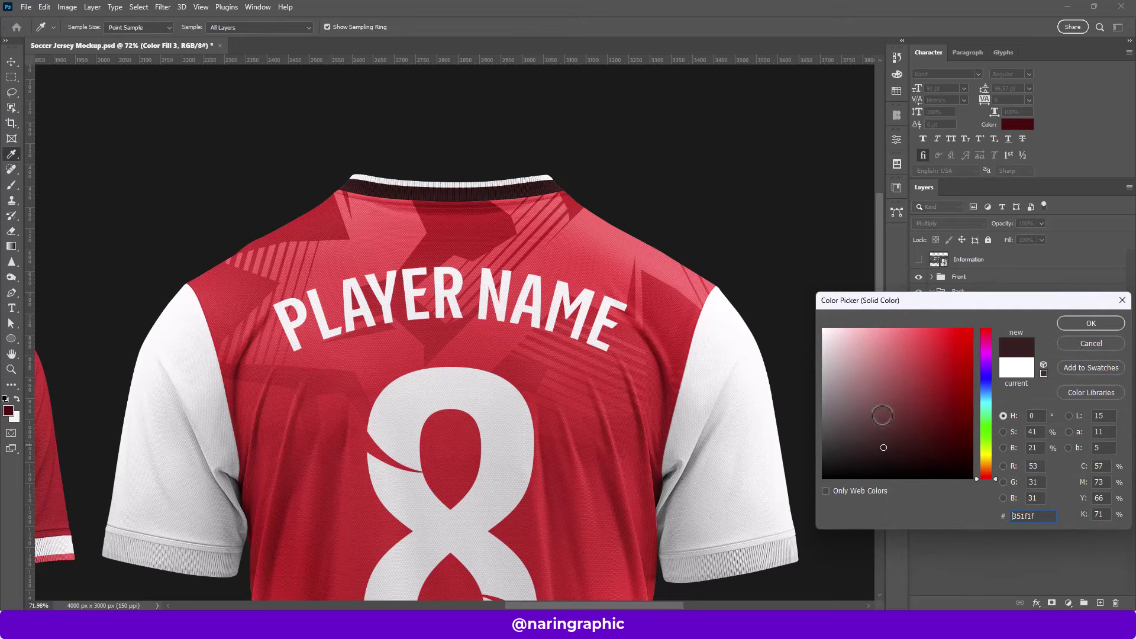
{"action": "left_click", "coordinate": [1091, 324]}
- Paste hex f05353 as Color Fill 4's colour for a red collar band
{"action": "left_click", "coordinate": [1039, 411]}
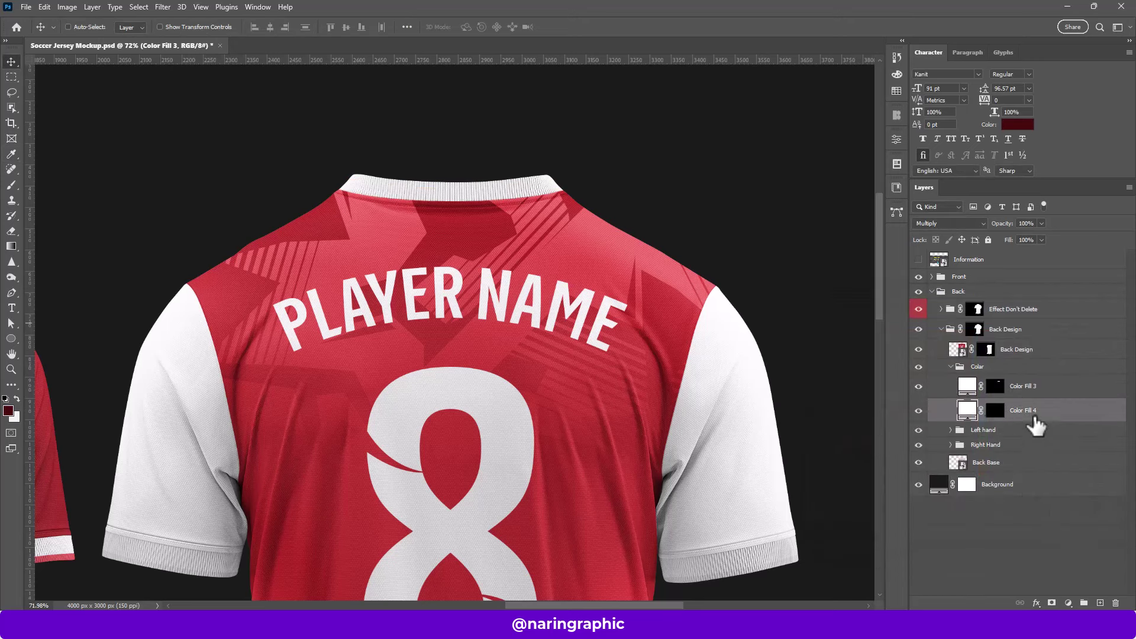
{"action": "double_click", "coordinate": [968, 411]}
{"action": "right_click", "coordinate": [1021, 514]}
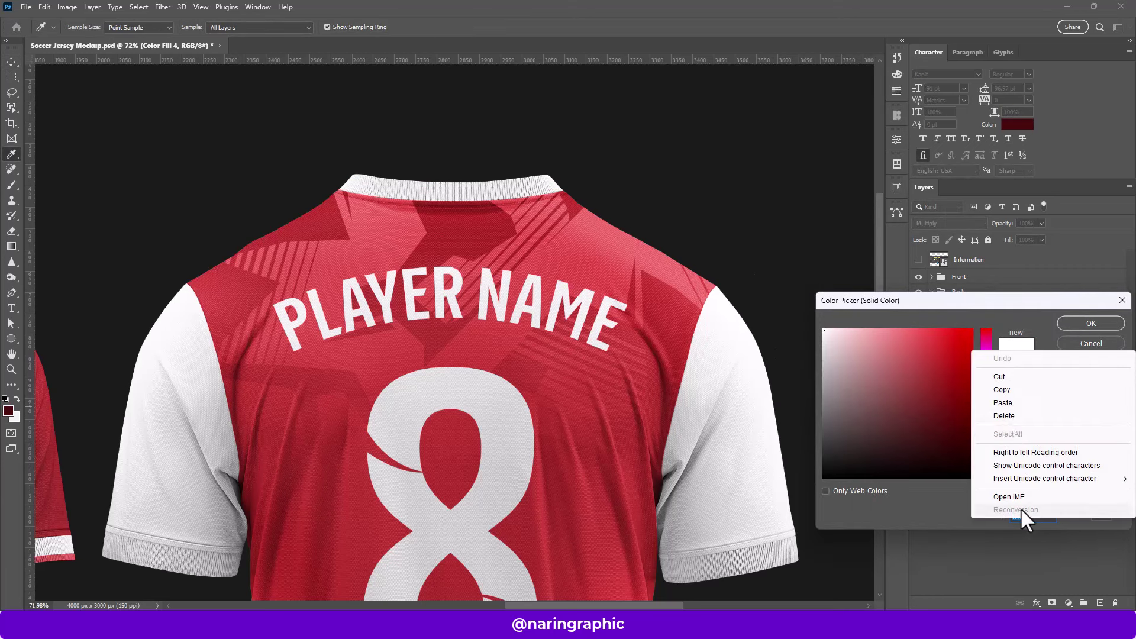
{"action": "left_click", "coordinate": [1004, 403]}
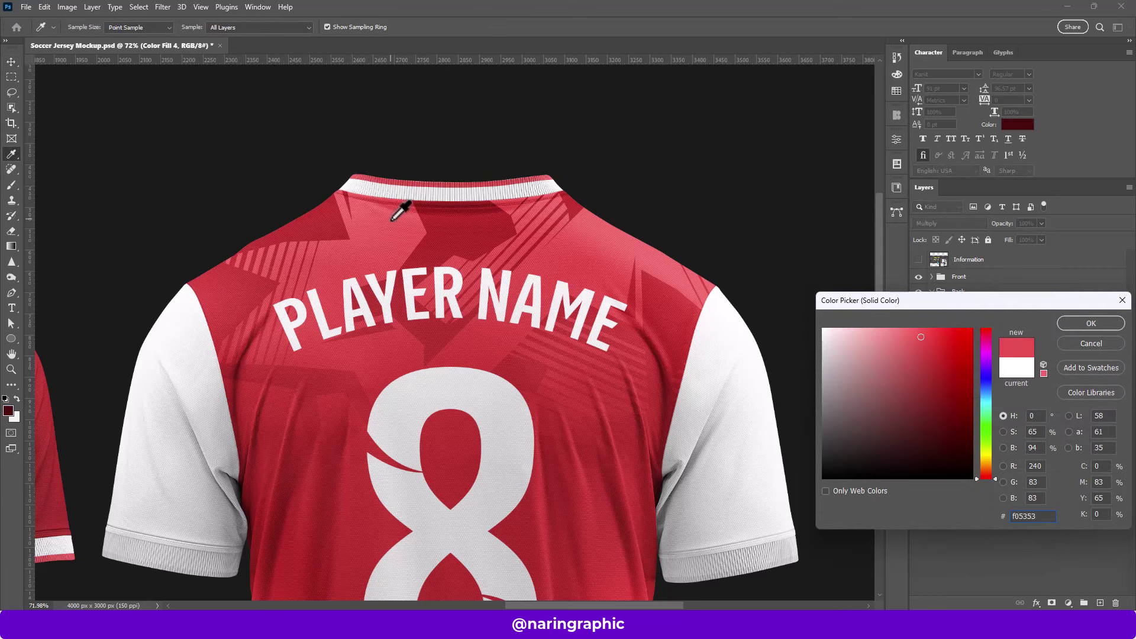
{"action": "left_click", "coordinate": [1097, 322]}
{"action": "scroll", "coordinate": [540, 234], "scroll_direction": "down", "scroll_amount": 5}
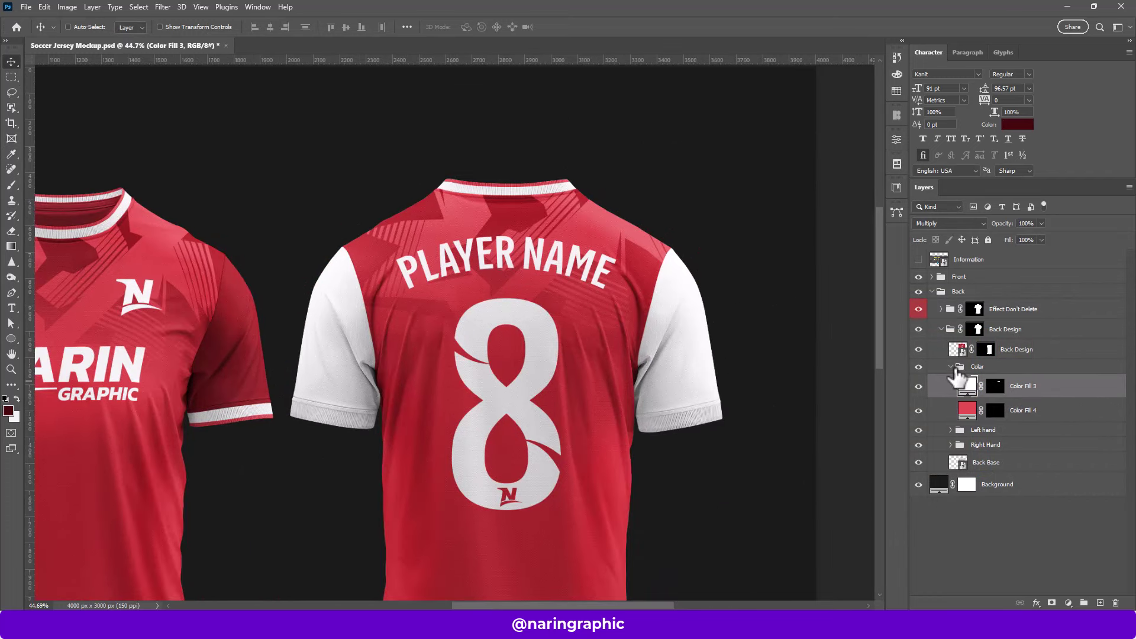
- Copy the dark red hex 942626 from the front Right Hand sleeve fill
{"action": "left_click", "coordinate": [951, 367]}
{"action": "left_click", "coordinate": [983, 382]}
{"action": "left_click", "coordinate": [1000, 404]}
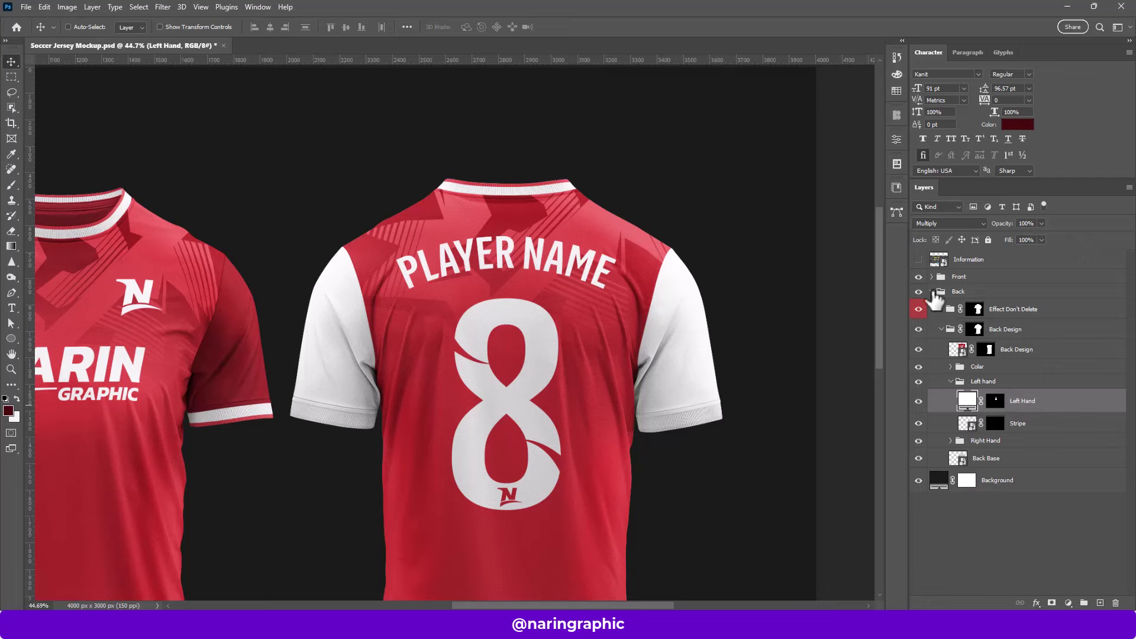
{"action": "left_click", "coordinate": [932, 292]}
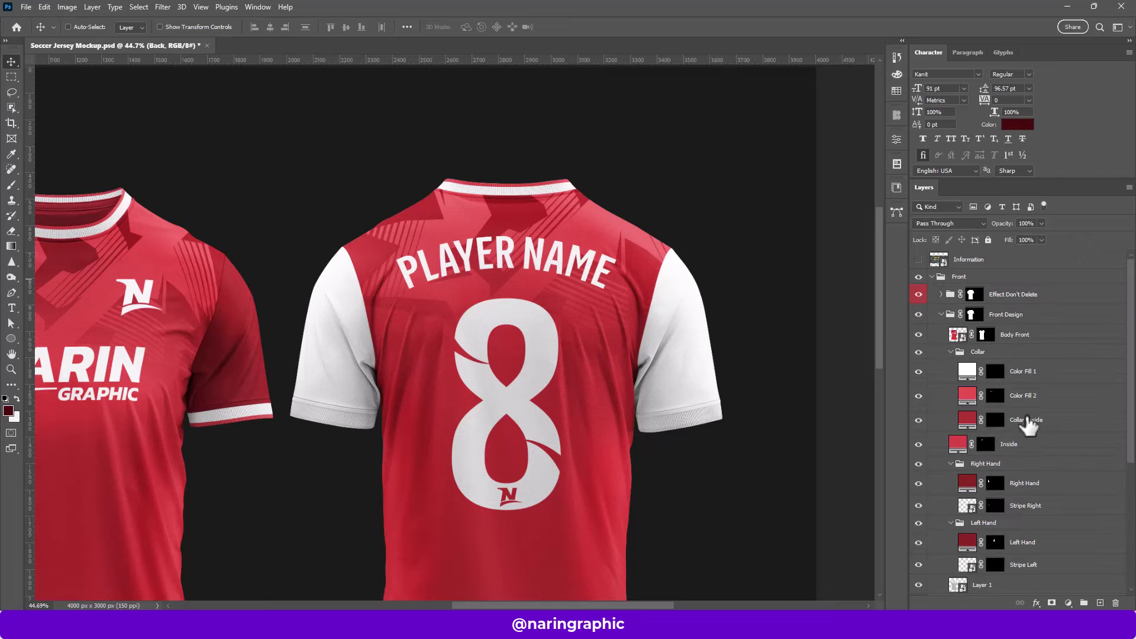
{"action": "left_click", "coordinate": [1034, 428]}
{"action": "left_click", "coordinate": [993, 484]}
{"action": "double_click", "coordinate": [967, 483]}
{"action": "key", "text": "ctrl+c"}
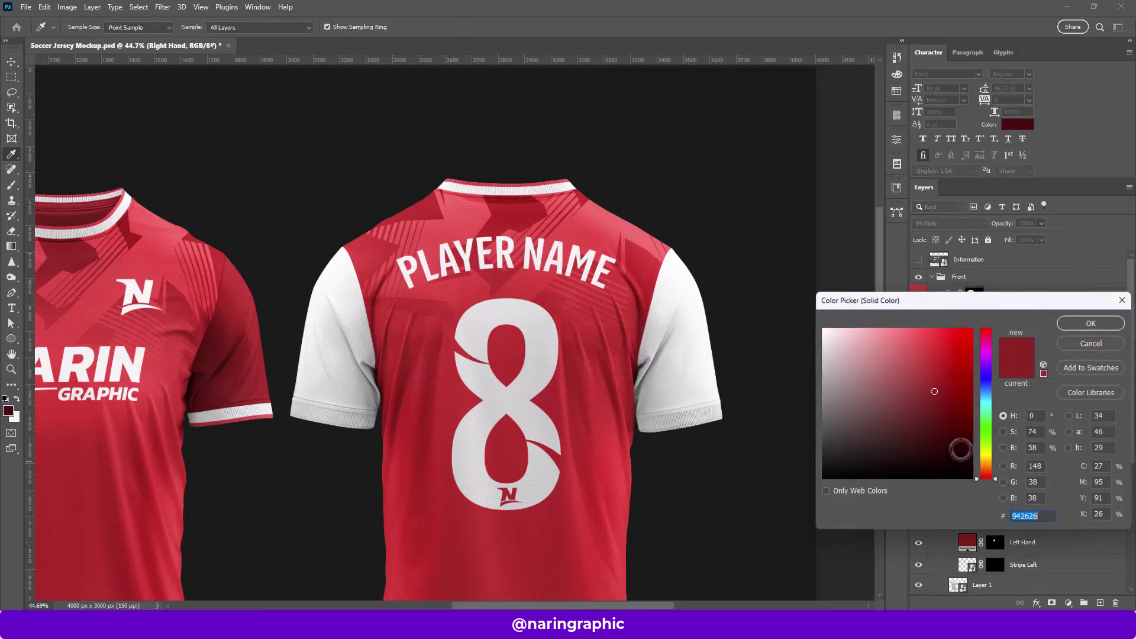
{"action": "right_click", "coordinate": [1023, 516]}
{"action": "left_click", "coordinate": [1007, 391]}
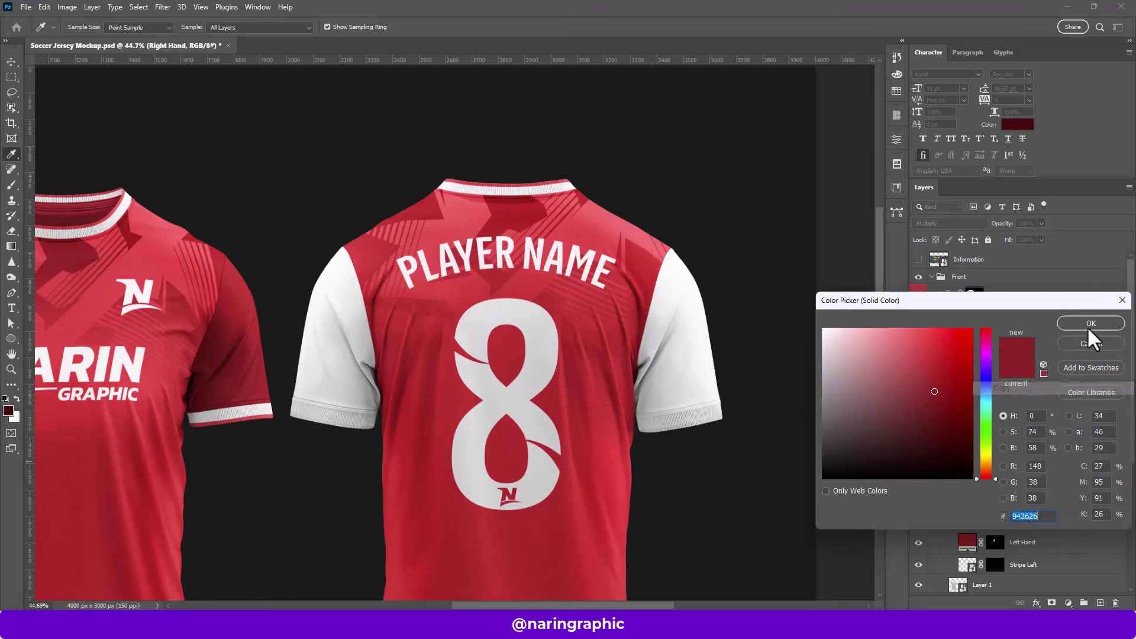
{"action": "left_click", "coordinate": [1089, 324]}
- Paste dark red 942626 into the back Left Hand sleeve fill
{"action": "scroll", "coordinate": [1027, 435], "scroll_direction": "down", "scroll_amount": 2}
{"action": "scroll", "coordinate": [1011, 507], "scroll_direction": "down", "scroll_amount": 2}
{"action": "scroll", "coordinate": [1019, 474], "scroll_direction": "down", "scroll_amount": 2}
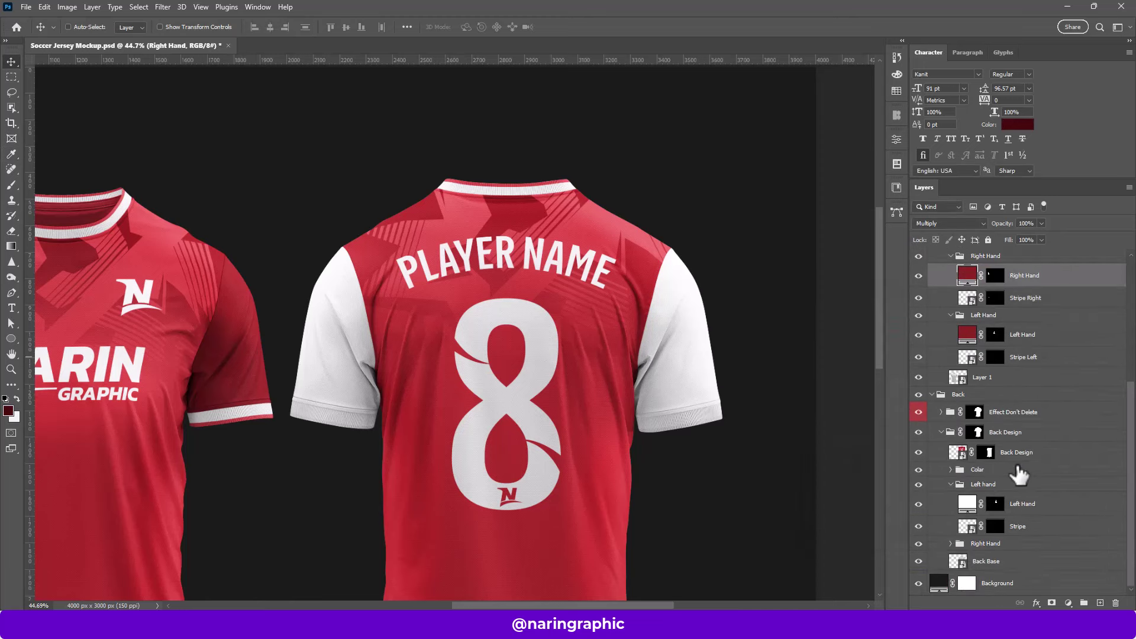
{"action": "left_click", "coordinate": [990, 505]}
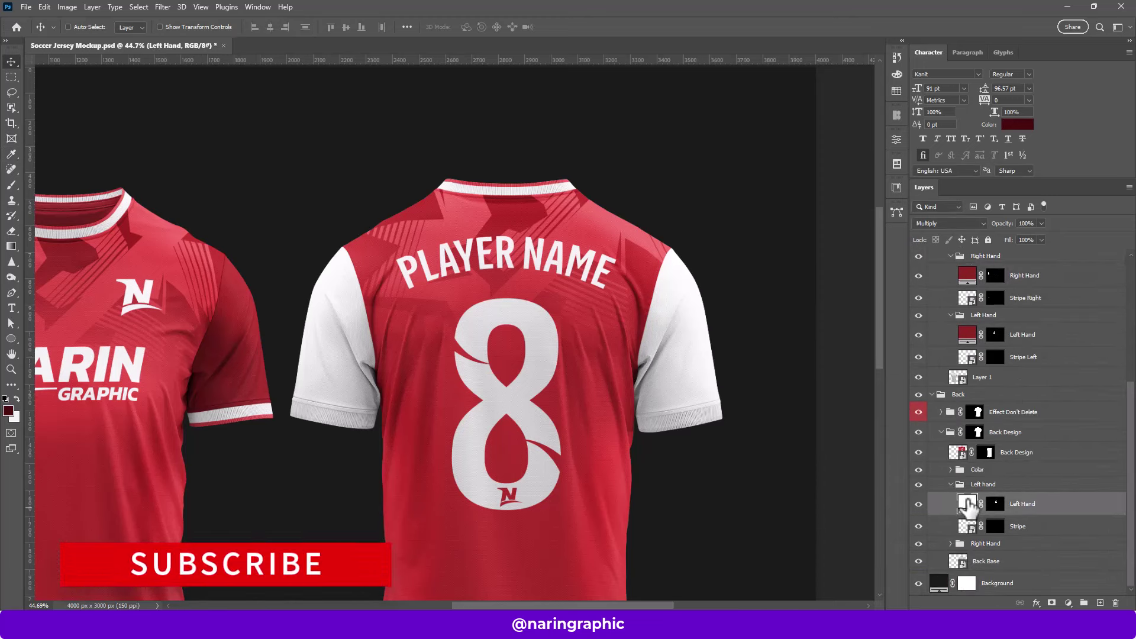
{"action": "double_click", "coordinate": [967, 504]}
{"action": "right_click", "coordinate": [1029, 517]}
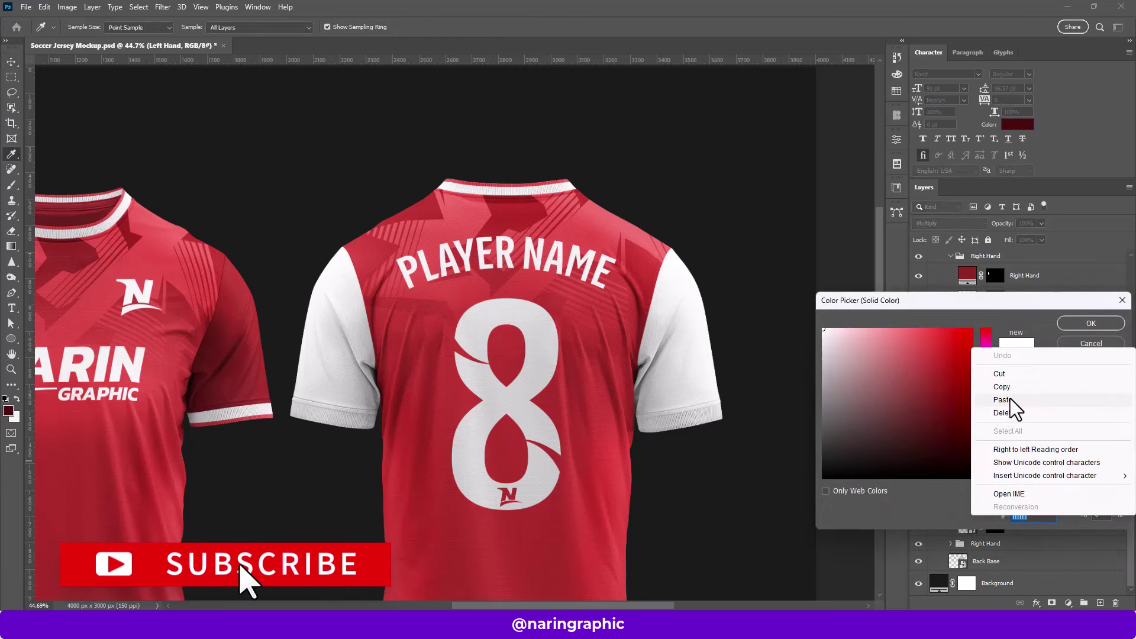
{"action": "left_click", "coordinate": [1008, 400]}
{"action": "left_click", "coordinate": [1090, 323]}
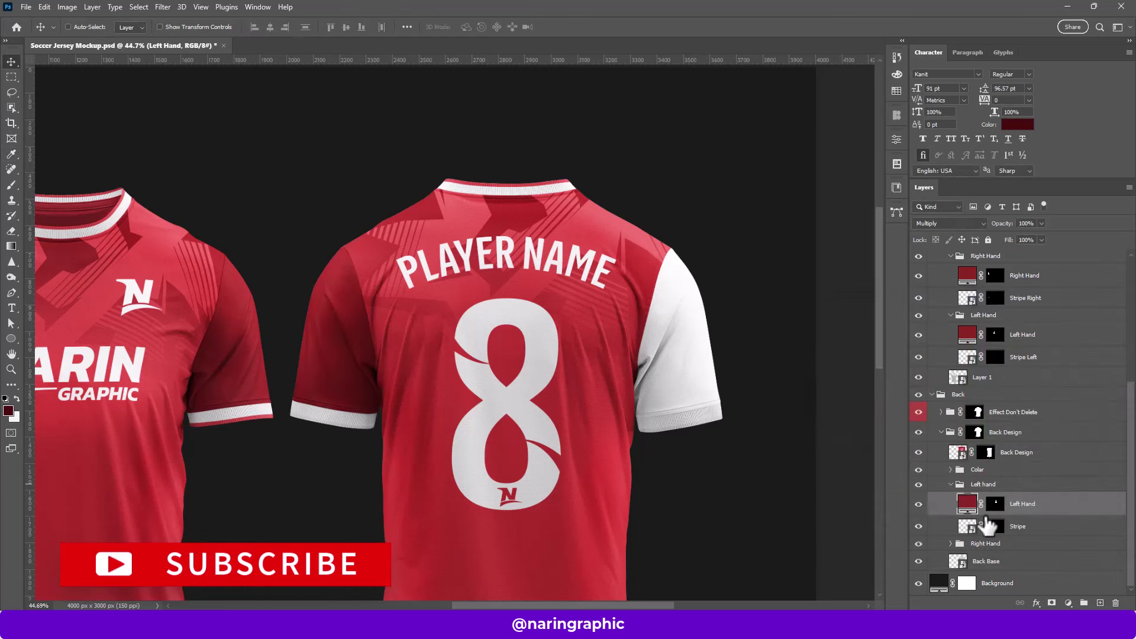
- Paste dark red 942626 into the back Right Hand sleeve fill
{"action": "scroll", "coordinate": [1013, 550], "scroll_direction": "down", "scroll_amount": 2}
{"action": "left_click", "coordinate": [966, 539]}
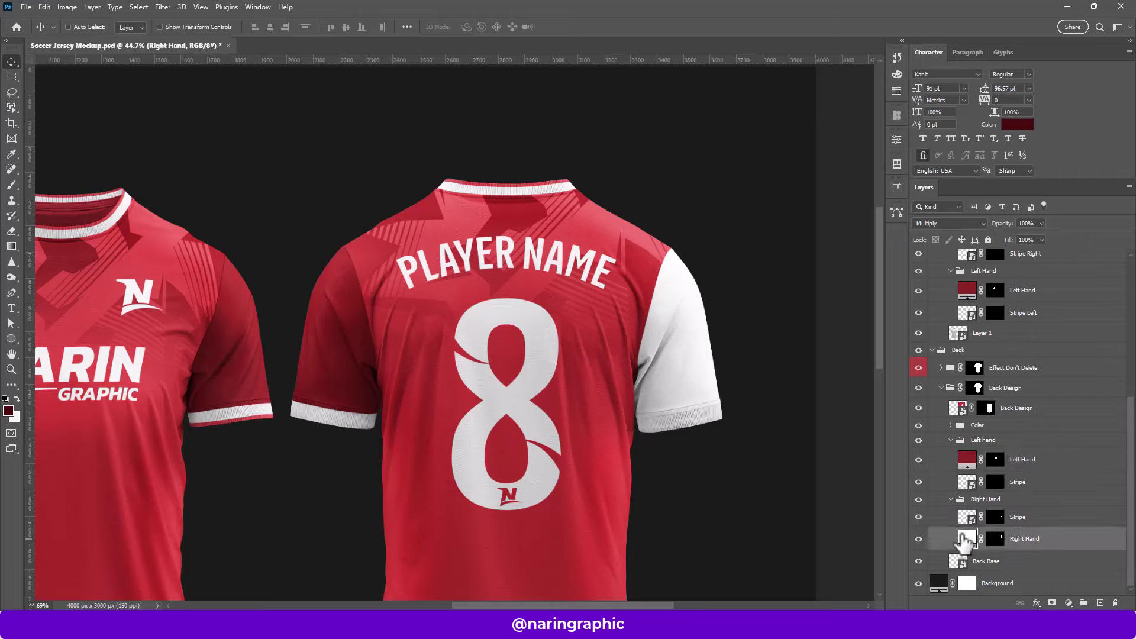
{"action": "double_click", "coordinate": [969, 539]}
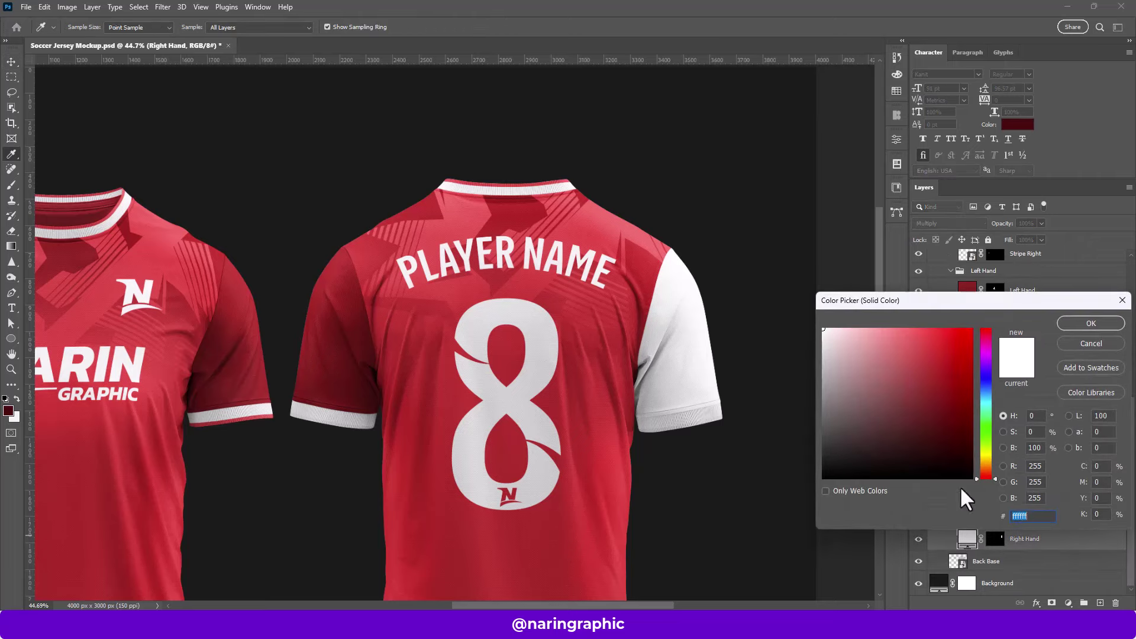
{"action": "right_click", "coordinate": [1027, 518]}
{"action": "left_click", "coordinate": [1013, 400]}
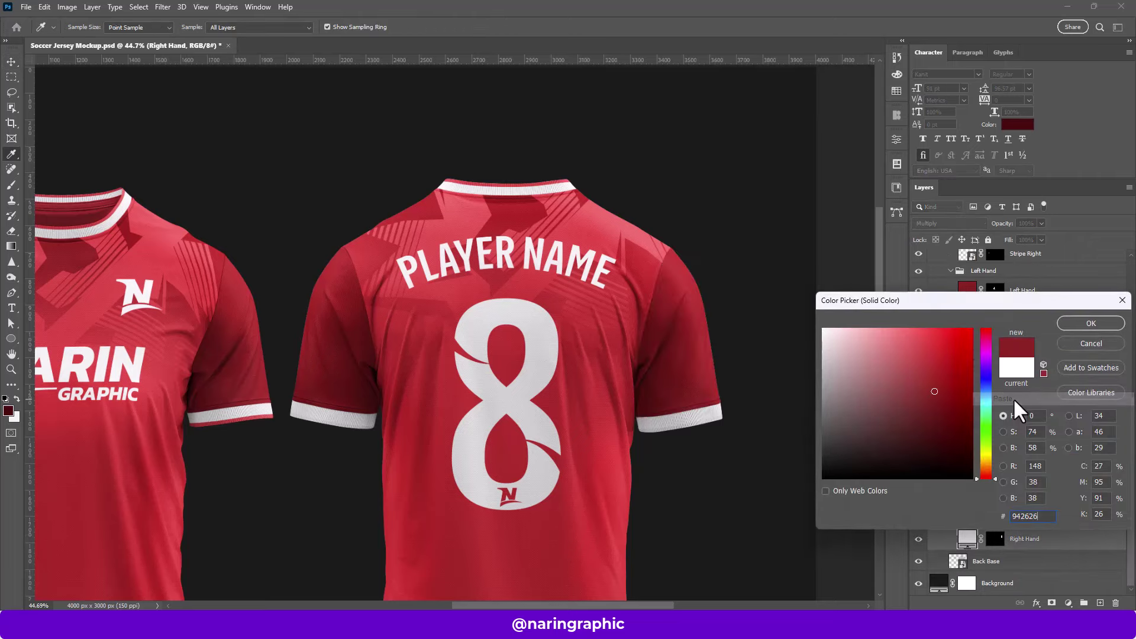
{"action": "left_click", "coordinate": [1101, 323]}
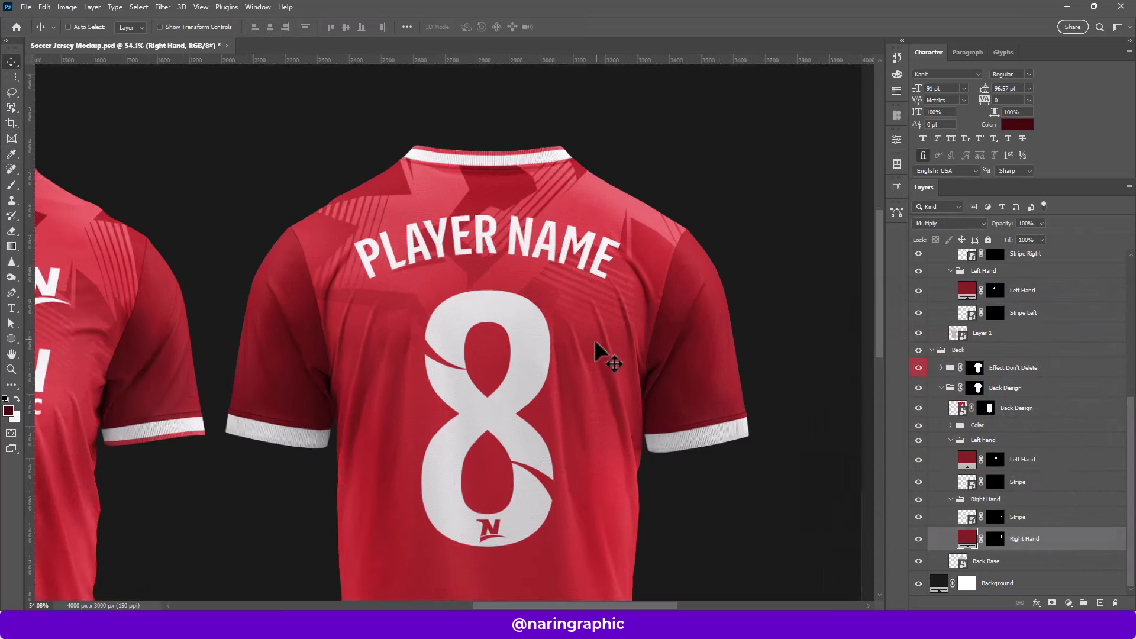
{"action": "scroll", "coordinate": [698, 462], "scroll_direction": "up", "scroll_amount": 2}
{"action": "scroll", "coordinate": [686, 438], "scroll_direction": "up", "scroll_amount": 3}
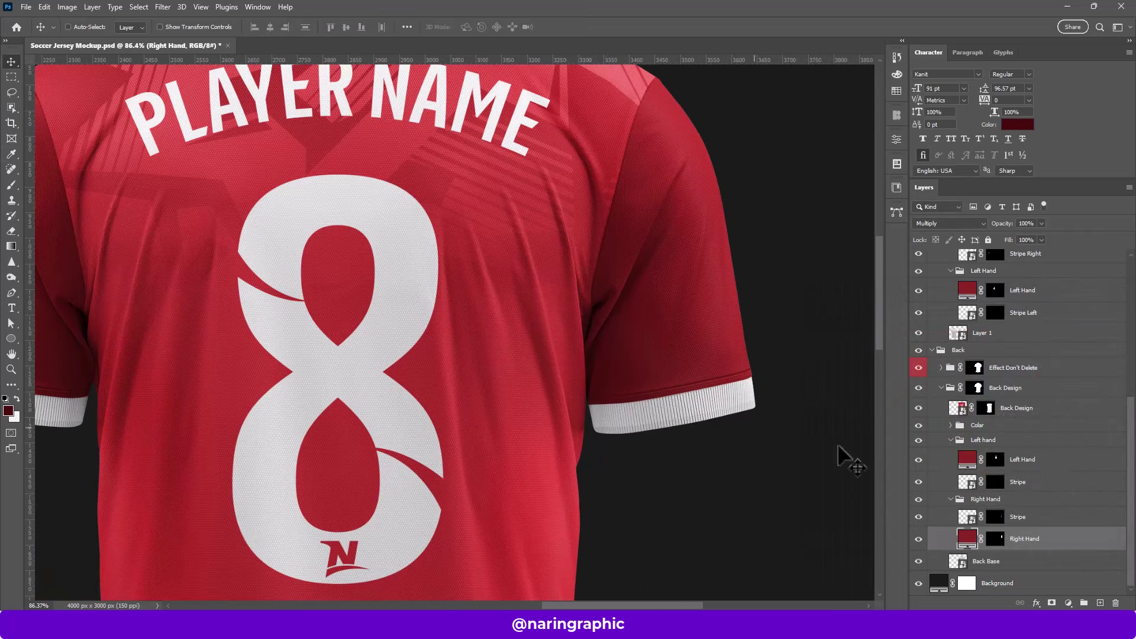
- Open the cuff Stripe smart object and copy collar Color Fill 2's hex f05353
{"action": "double_click", "coordinate": [967, 484]}
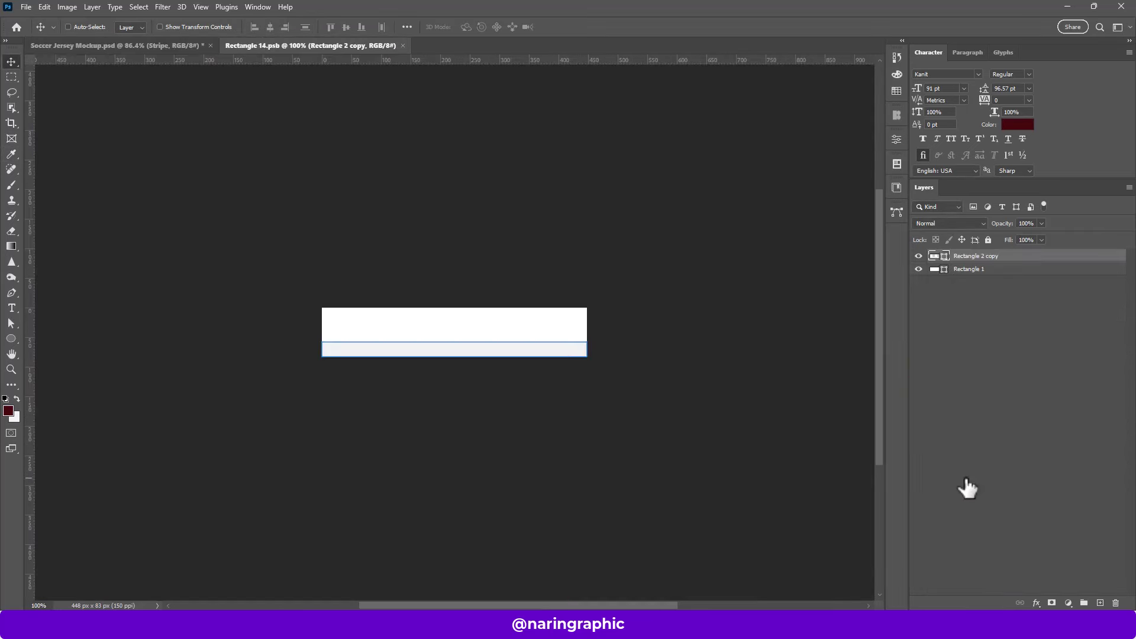
{"action": "scroll", "coordinate": [456, 314], "scroll_direction": "up", "scroll_amount": 6}
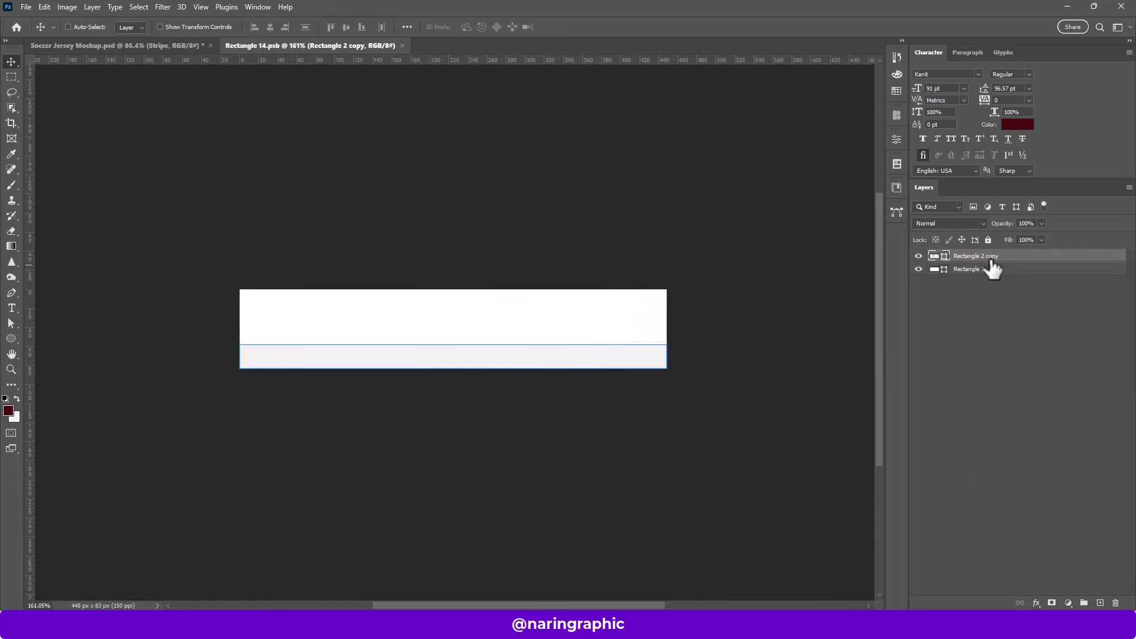
{"action": "left_click", "coordinate": [112, 45]}
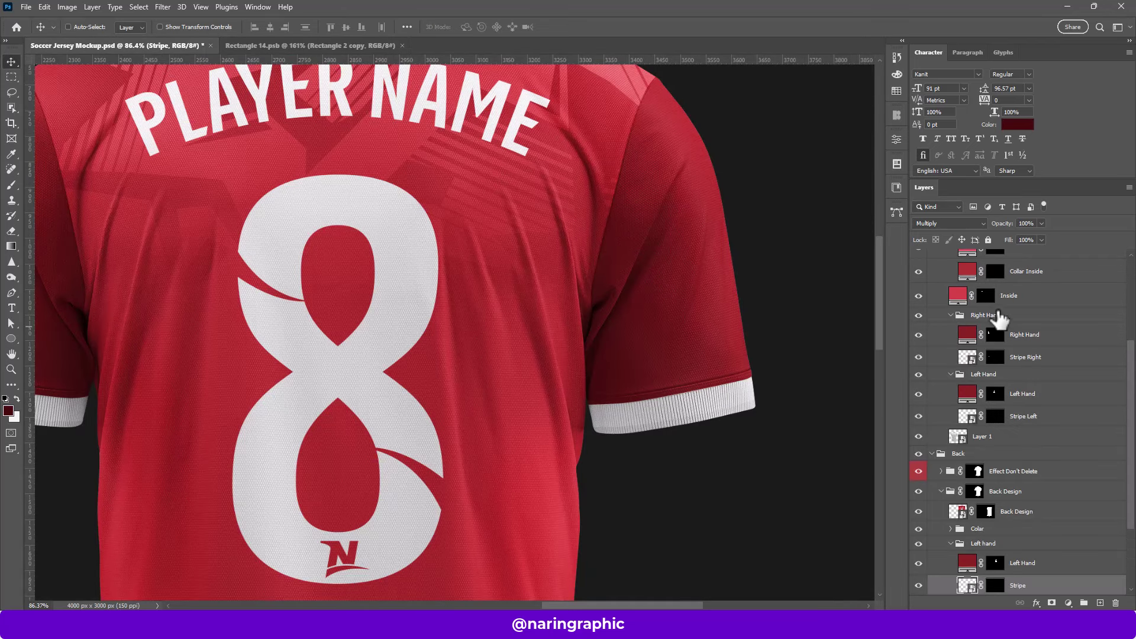
{"action": "scroll", "coordinate": [965, 305], "scroll_direction": "up", "scroll_amount": 3}
{"action": "left_click", "coordinate": [967, 308]}
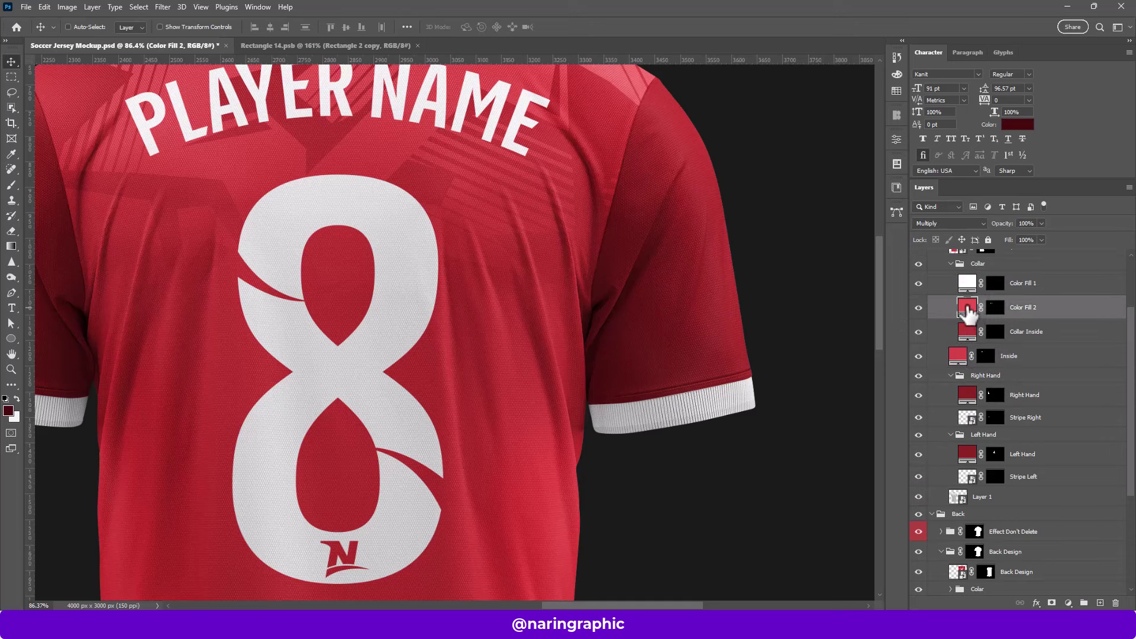
{"action": "right_click", "coordinate": [968, 308]}
{"action": "key", "text": "Escape"}
{"action": "double_click", "coordinate": [967, 308]}
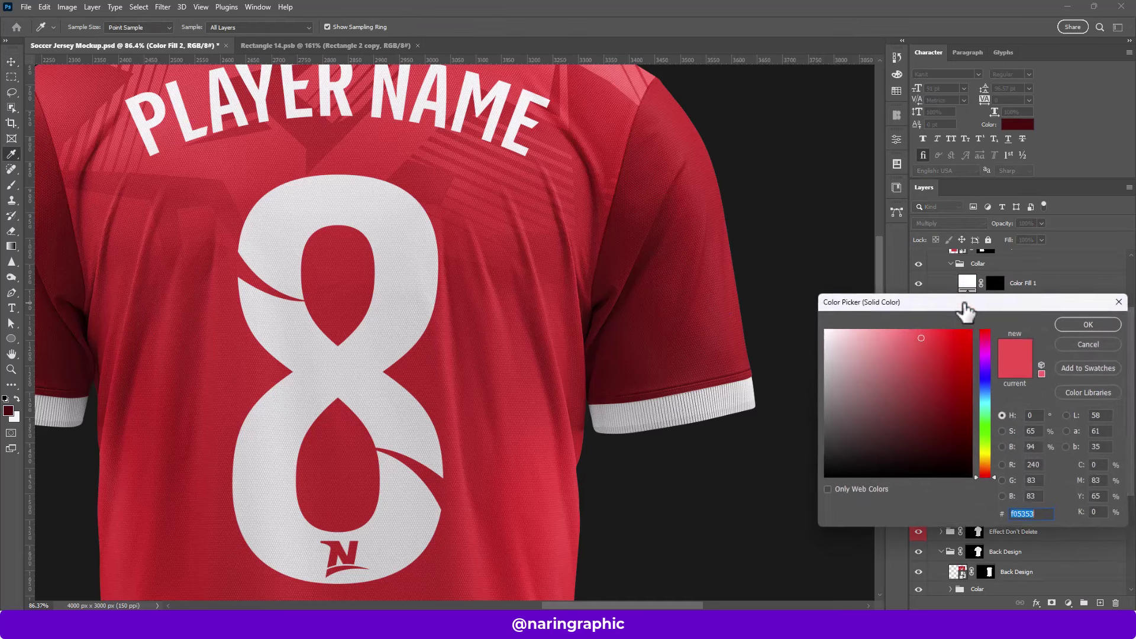
{"action": "right_click", "coordinate": [1028, 509]}
{"action": "left_click", "coordinate": [1003, 404]}
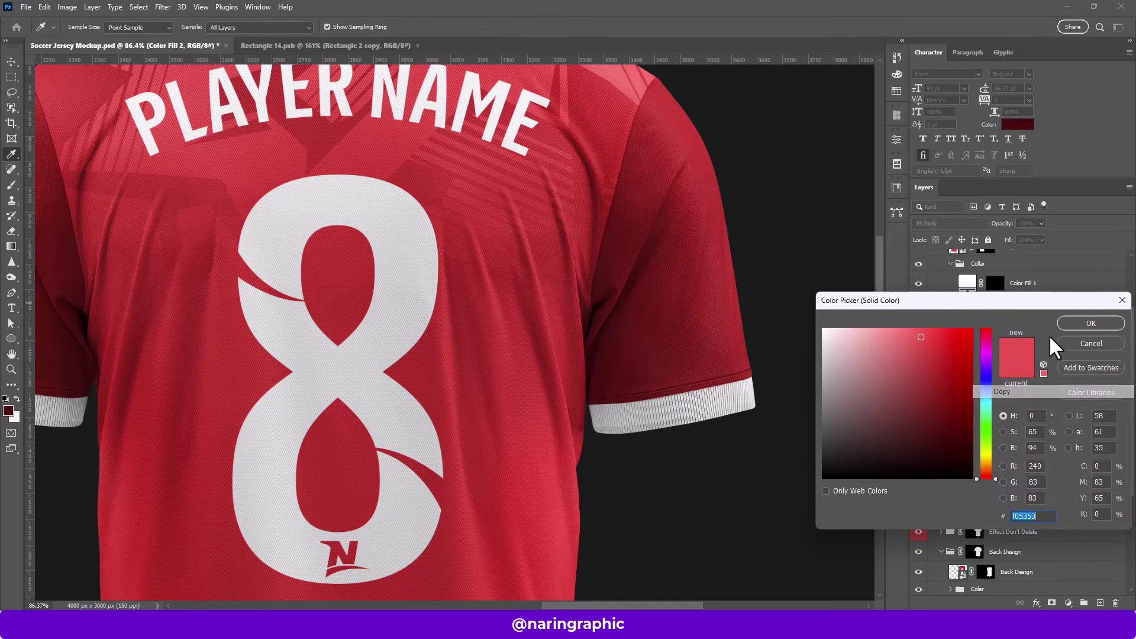
{"action": "key", "text": "Return"}
- Paste f05353 into the stripe's lower band fill, then save and close the stripe
{"action": "left_click", "coordinate": [350, 48]}
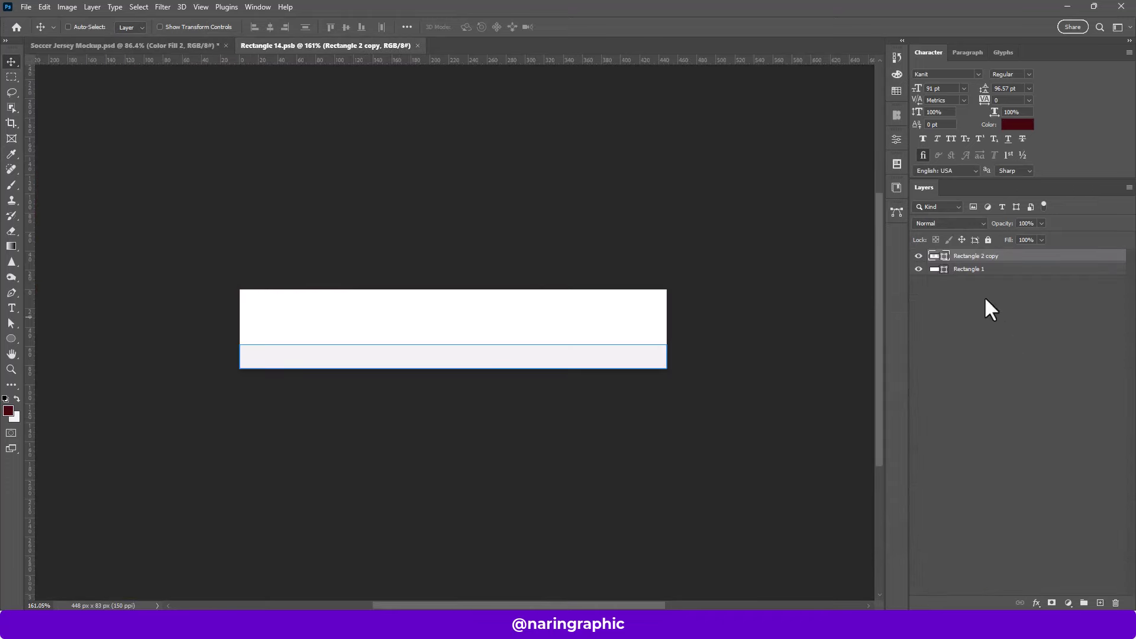
{"action": "double_click", "coordinate": [944, 256]}
{"action": "right_click", "coordinate": [1031, 516]}
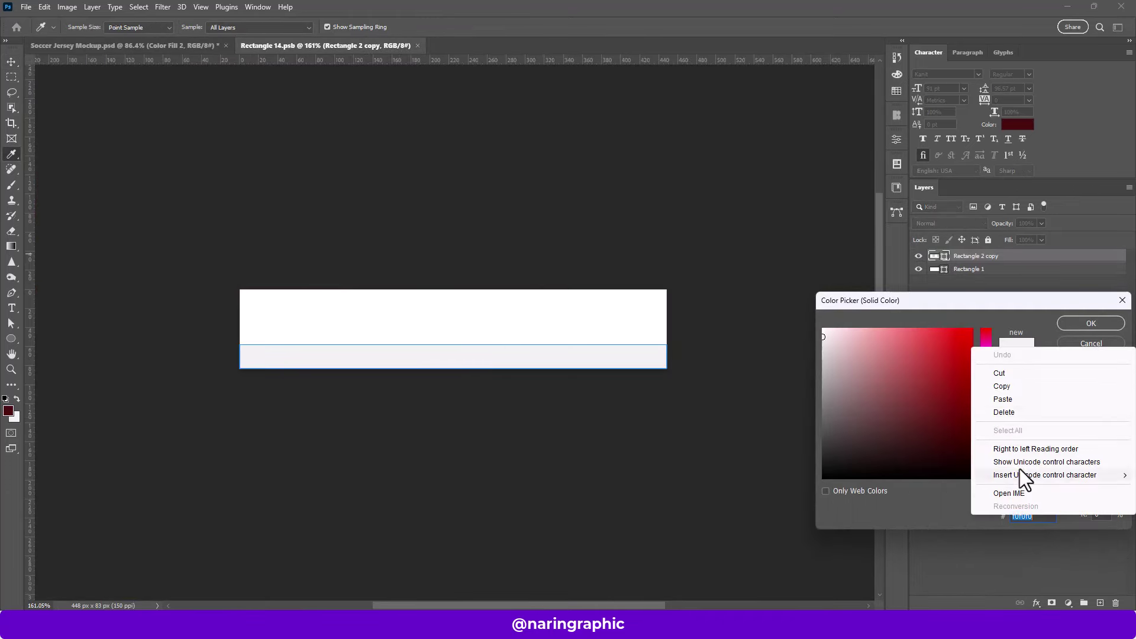
{"action": "left_click", "coordinate": [1005, 400]}
{"action": "left_click", "coordinate": [1082, 324]}
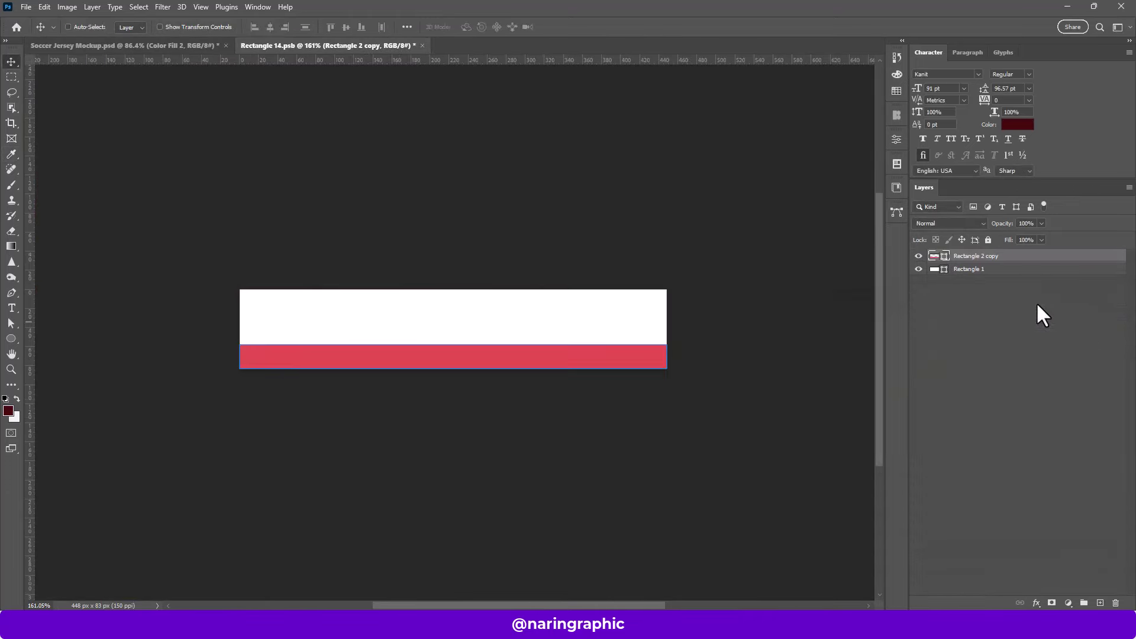
{"action": "left_click", "coordinate": [26, 7]}
{"action": "left_click", "coordinate": [43, 137]}
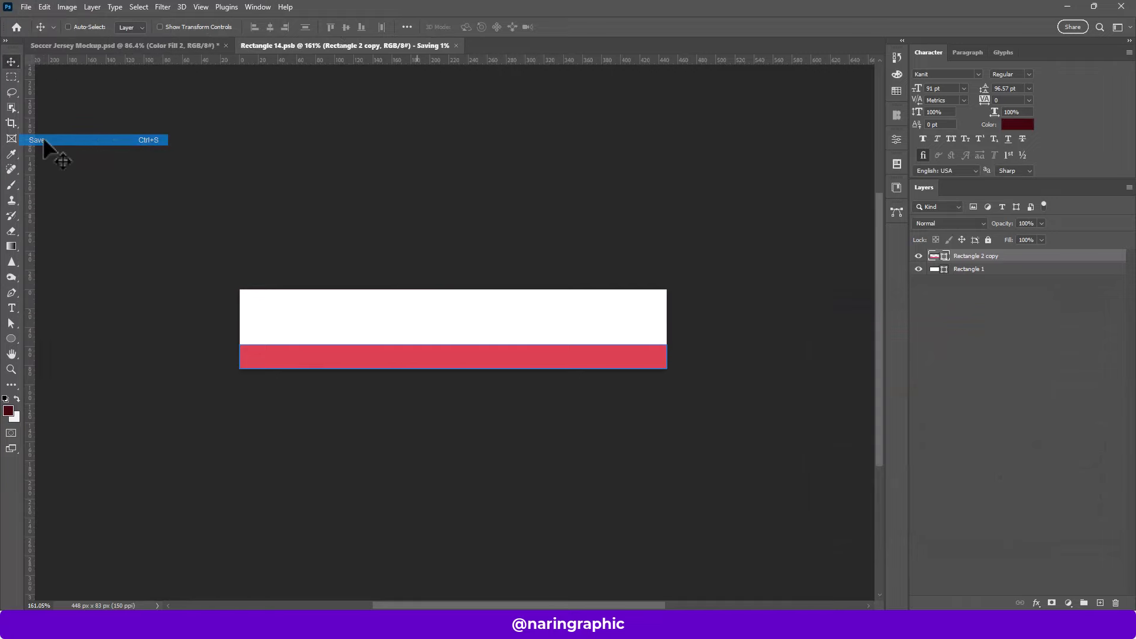
{"action": "left_click", "coordinate": [418, 46]}
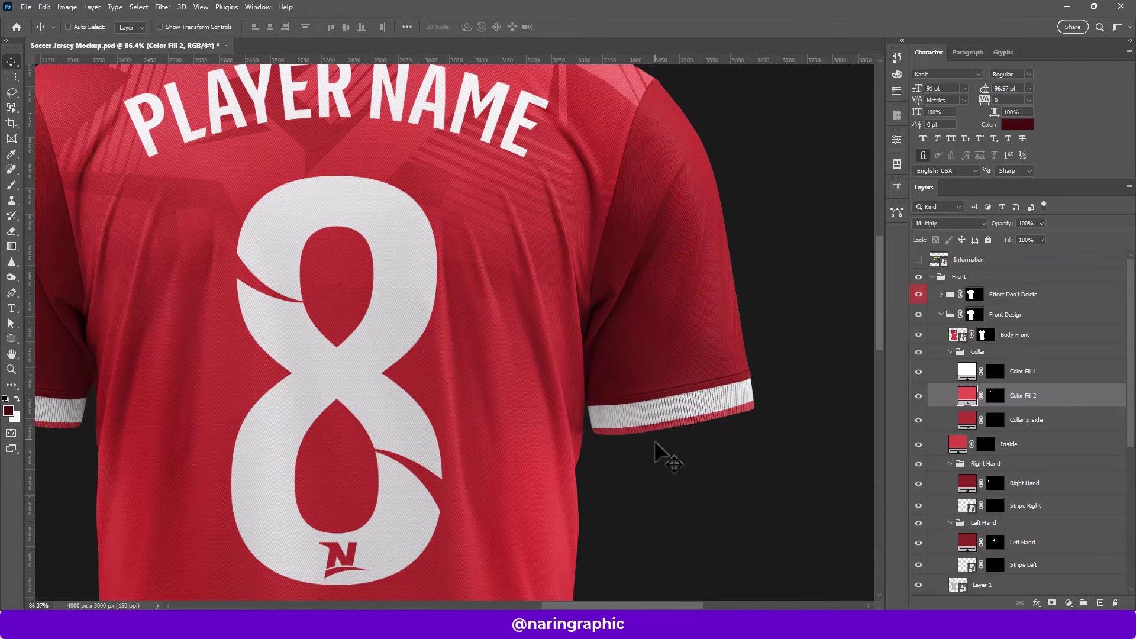
- Pan to the back jersey's PLAYER NAME and collar, then collapse the Front and Back groups
{"action": "left_click_drag", "start_coordinate": [500, 443], "coordinate": [702, 415]}
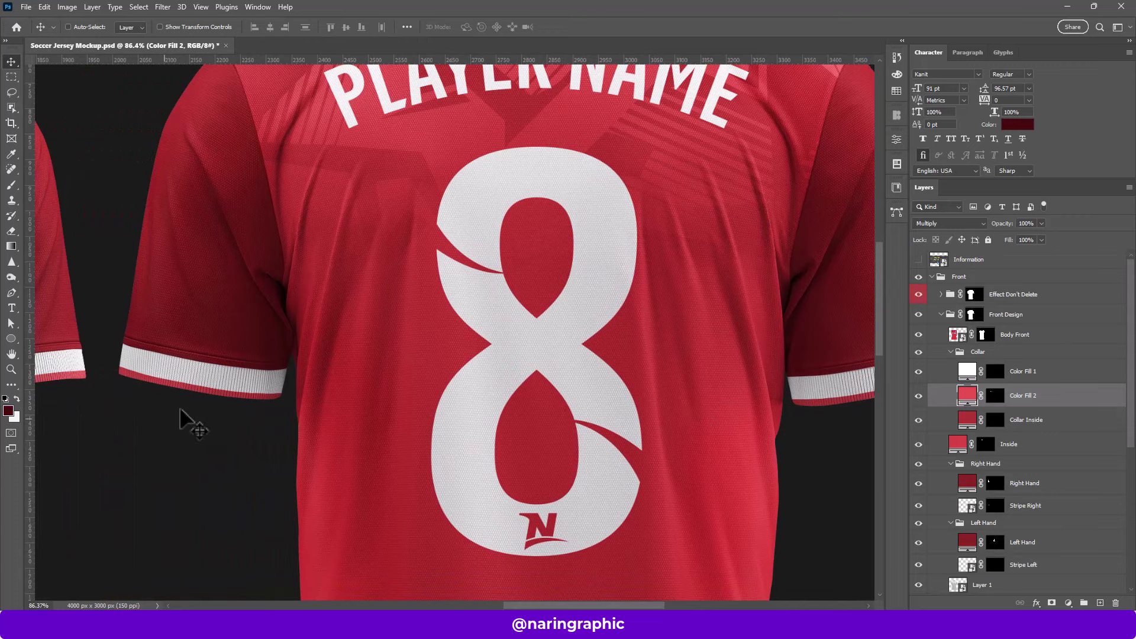
{"action": "left_click_drag", "start_coordinate": [180, 414], "coordinate": [571, 287]}
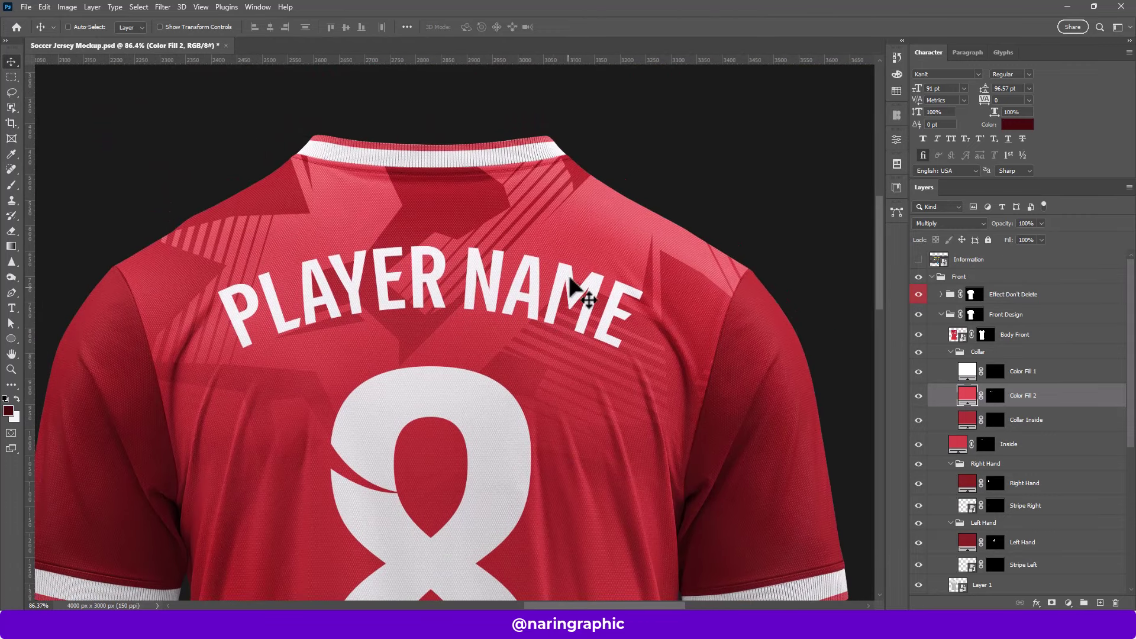
{"action": "scroll", "coordinate": [573, 287], "scroll_direction": "down", "scroll_amount": 5}
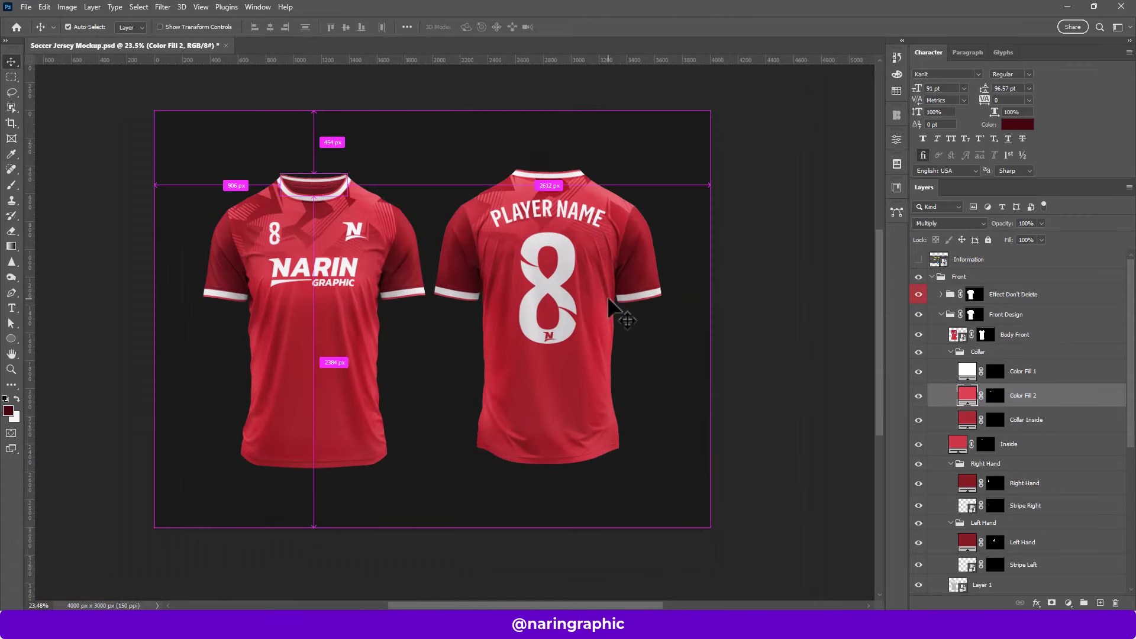
{"action": "scroll", "coordinate": [615, 308], "scroll_direction": "up", "scroll_amount": 1}
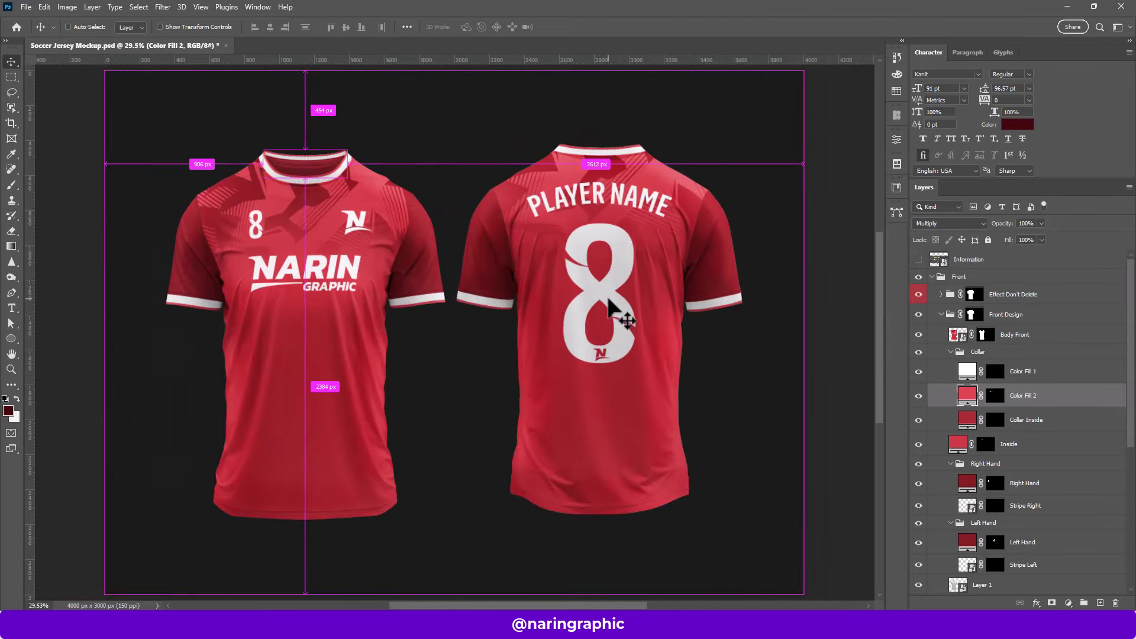
{"action": "left_click", "coordinate": [933, 277]}
{"action": "left_click", "coordinate": [932, 292]}
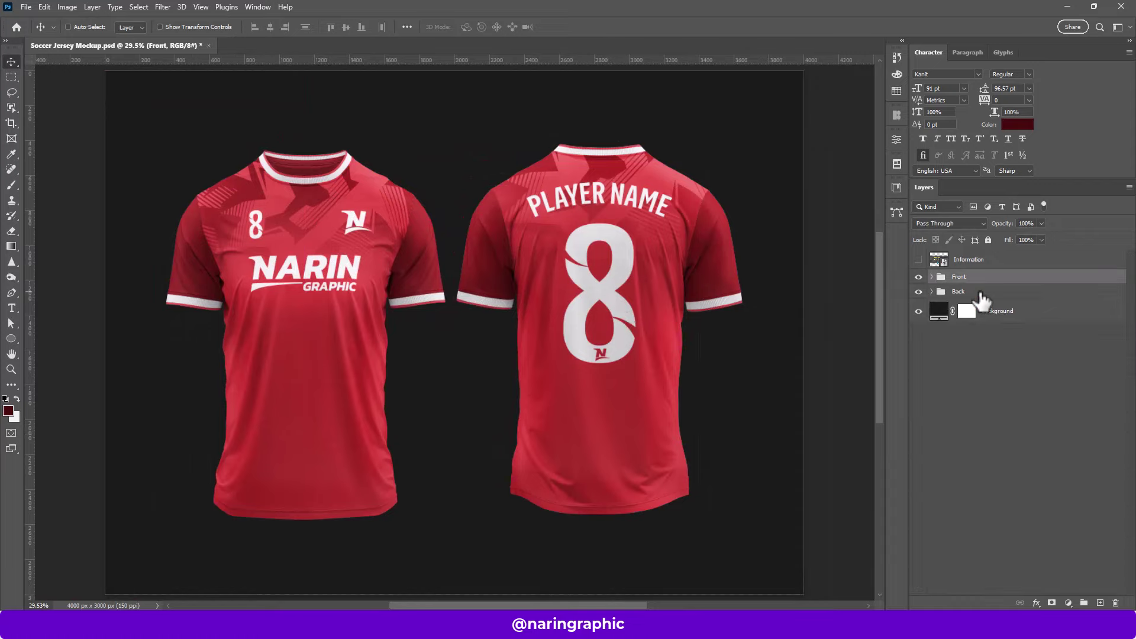
{"action": "left_click", "coordinate": [1006, 313]}
{"action": "double_click", "coordinate": [938, 309]}
{"action": "key", "text": "Return"}
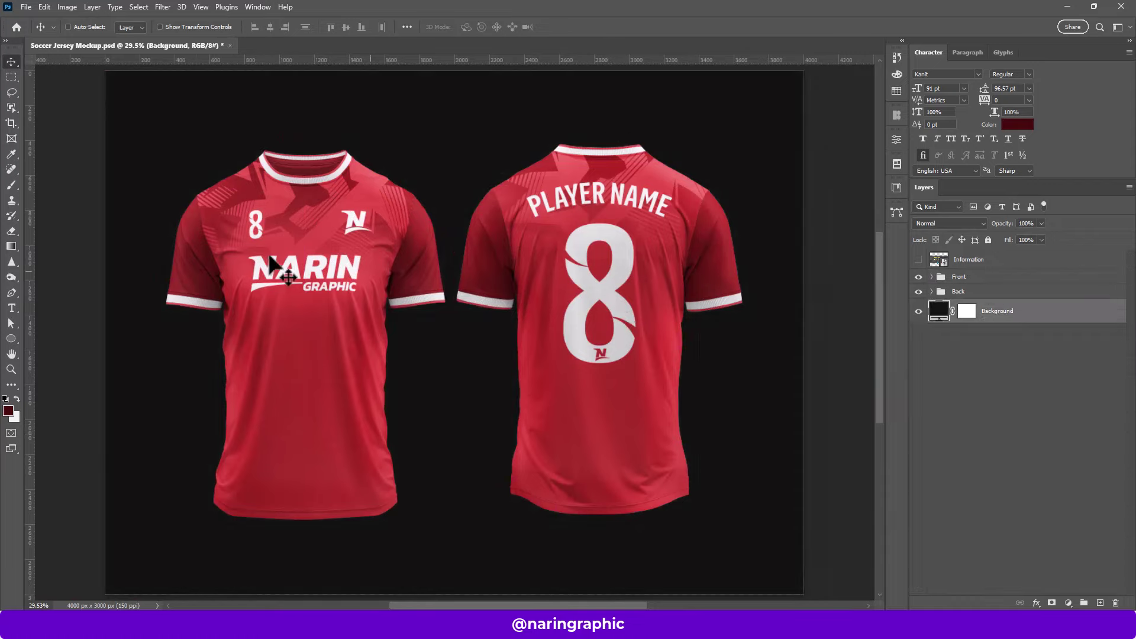
- Pan across the front chest, sleeve cuffs and back jersey, then fit both jerseys on screen
{"action": "scroll", "coordinate": [262, 262], "scroll_direction": "up", "scroll_amount": 5}
{"action": "scroll", "coordinate": [268, 402], "scroll_direction": "up", "scroll_amount": 2}
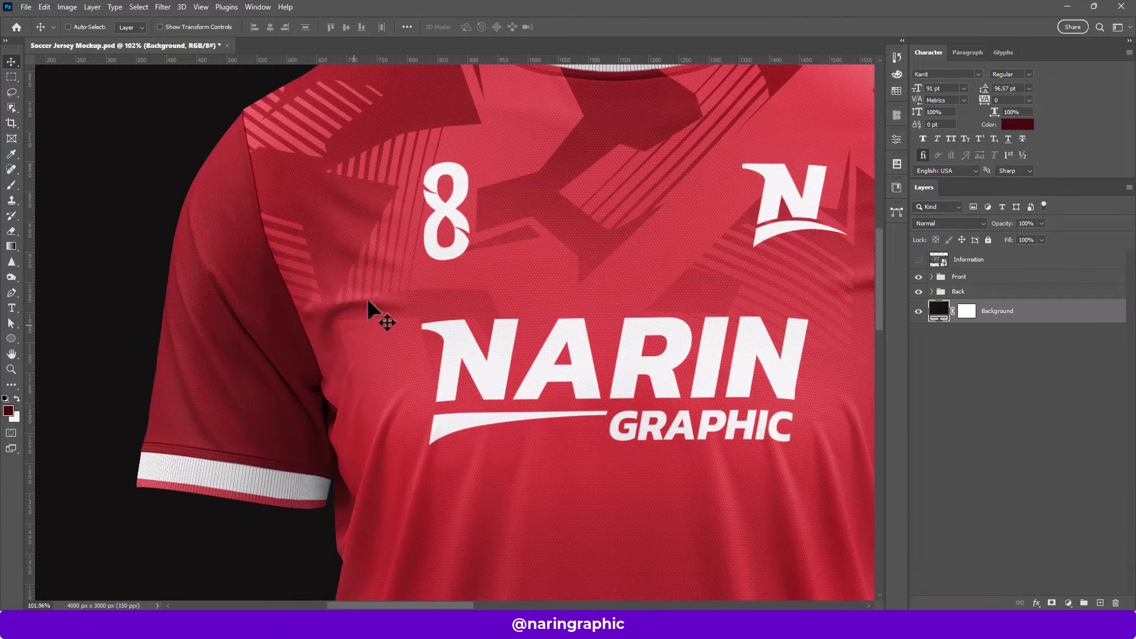
{"action": "left_click_drag", "start_coordinate": [367, 310], "coordinate": [363, 414]}
{"action": "left_click_drag", "start_coordinate": [699, 465], "coordinate": [400, 236]}
{"action": "left_click_drag", "start_coordinate": [731, 448], "coordinate": [464, 254]}
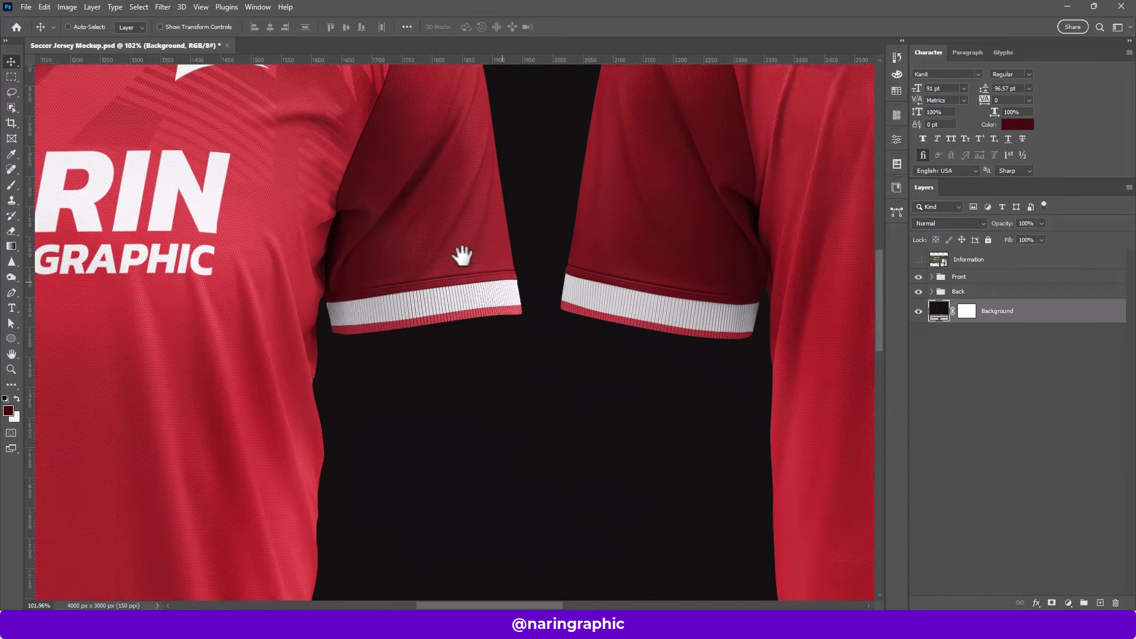
{"action": "left_click_drag", "start_coordinate": [746, 425], "coordinate": [621, 414]}
{"action": "left_click_drag", "start_coordinate": [651, 375], "coordinate": [449, 375]}
{"action": "mouse_move", "coordinate": [870, 374]}
{"action": "left_mouse_down"}
{"action": "mouse_move", "coordinate": [698, 363]}
{"action": "mouse_move", "coordinate": [553, 307]}
{"action": "mouse_move", "coordinate": [406, 348]}
{"action": "left_mouse_up"}
{"action": "scroll", "coordinate": [509, 338], "scroll_direction": "down", "scroll_amount": 5}
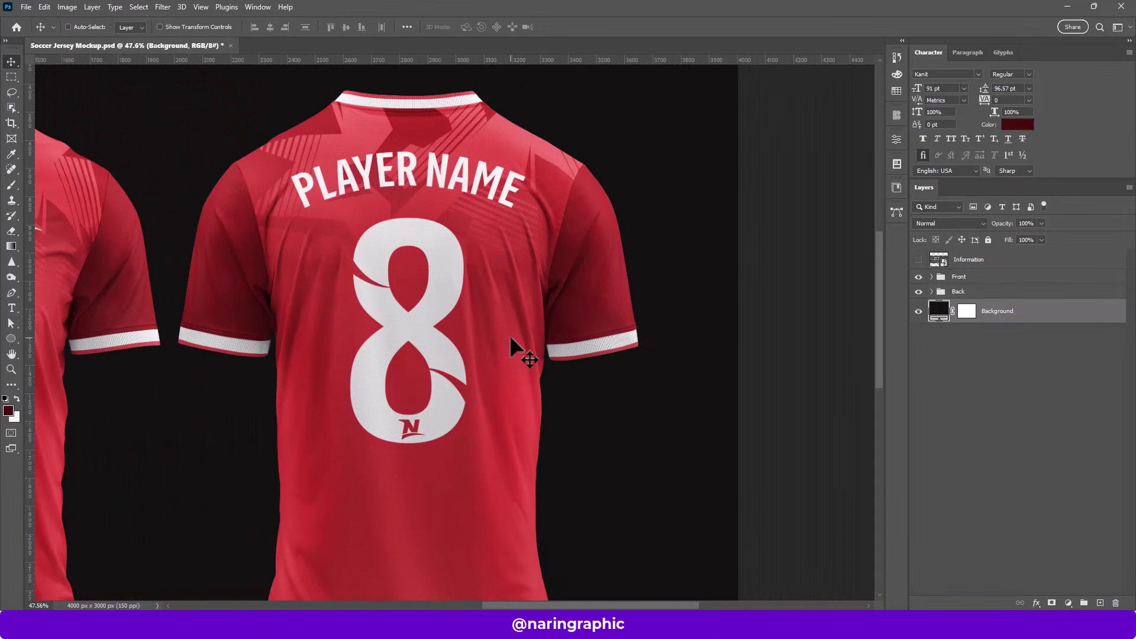
{"action": "key", "text": "ctrl+0"}
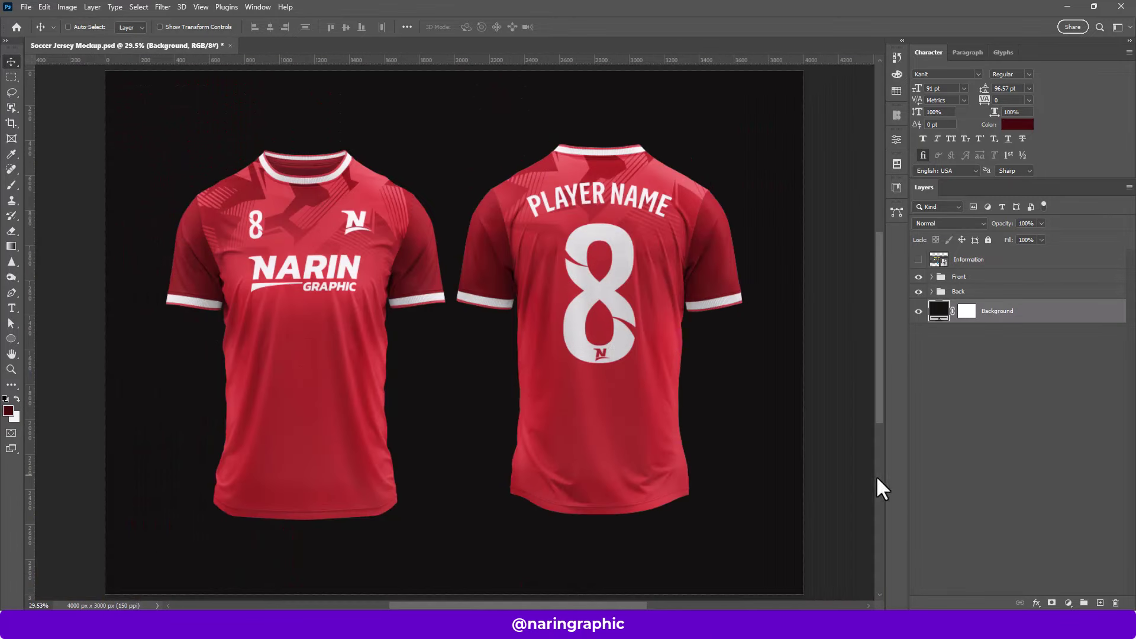